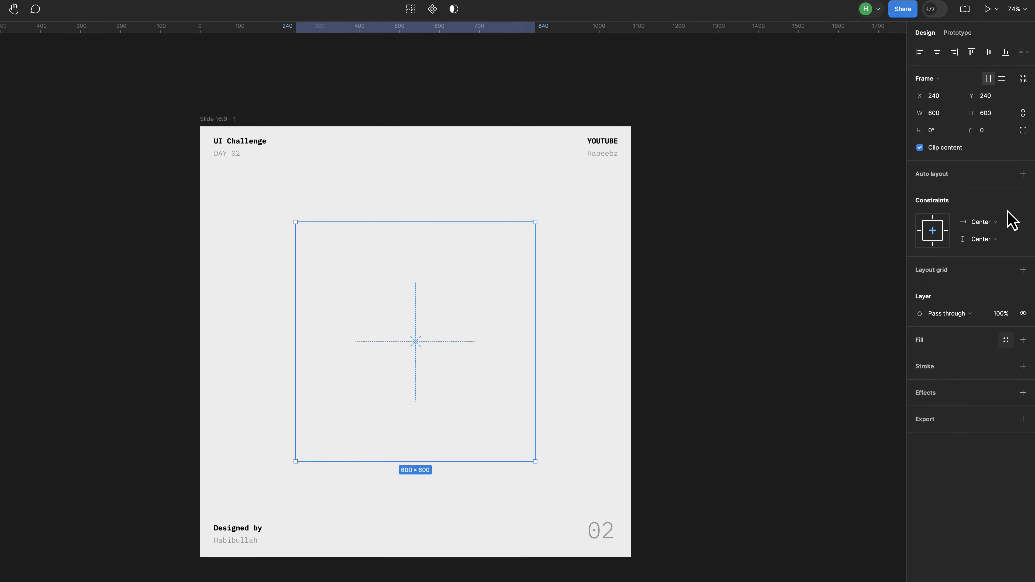
- Fill the 600 × 600 frame with light grey E3E3E3 and round its corners to 40
{"action": "left_click", "coordinate": [1023, 364]}
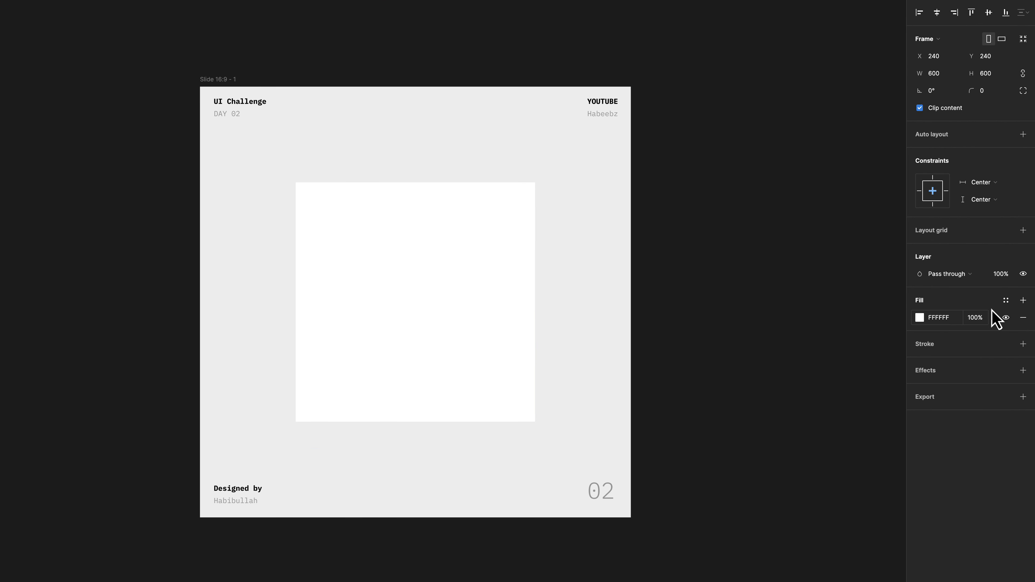
{"action": "left_click", "coordinate": [920, 318]}
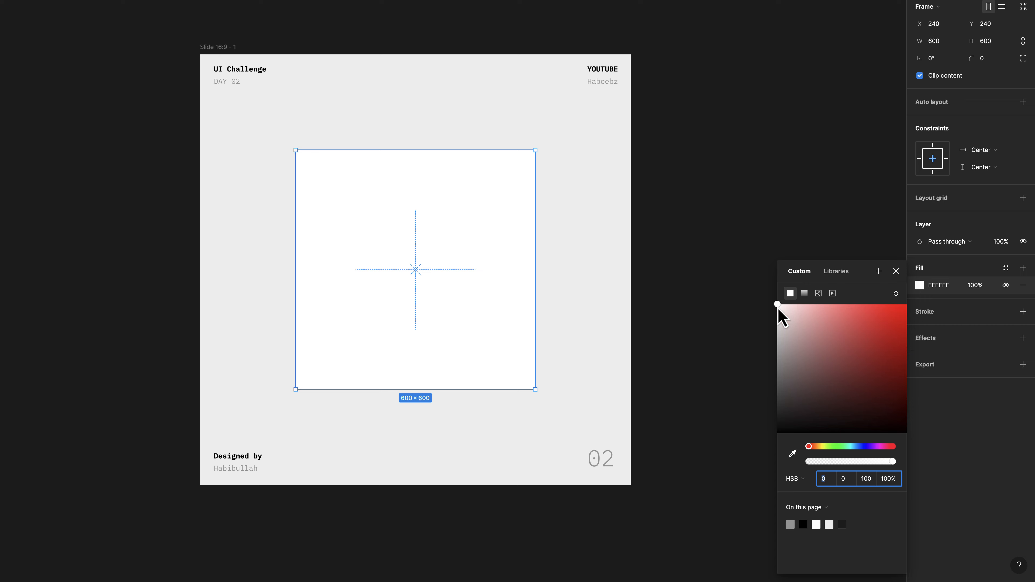
{"action": "left_click_drag", "start_coordinate": [778, 308], "coordinate": [778, 319]}
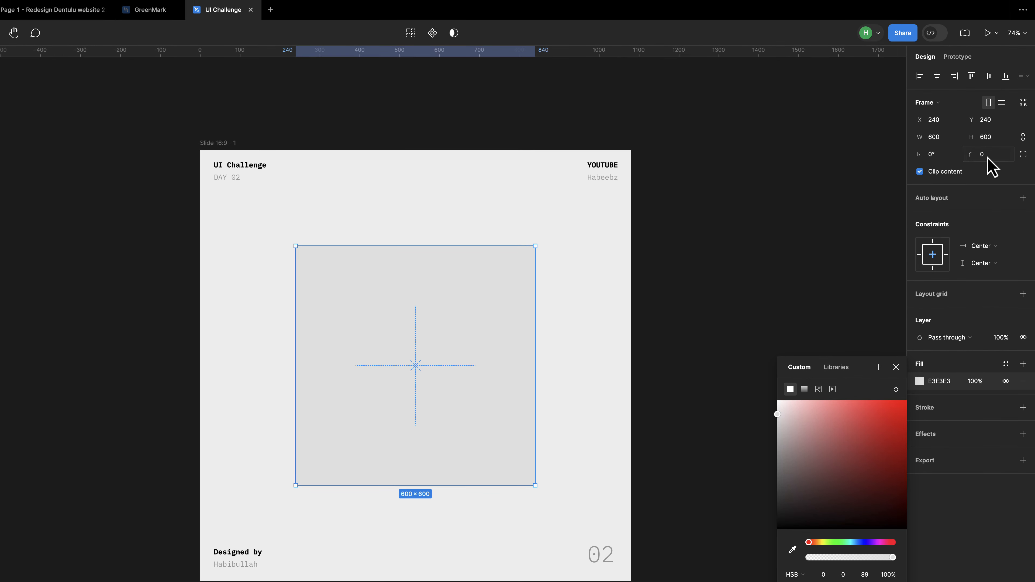
{"action": "type", "text": "40"}
{"action": "key", "text": "Return"}
{"action": "key", "text": "Escape"}
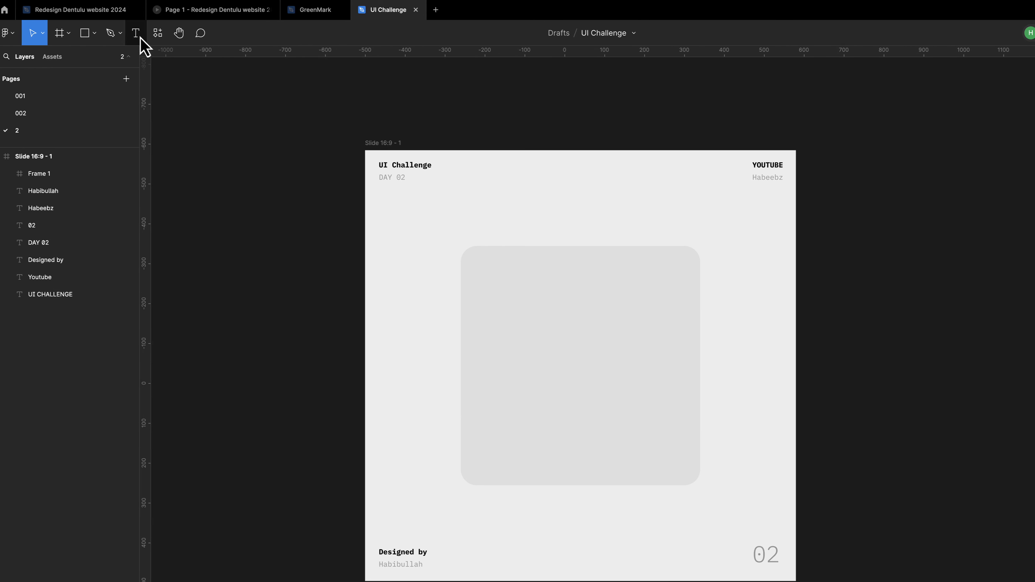
- Add the text "3" near the top of the grey card and wrap it in an auto layout frame
{"action": "left_click", "coordinate": [142, 34]}
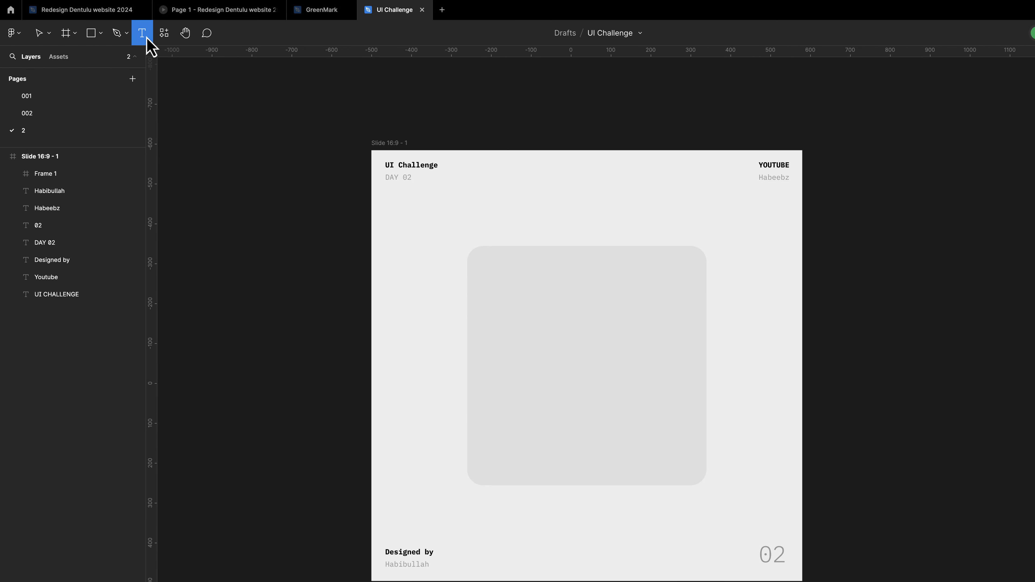
{"action": "left_click", "coordinate": [530, 269]}
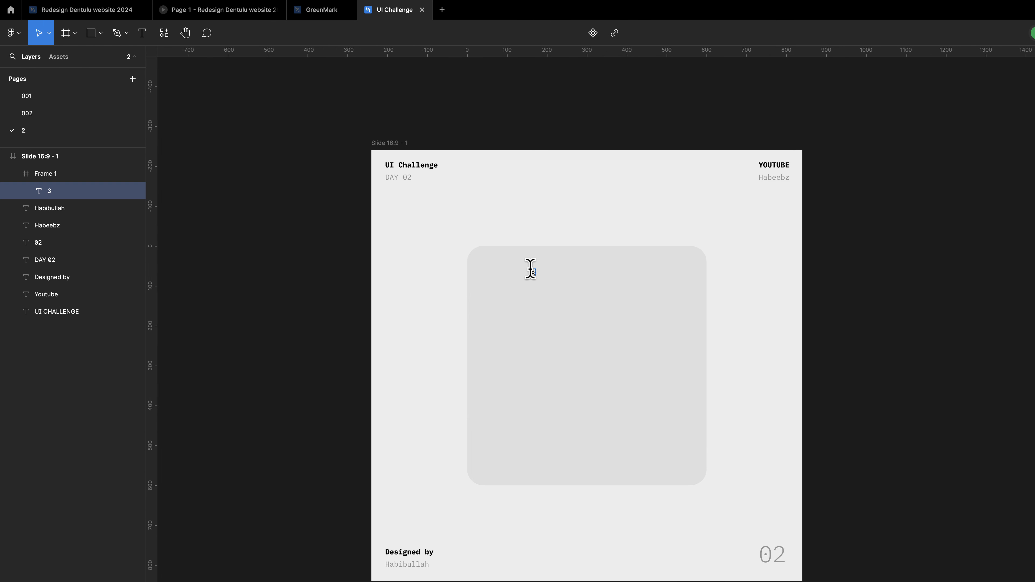
{"action": "key", "text": "Escape"}
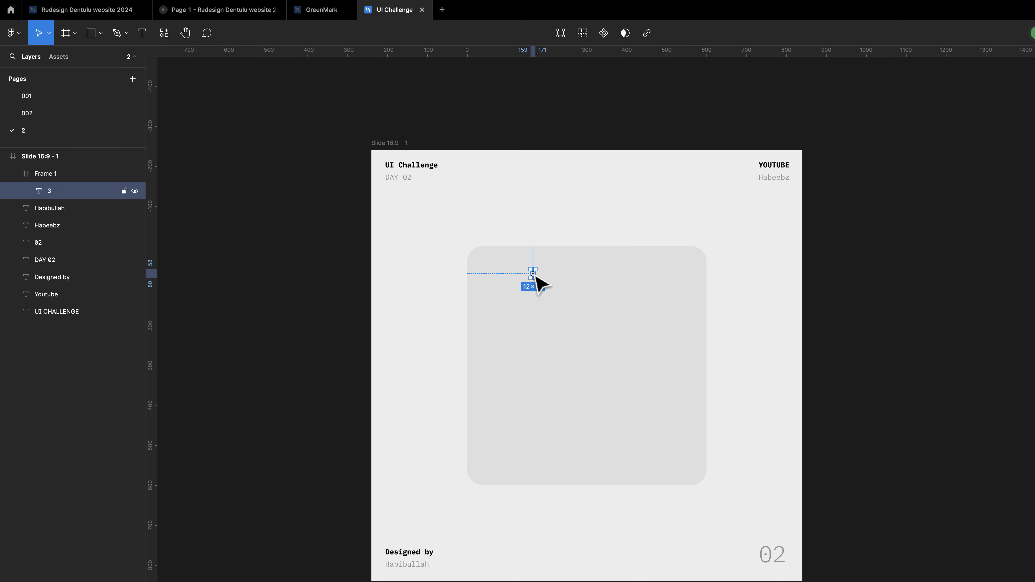
{"action": "right_click", "coordinate": [532, 269]}
{"action": "left_click", "coordinate": [587, 464]}
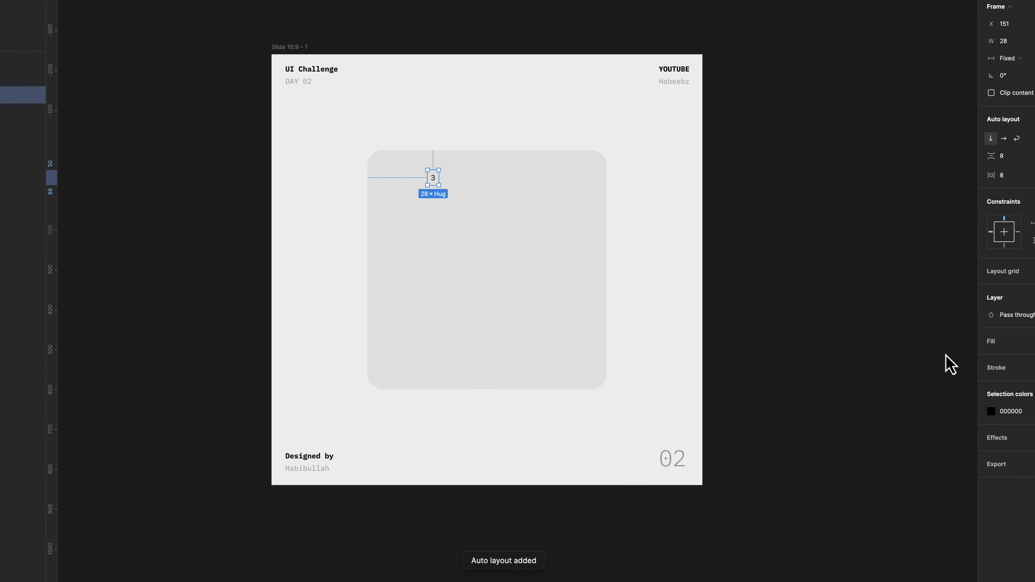
- Fill the auto layout frame around the "3" with orange FF4D15
{"action": "left_click", "coordinate": [1024, 341]}
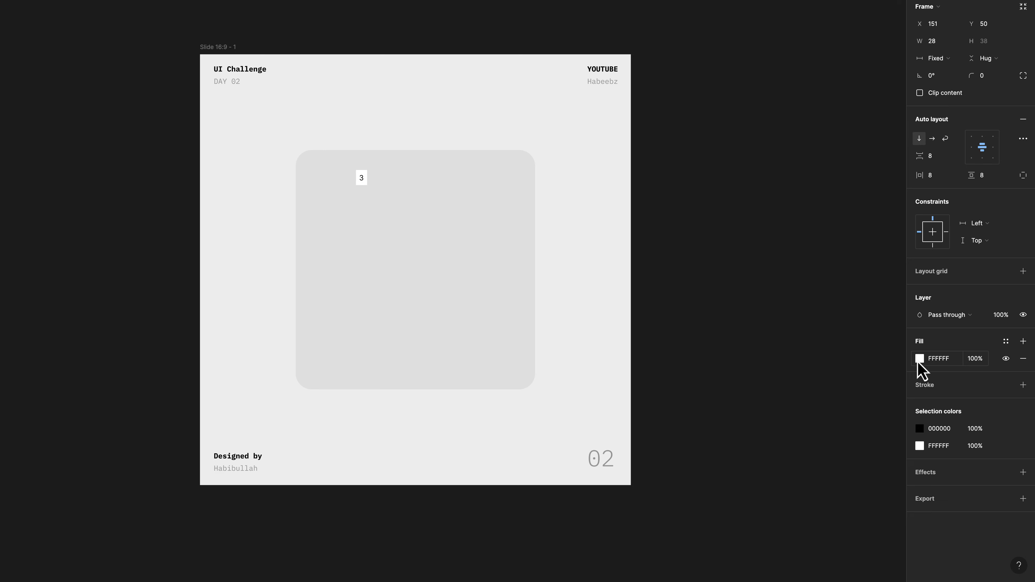
{"action": "left_click", "coordinate": [922, 360]}
{"action": "left_click_drag", "start_coordinate": [809, 447], "coordinate": [812, 447]}
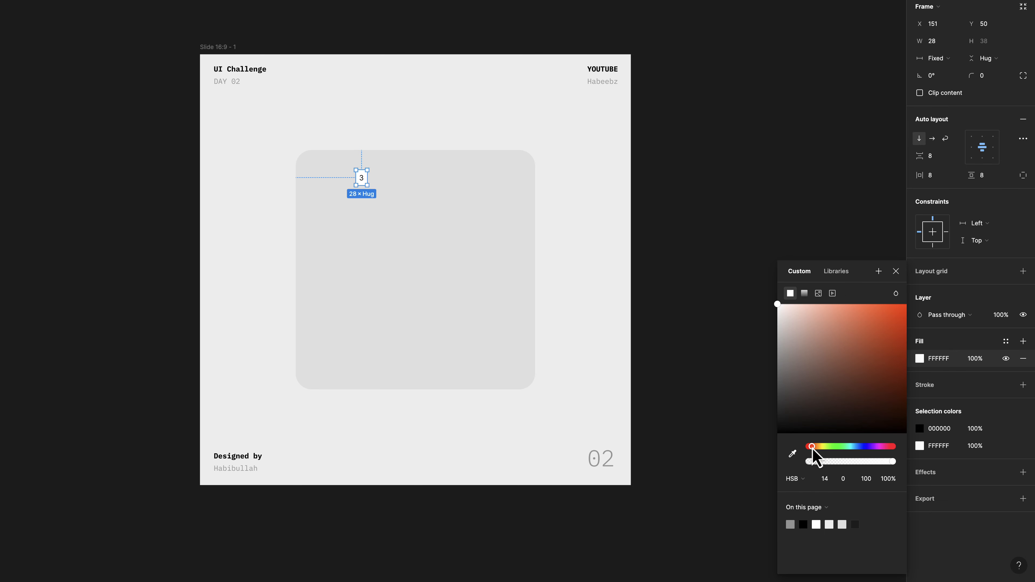
{"action": "left_click_drag", "start_coordinate": [887, 345], "coordinate": [896, 303]}
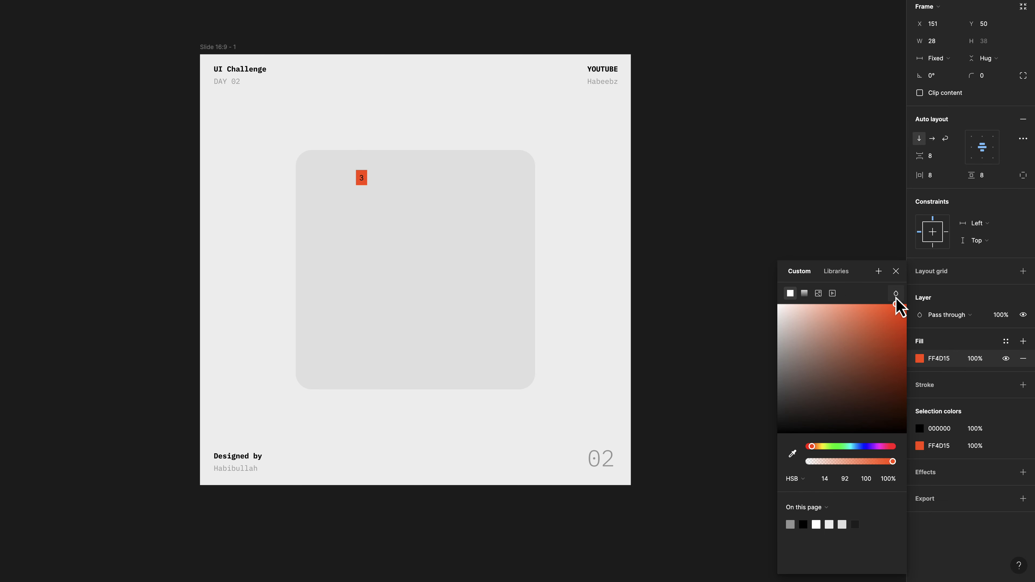
{"action": "left_click", "coordinate": [897, 277]}
- Change the colour of the "3" in the orange badge from black to white FFFFFF
{"action": "scroll", "coordinate": [897, 277], "scroll_direction": "right", "scroll_amount": 1}
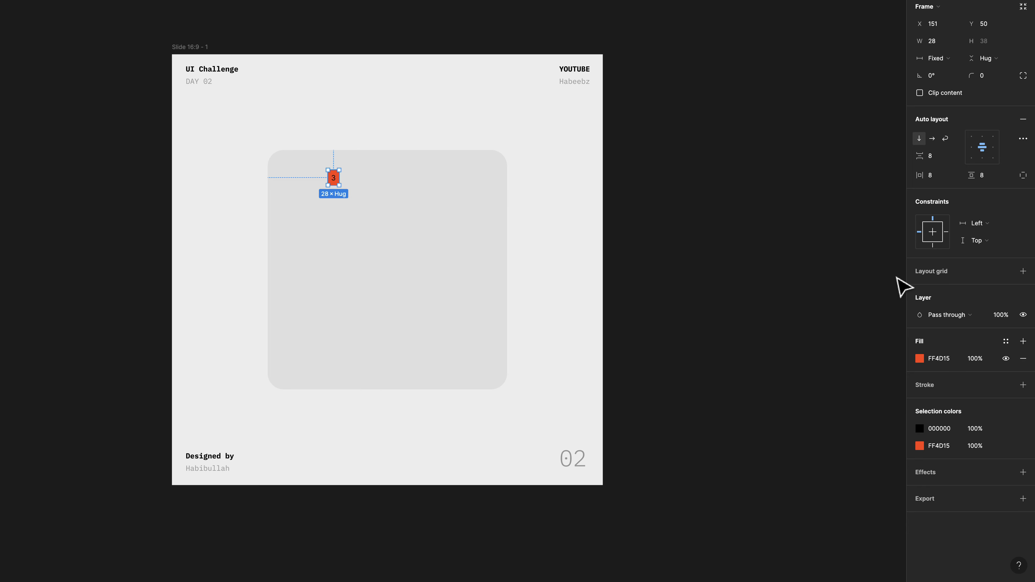
{"action": "left_click", "coordinate": [920, 428]}
{"action": "left_click_drag", "start_coordinate": [830, 345], "coordinate": [774, 308]}
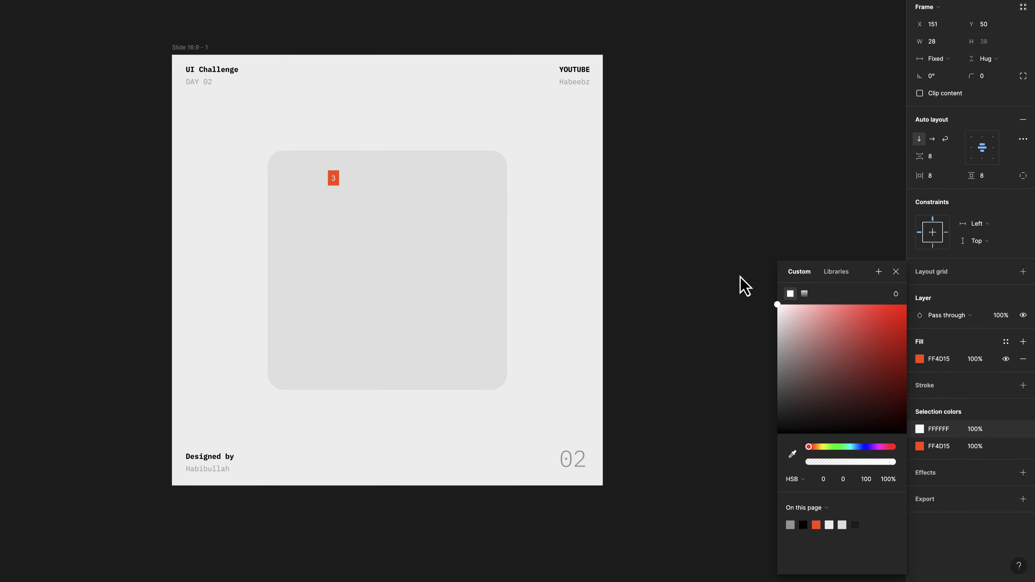
{"action": "left_click", "coordinate": [897, 304]}
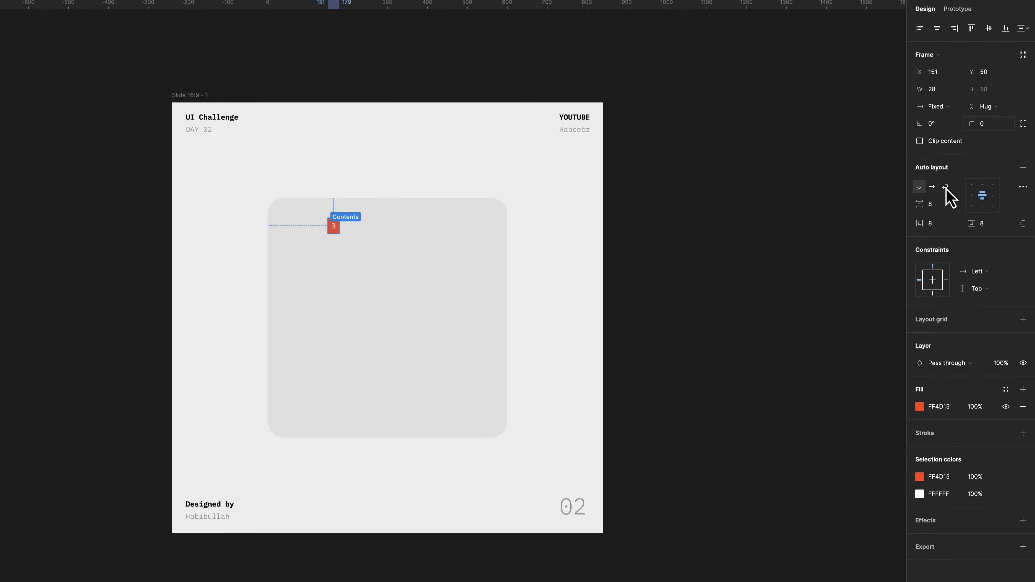
- Round the orange badge's corners to 172 and set its height to 28
{"action": "left_click_drag", "start_coordinate": [966, 107], "coordinate": [974, 107]}
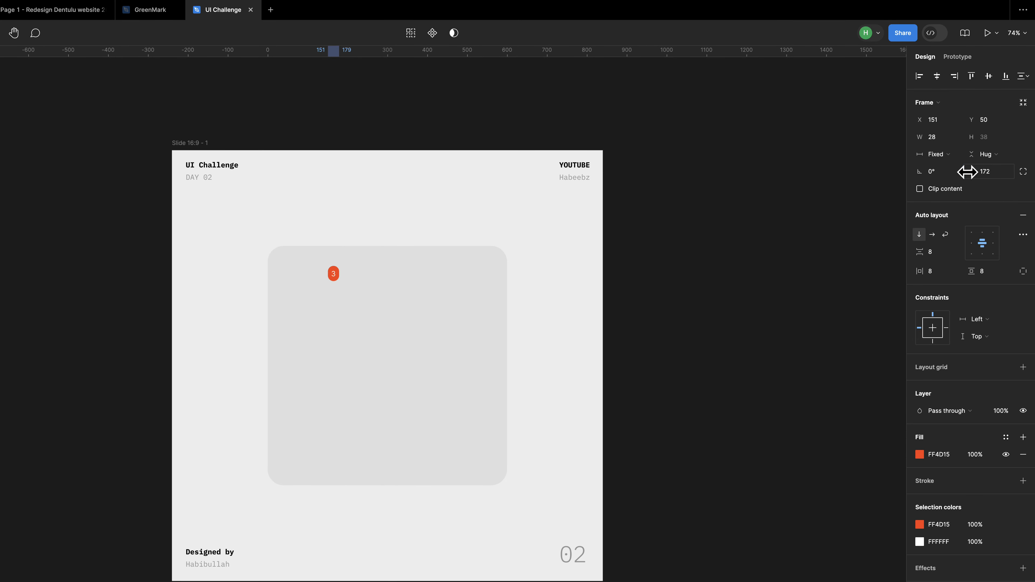
{"action": "left_click", "coordinate": [981, 140]}
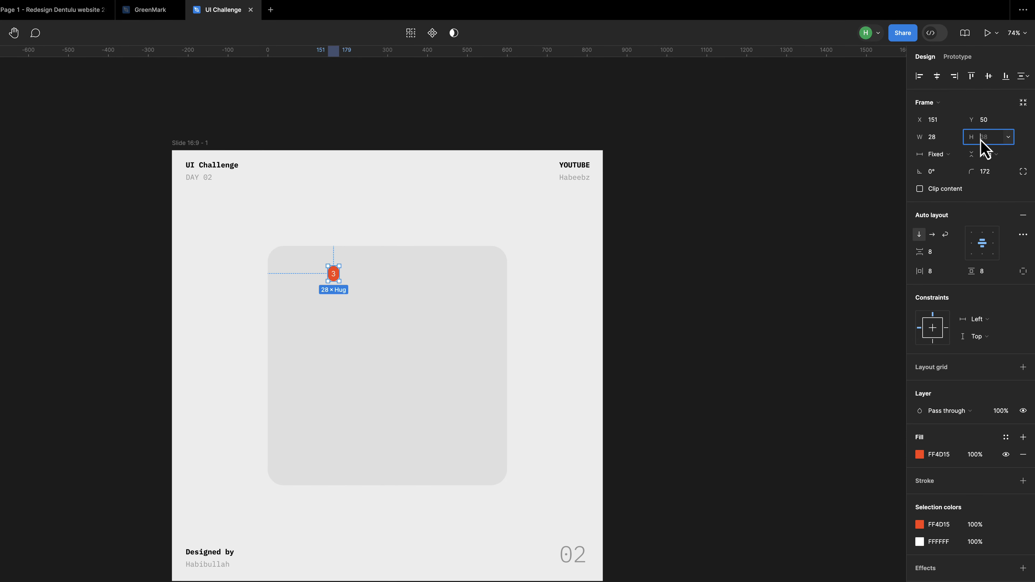
{"action": "type", "text": "2"}
{"action": "key", "text": "Return"}
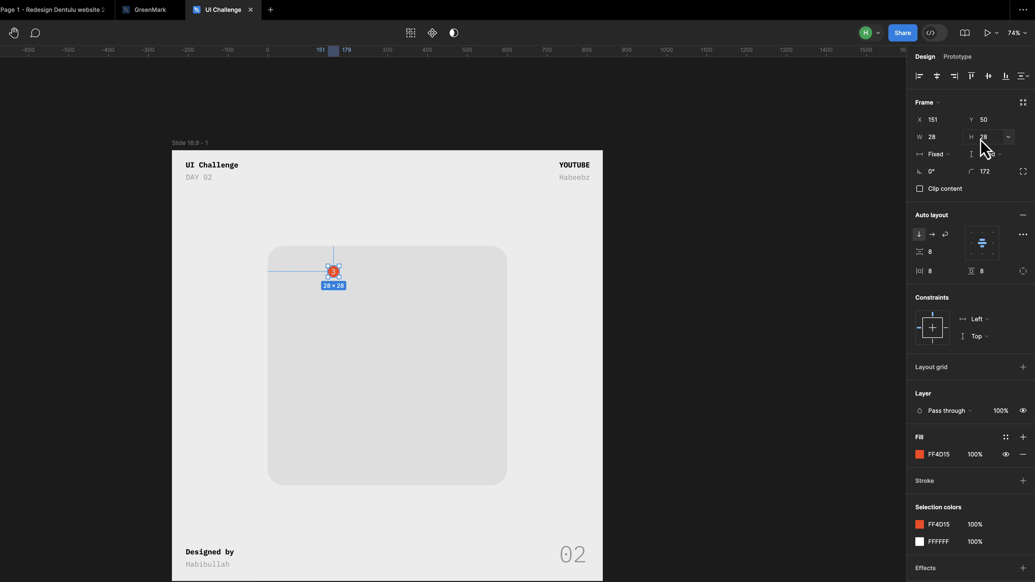
- Resize the orange badge to 38 wide and 38 high
{"action": "left_click", "coordinate": [941, 140]}
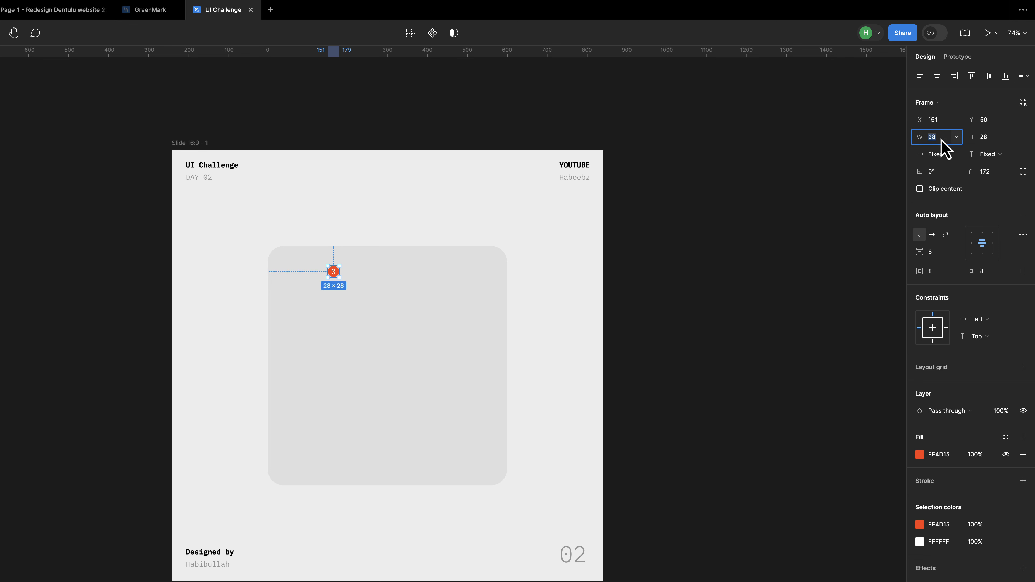
{"action": "type", "text": "38"}
{"action": "left_click", "coordinate": [984, 139]}
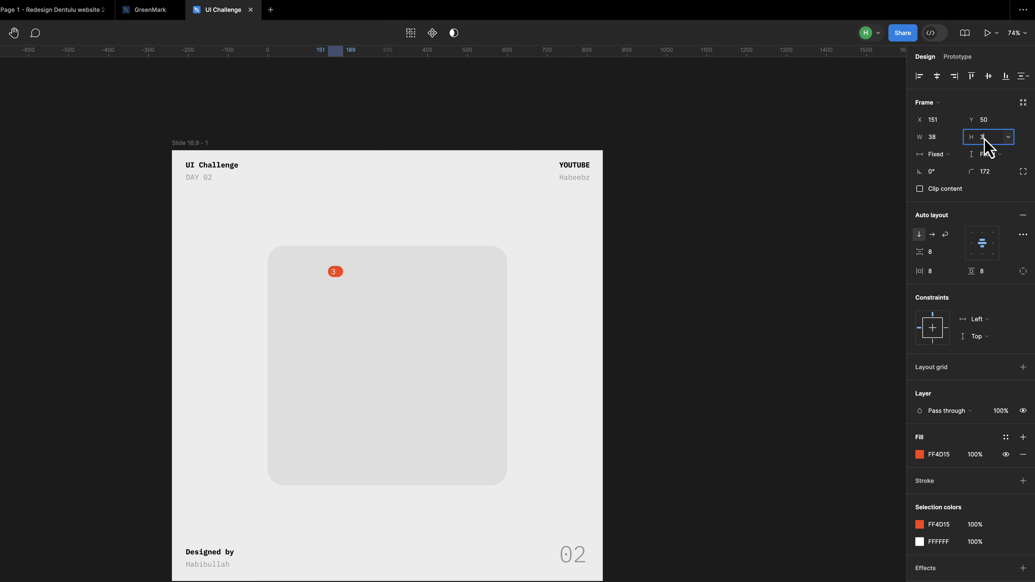
{"action": "type", "text": "38"}
{"action": "key", "text": "Return"}
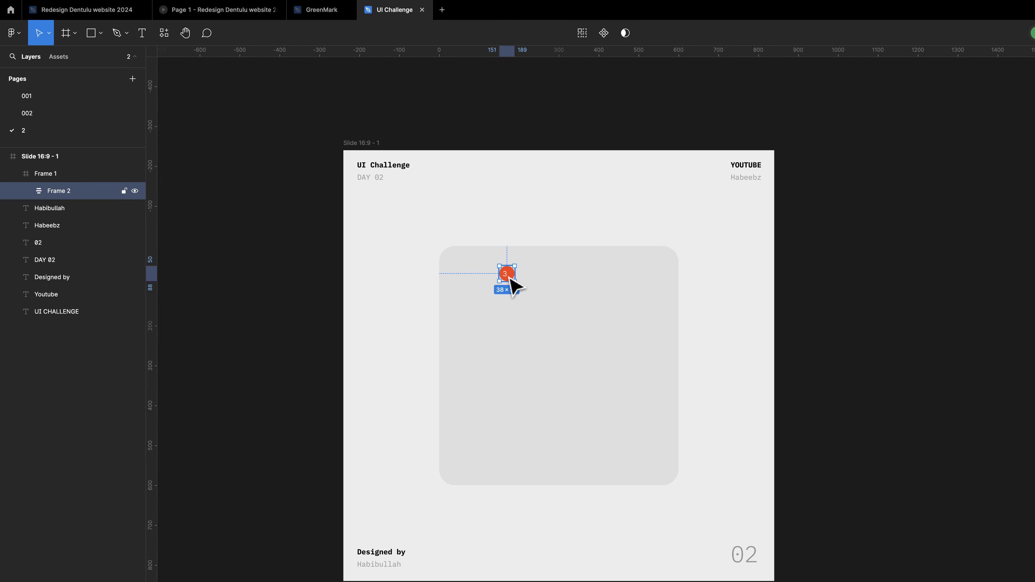
- Center-align the "3" text horizontally inside the round orange badge
{"action": "double_click", "coordinate": [507, 278]}
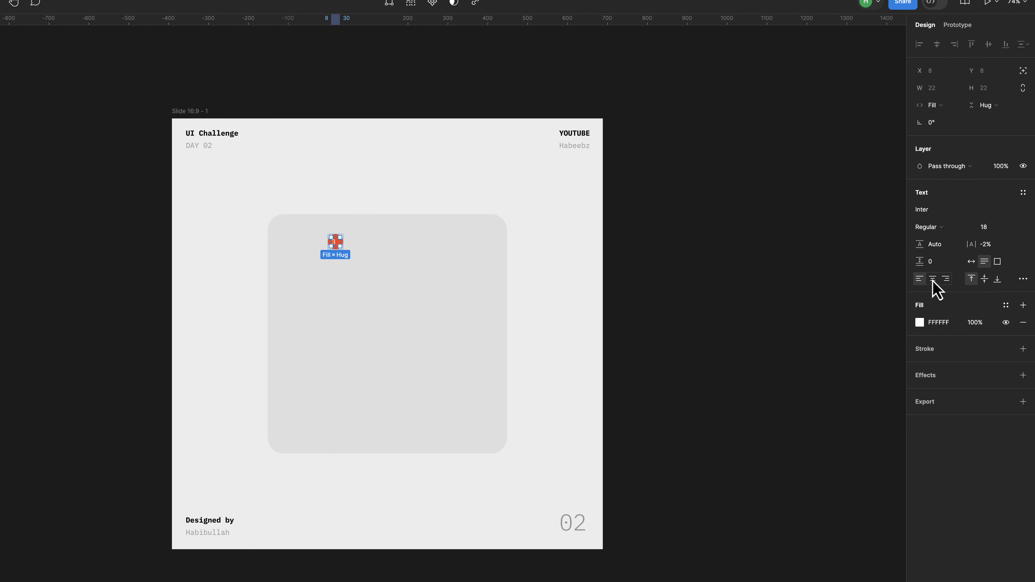
{"action": "left_click", "coordinate": [933, 280]}
{"action": "left_click", "coordinate": [389, 183]}
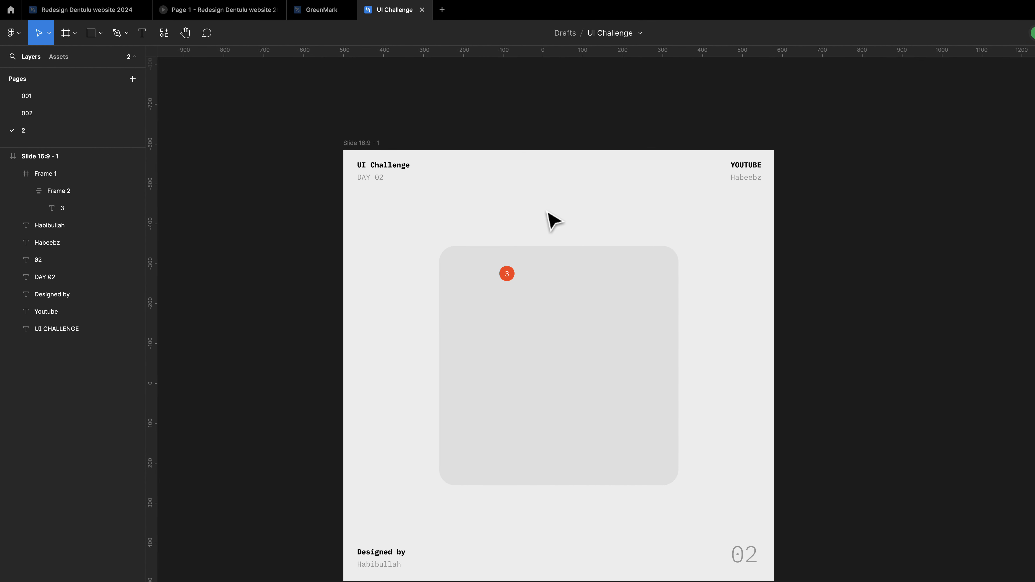
- Add the text "Notification" to the grey card and place it just to the right of the orange badge
{"action": "left_click", "coordinate": [143, 39]}
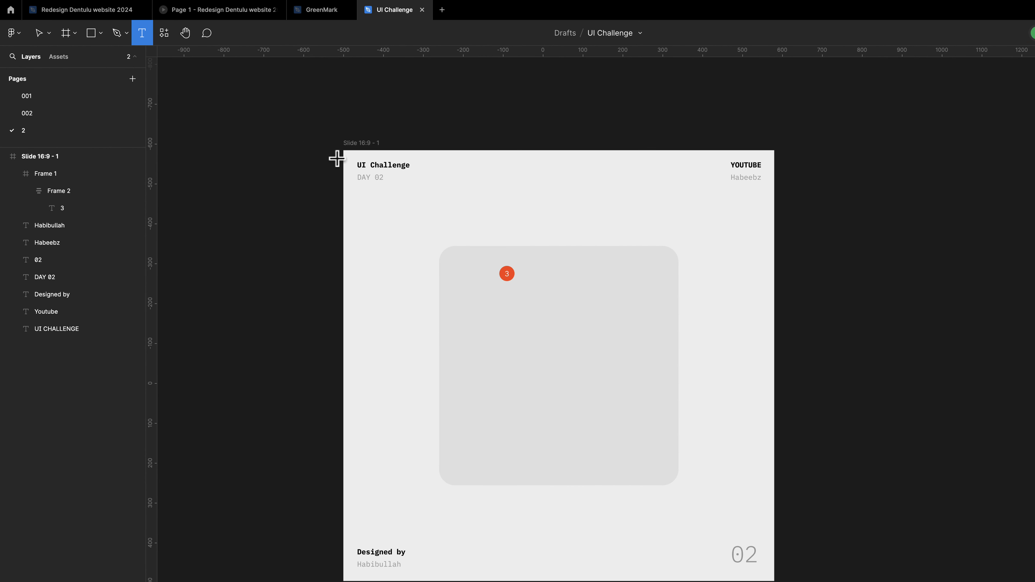
{"action": "left_click", "coordinate": [535, 269]}
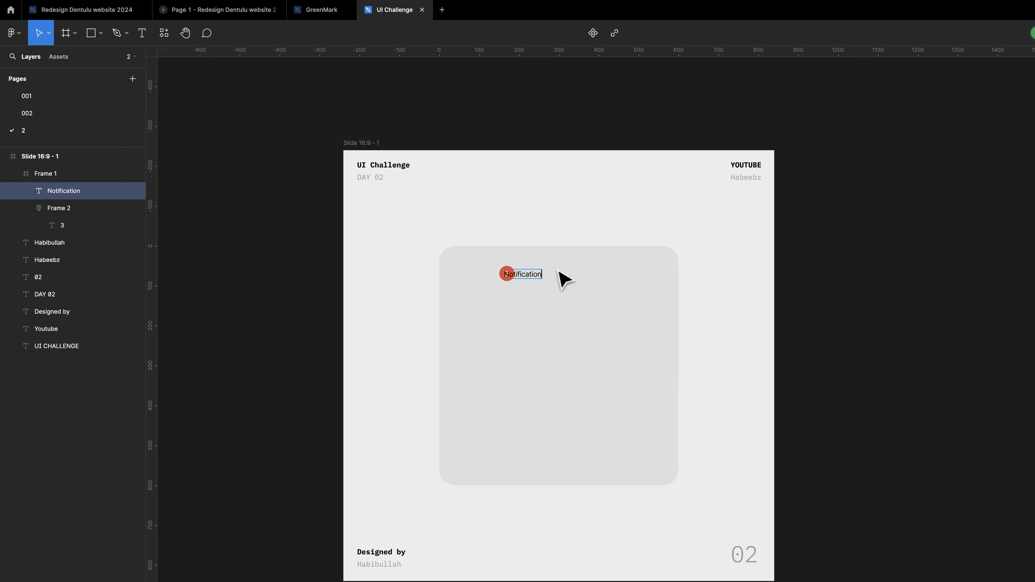
{"action": "key", "text": "Escape"}
{"action": "left_click_drag", "start_coordinate": [529, 274], "coordinate": [540, 280]}
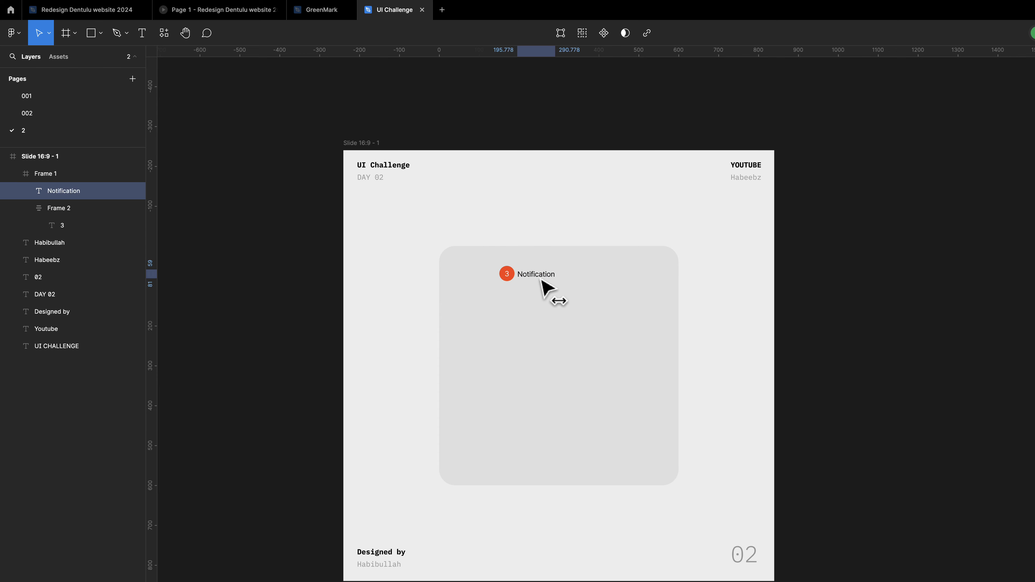
- Combine the badge and the "Notification" label in an auto layout row and center the row horizontally in the grey card
{"action": "left_click", "coordinate": [507, 279], "text": "shift"}
{"action": "right_click", "coordinate": [525, 280]}
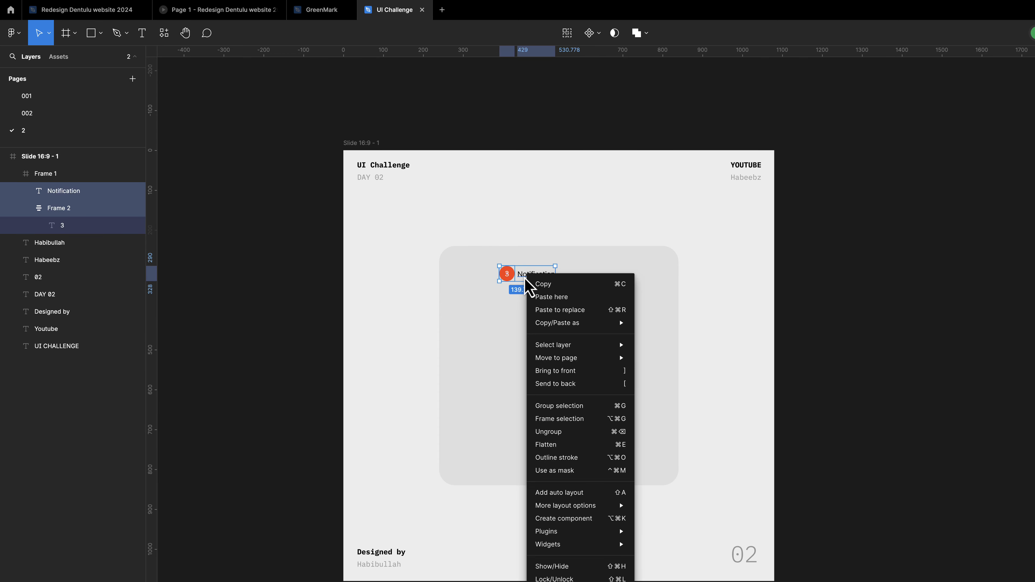
{"action": "left_click", "coordinate": [579, 493]}
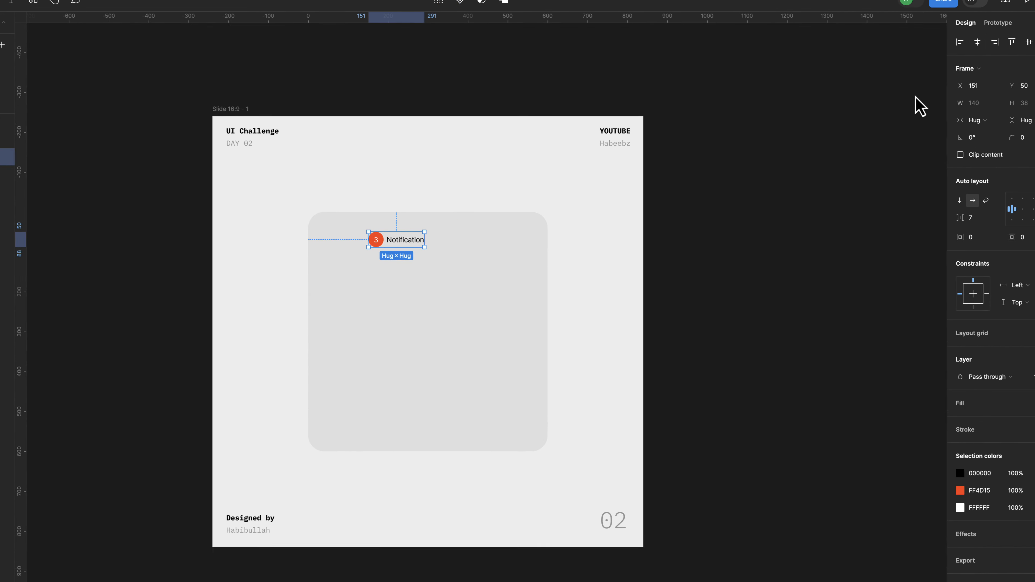
{"action": "left_click", "coordinate": [936, 76]}
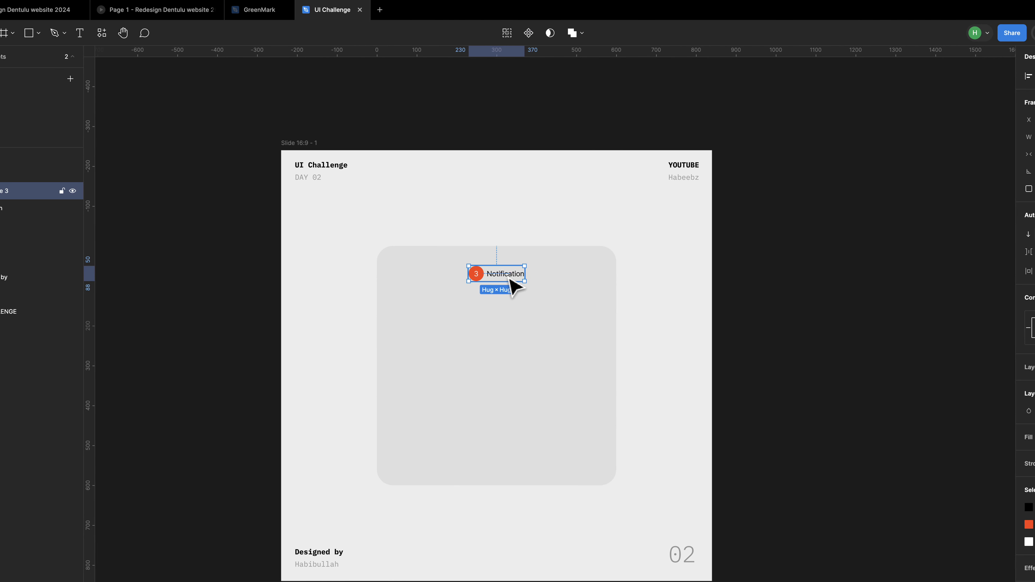
- Change the label beside the orange badge to read "Notifications"
{"action": "left_click", "coordinate": [400, 279]}
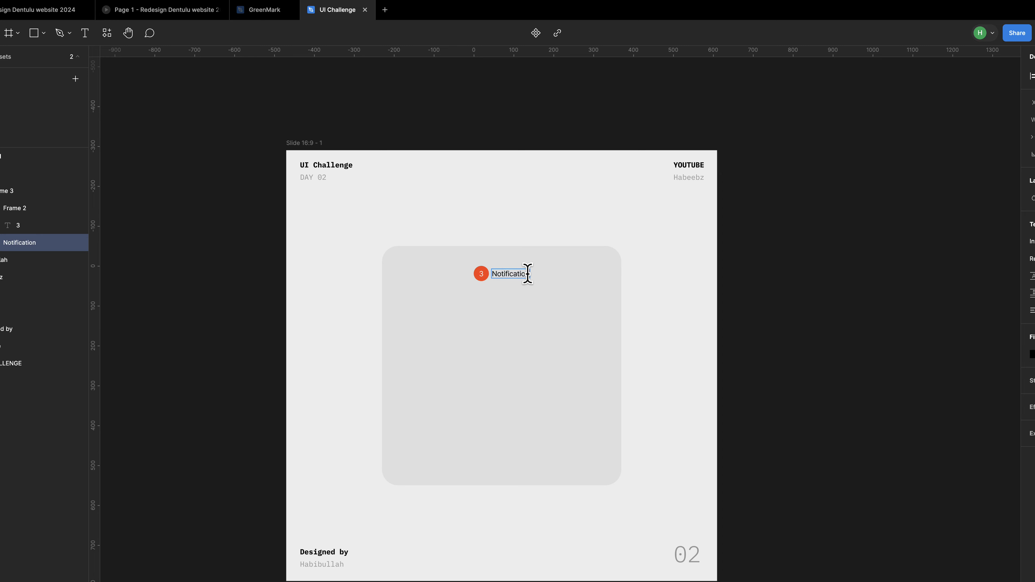
{"action": "type", "text": "s"}
{"action": "key", "text": "Escape"}
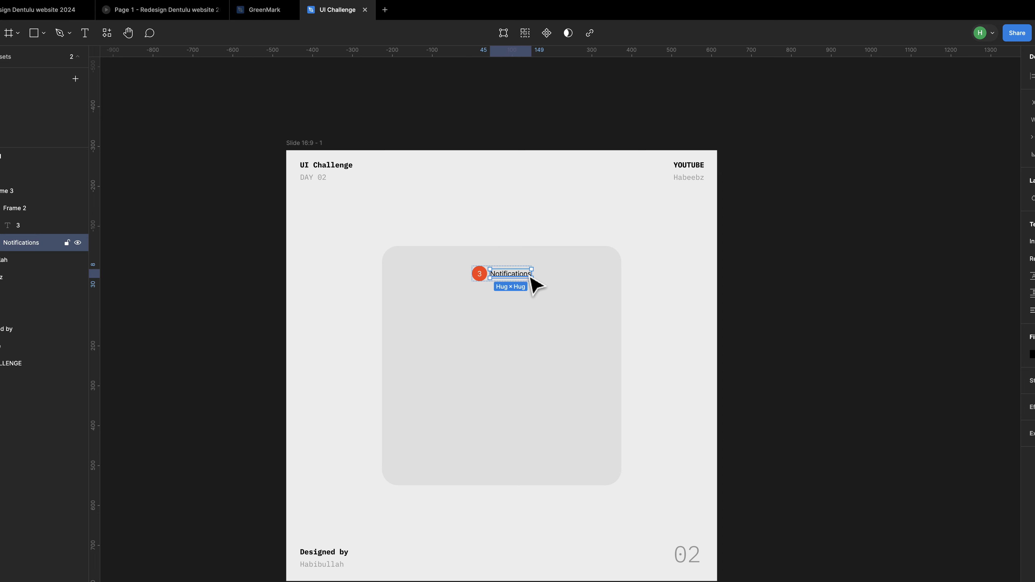
{"action": "left_click", "coordinate": [518, 237]}
{"action": "left_click", "coordinate": [511, 273]}
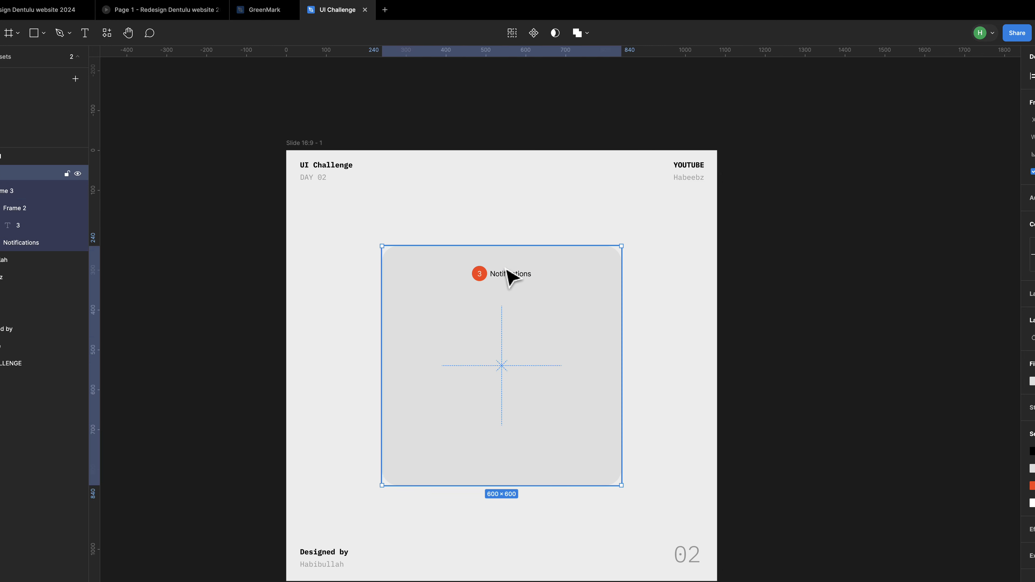
{"action": "left_click", "coordinate": [510, 273]}
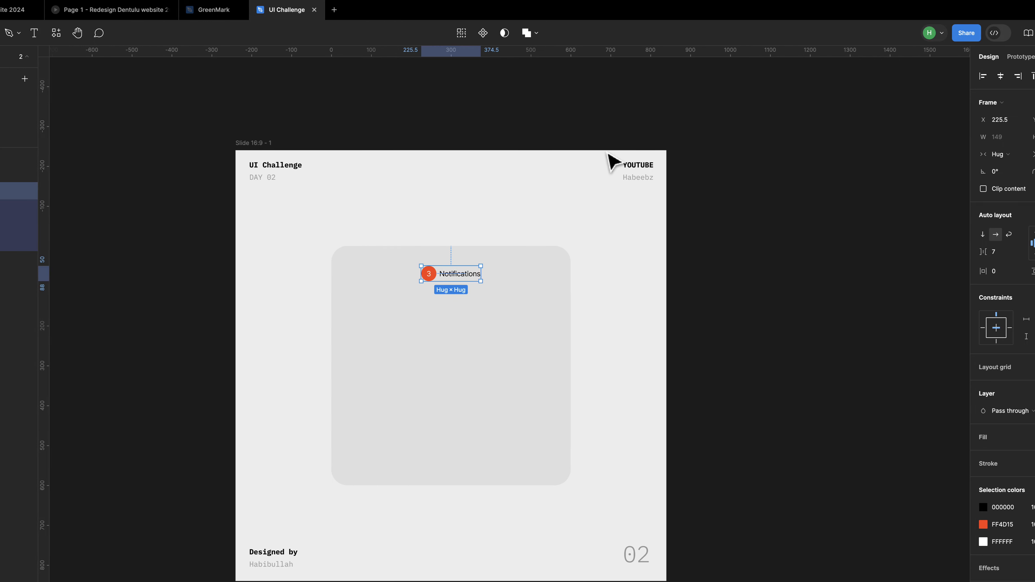
{"action": "left_click", "coordinate": [409, 190]}
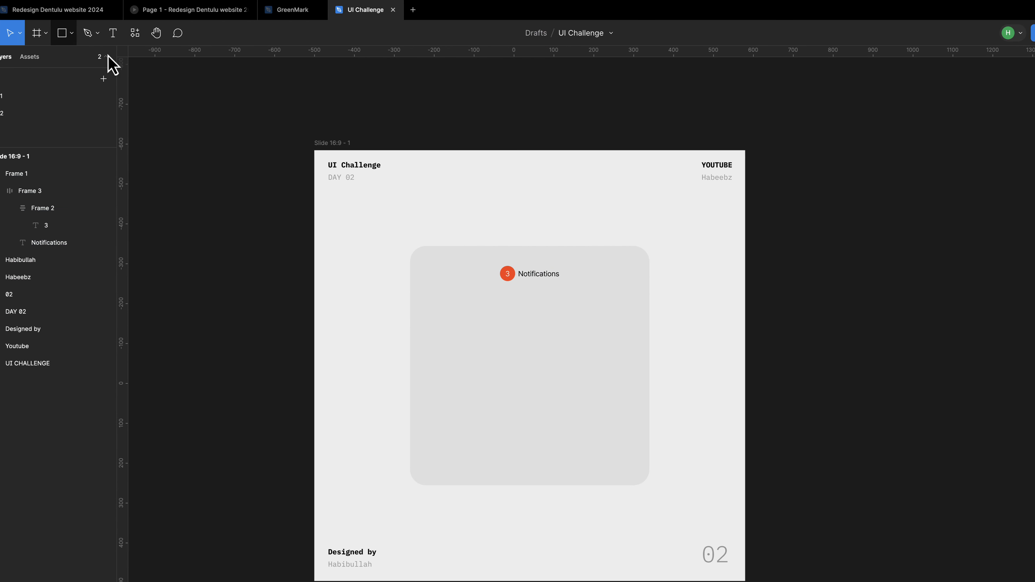
- Draw a wide frame of about 453 × 133 inside the grey card, below the Notifications header
{"action": "left_click", "coordinate": [18, 36]}
{"action": "left_click", "coordinate": [69, 59]}
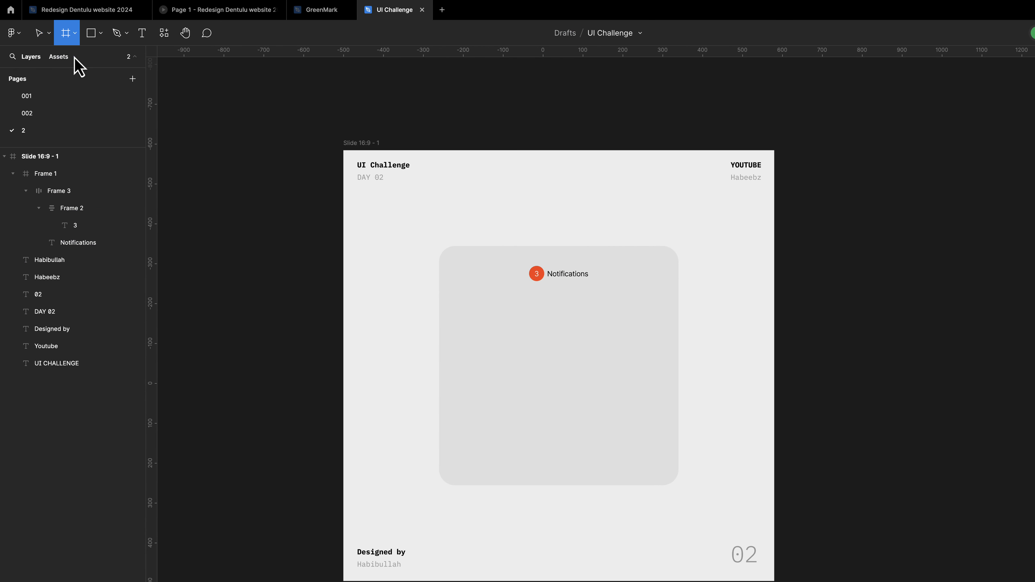
{"action": "left_click_drag", "start_coordinate": [473, 285], "coordinate": [654, 334]}
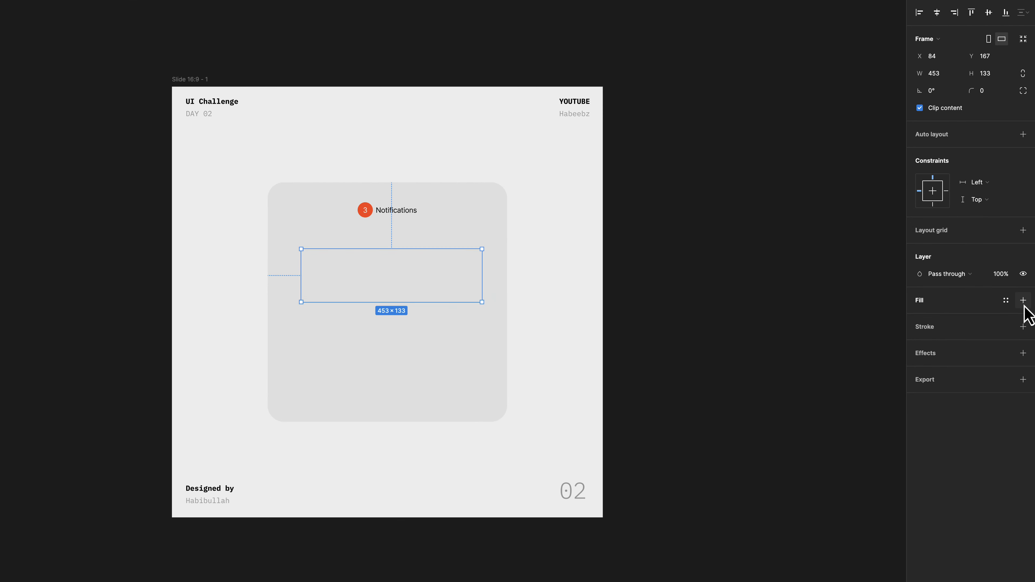
- Give the wide frame below the Notifications header a white FFFFFF fill and a corner radius of 30
{"action": "left_click", "coordinate": [1023, 300]}
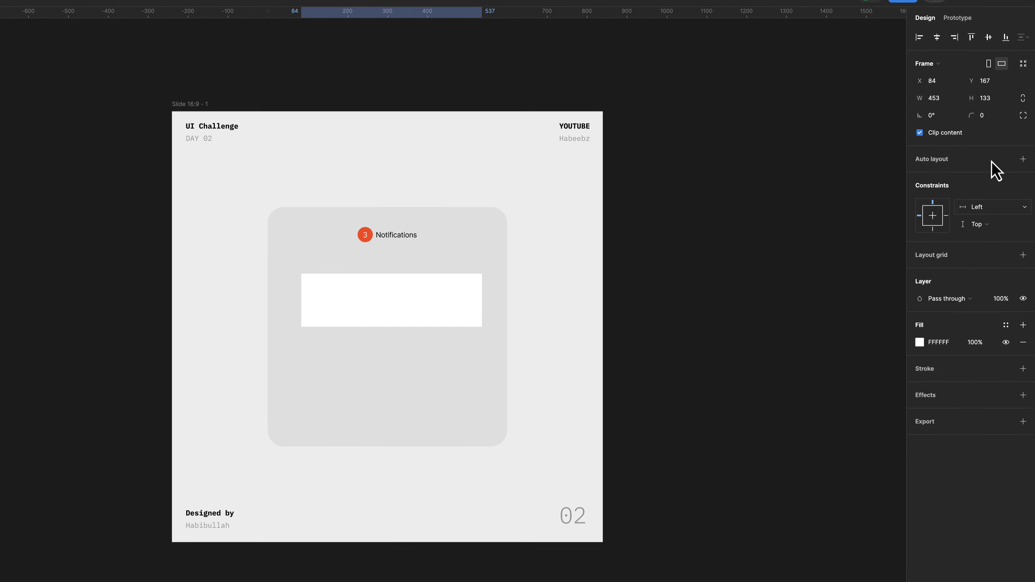
{"action": "left_click", "coordinate": [983, 94]}
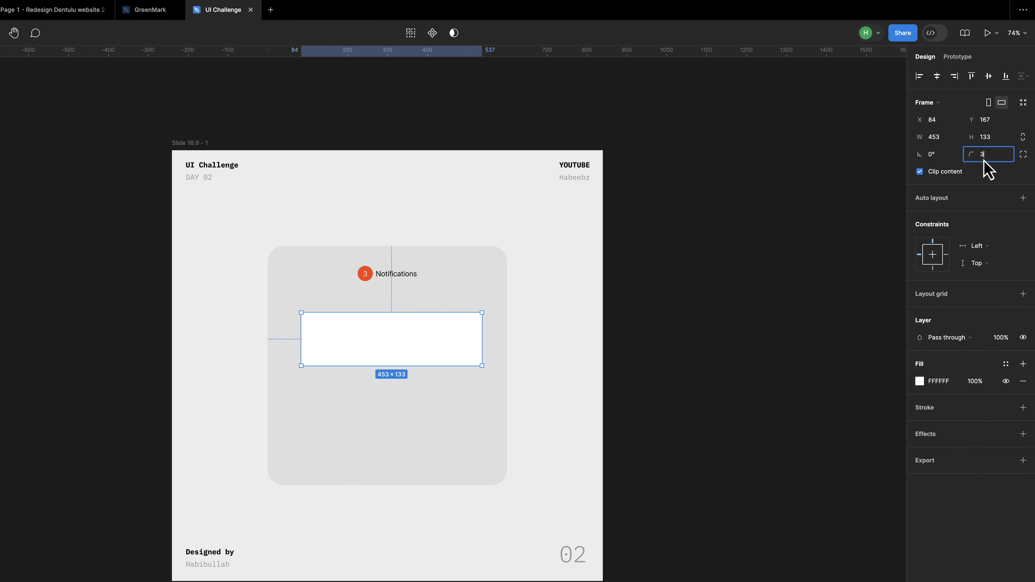
{"action": "type", "text": "30"}
{"action": "key", "text": "Return"}
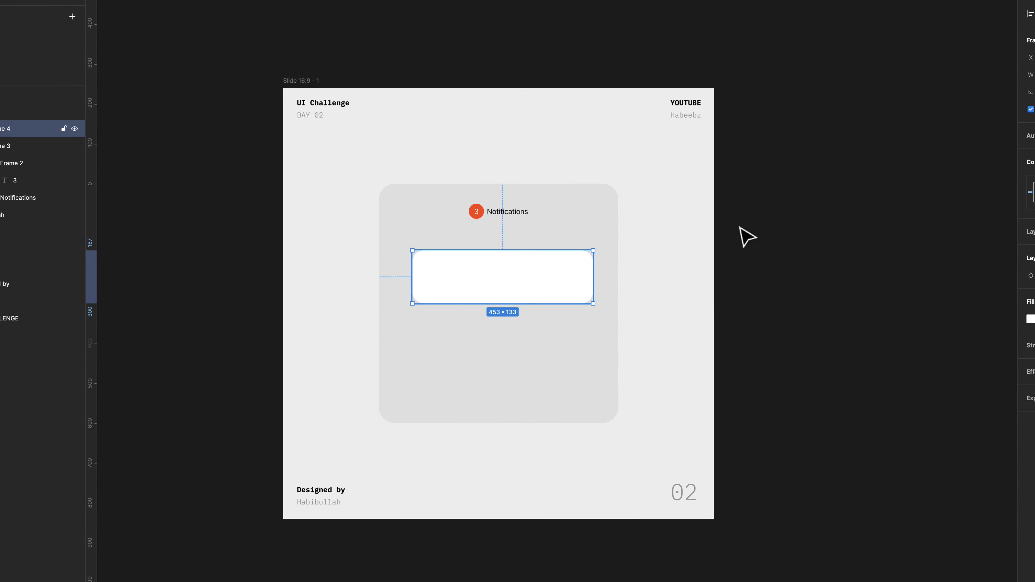
- Draw a circle about 92 × 92 near the left end of the white frame and center it vertically there
{"action": "left_click", "coordinate": [401, 385]}
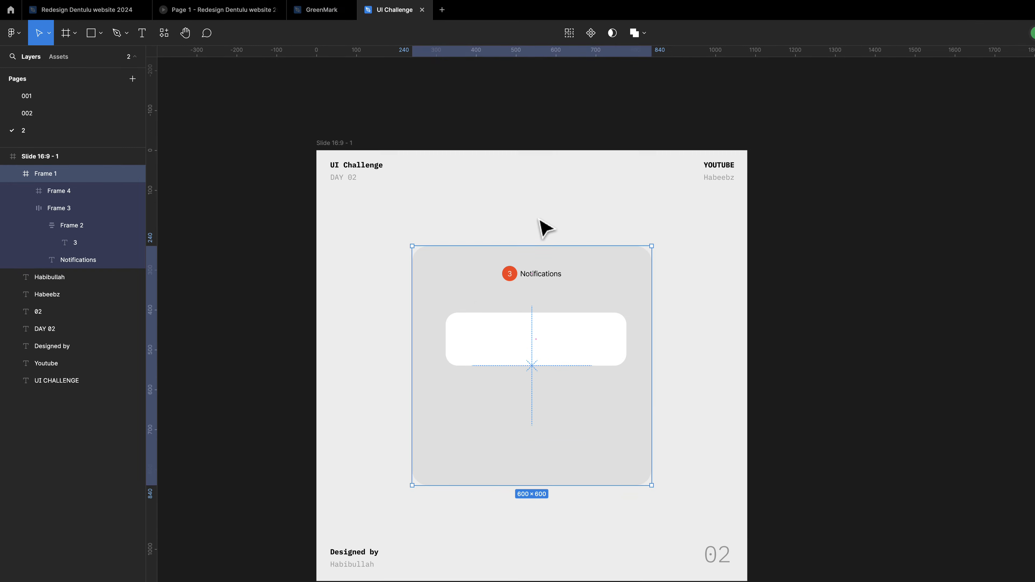
{"action": "left_click", "coordinate": [533, 289]}
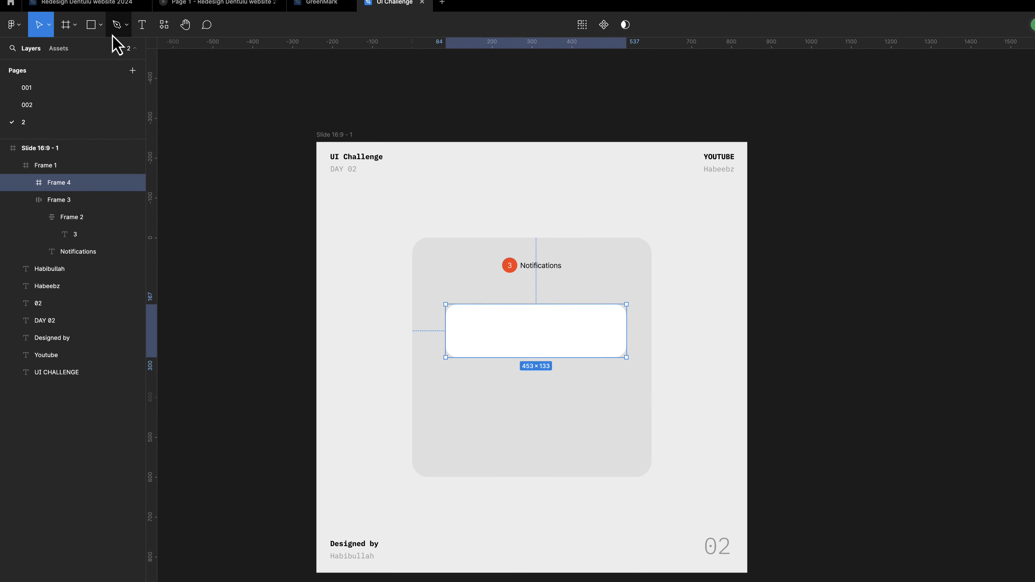
{"action": "left_click", "coordinate": [101, 25]}
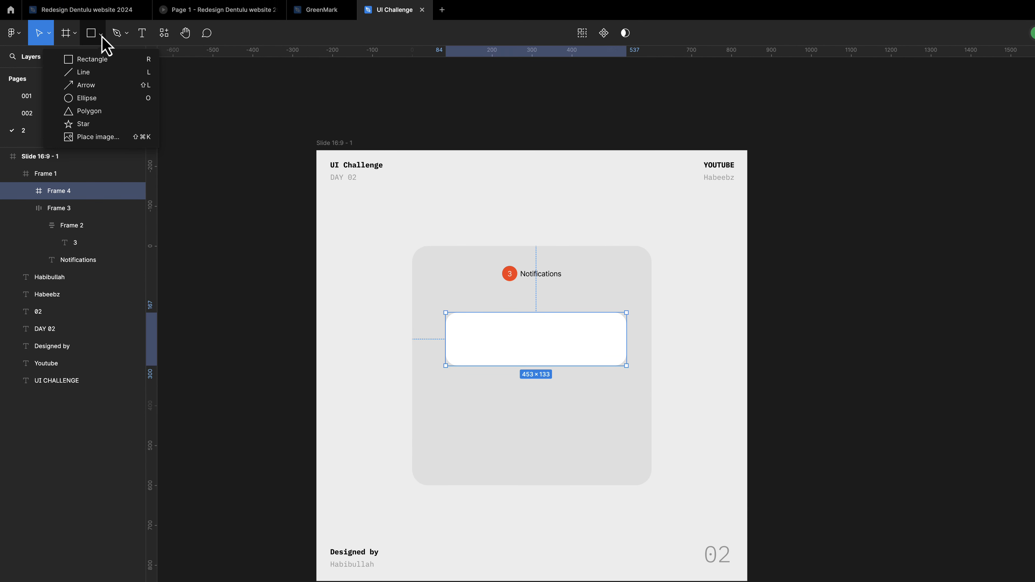
{"action": "left_click", "coordinate": [96, 94]}
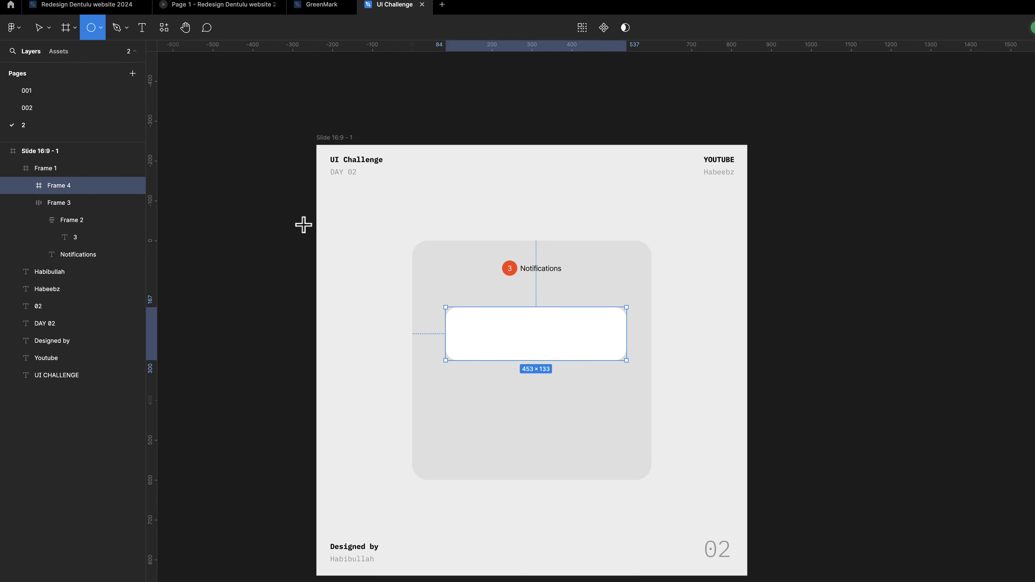
{"action": "left_click_drag", "start_coordinate": [455, 323], "coordinate": [490, 332]}
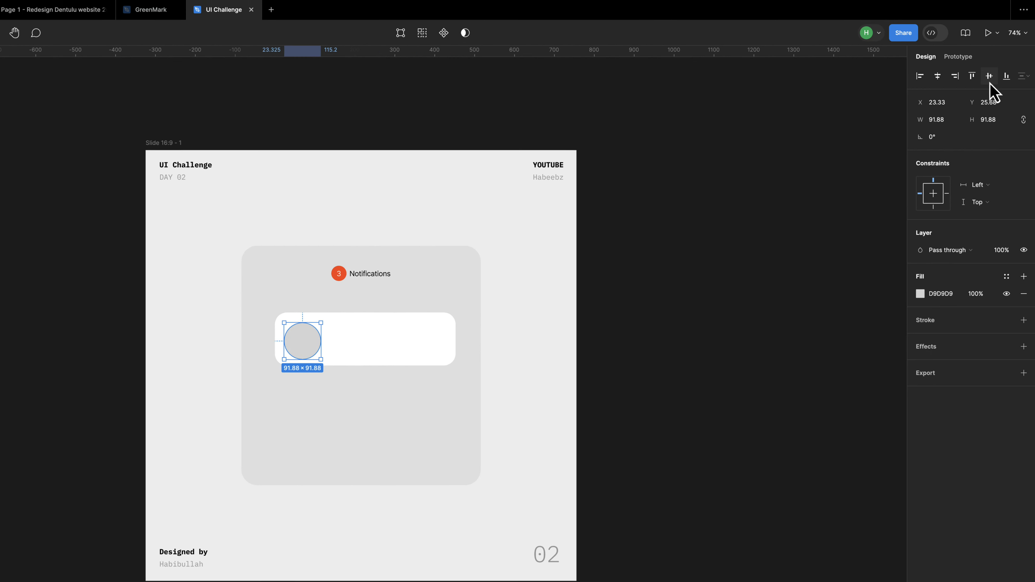
{"action": "left_click", "coordinate": [990, 82]}
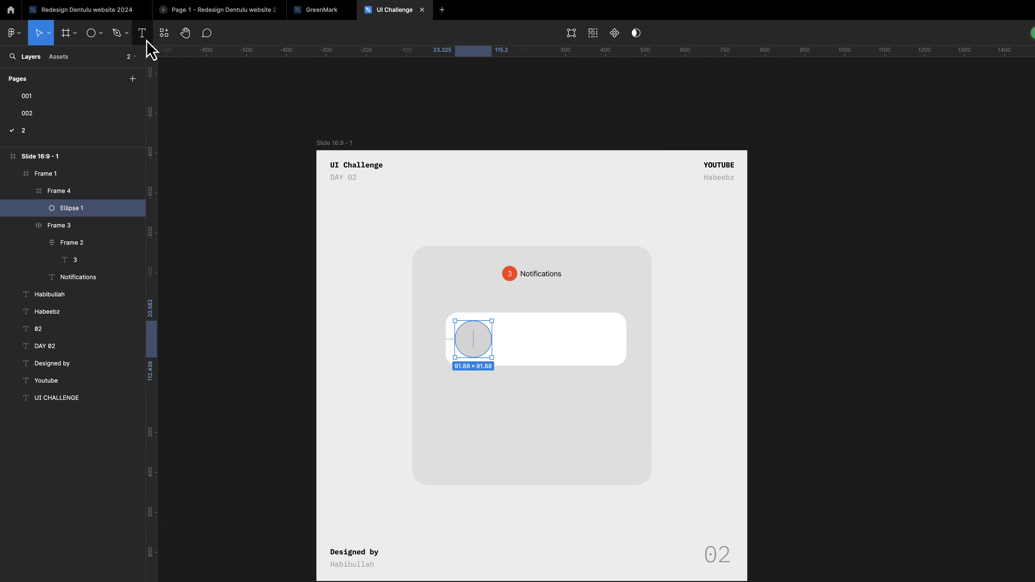
- Add the text "New pop UI design material available" to the white frame and place it just to the right of the grey circle
{"action": "left_click", "coordinate": [146, 39]}
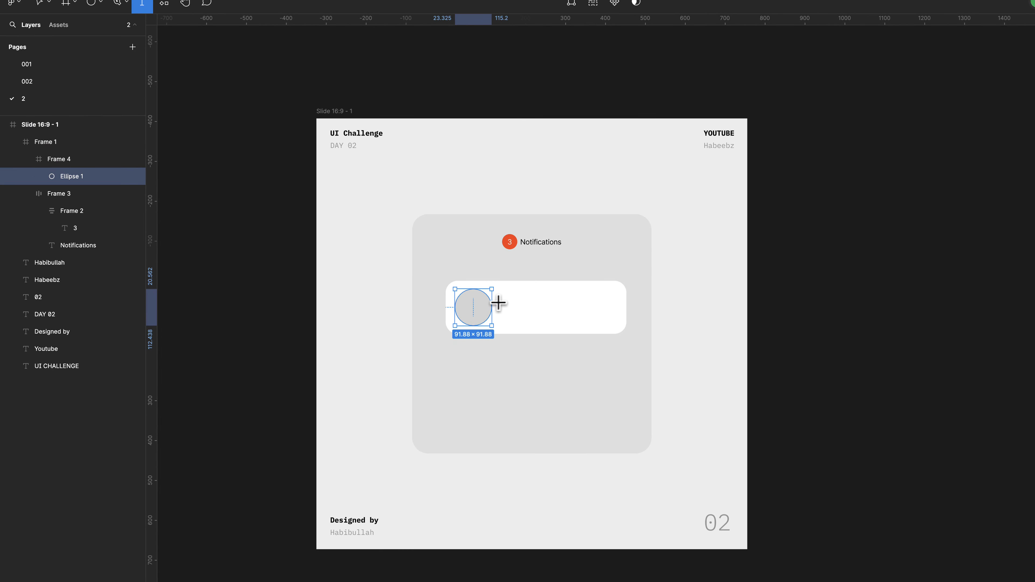
{"action": "left_click", "coordinate": [498, 303]}
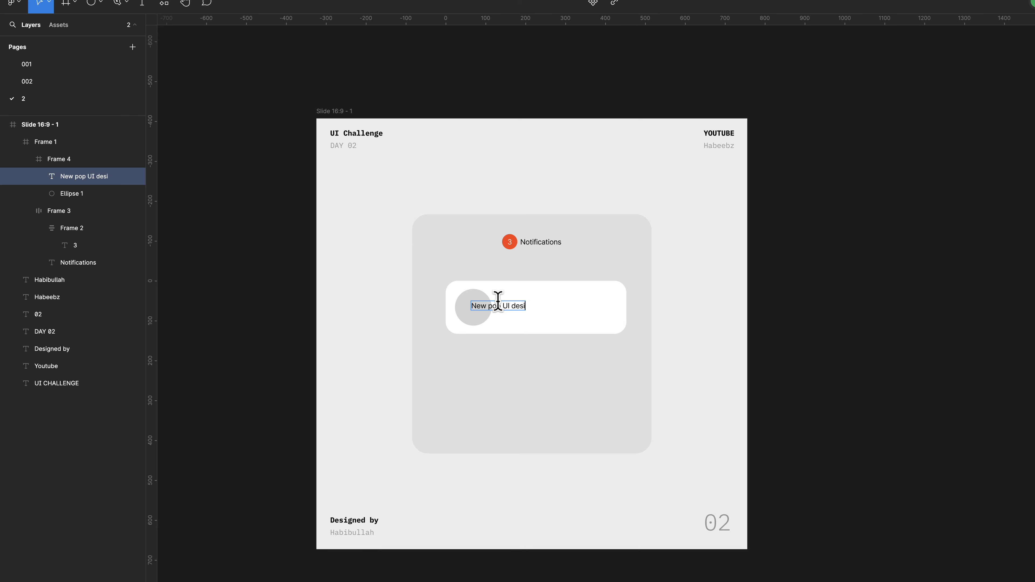
{"action": "type", "text": "material"}
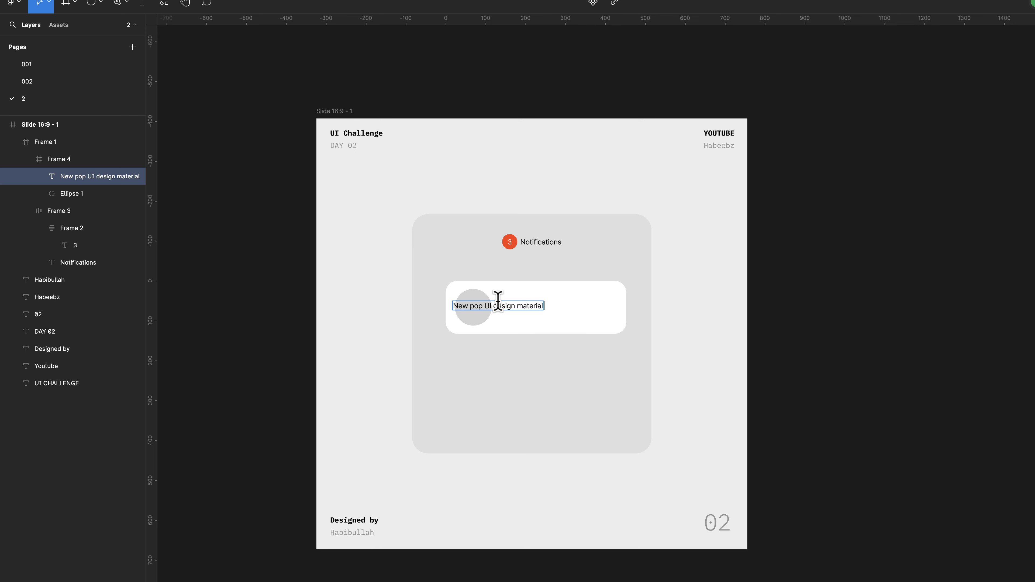
{"action": "type", "text": " avilable"}
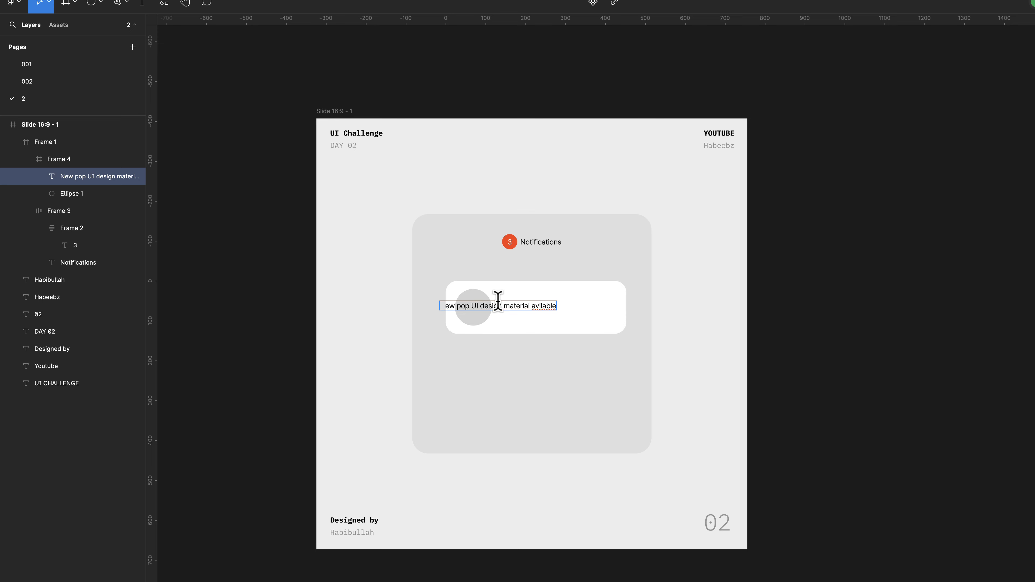
{"action": "right_click", "coordinate": [534, 307]}
{"action": "left_click", "coordinate": [556, 313]}
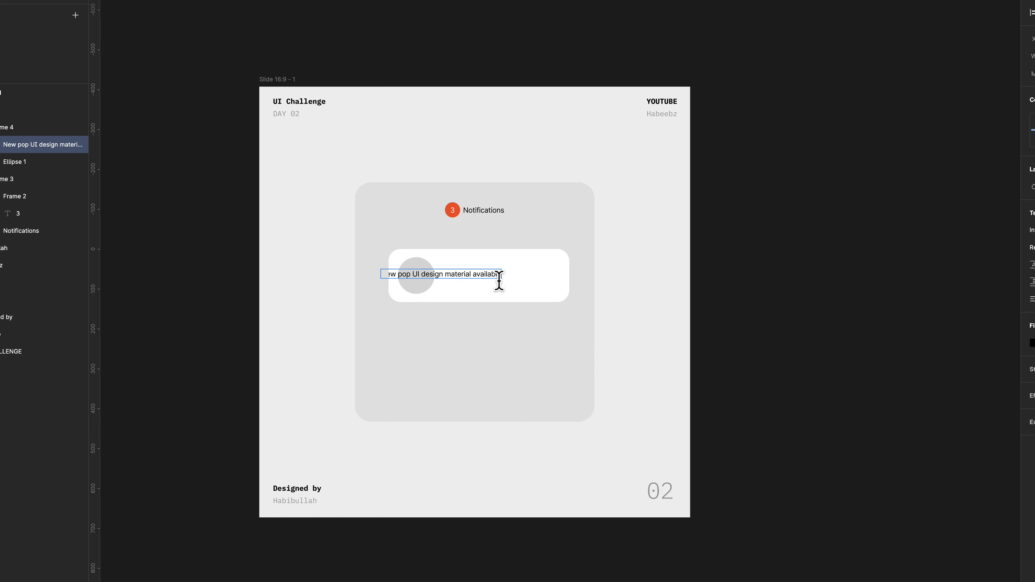
{"action": "key", "text": "Escape"}
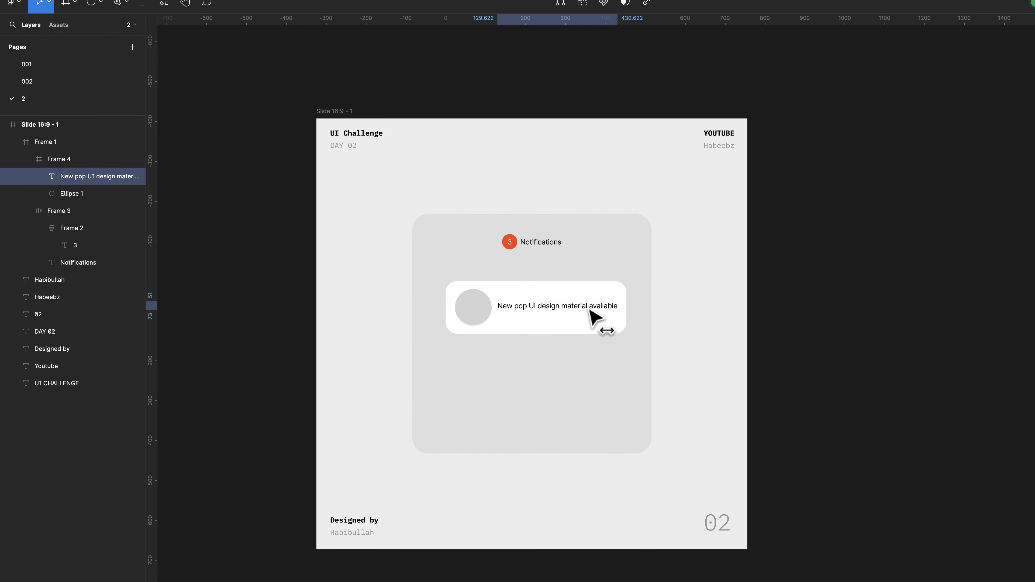
- Set the text beside the circle to Bold and truncate it at a width of about 247
{"action": "left_click", "coordinate": [929, 286]}
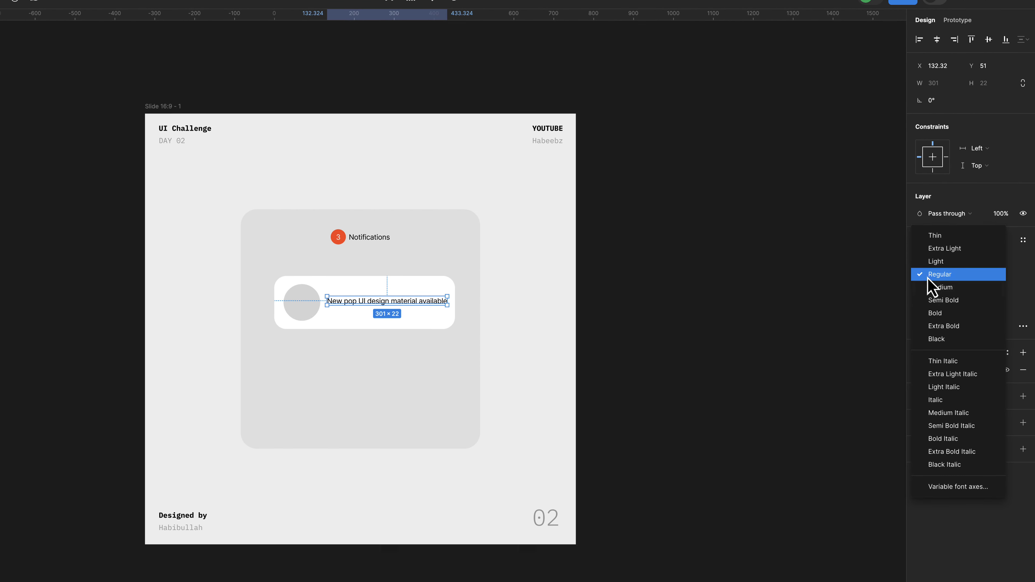
{"action": "left_click", "coordinate": [940, 312]}
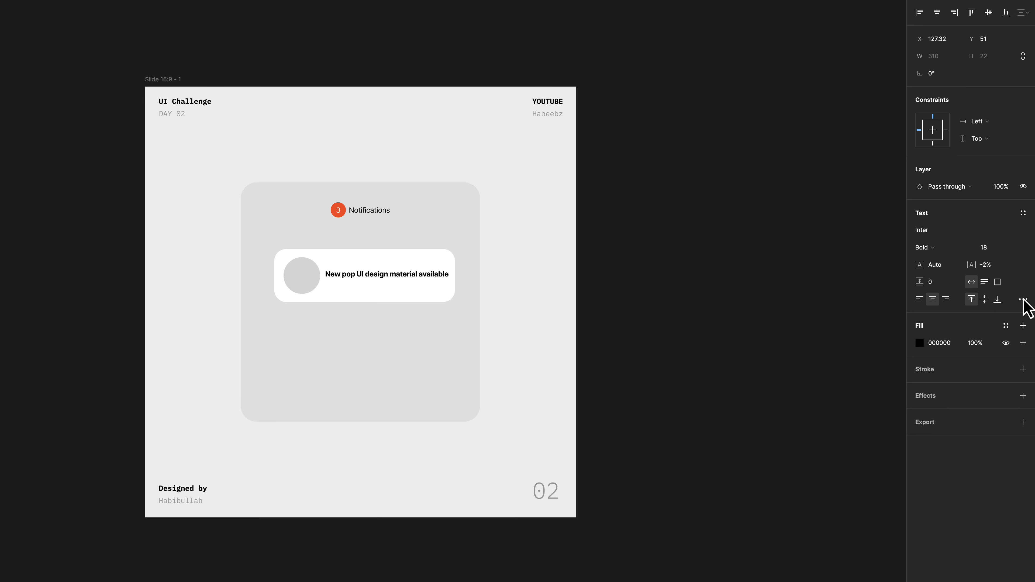
{"action": "left_click", "coordinate": [1023, 300]}
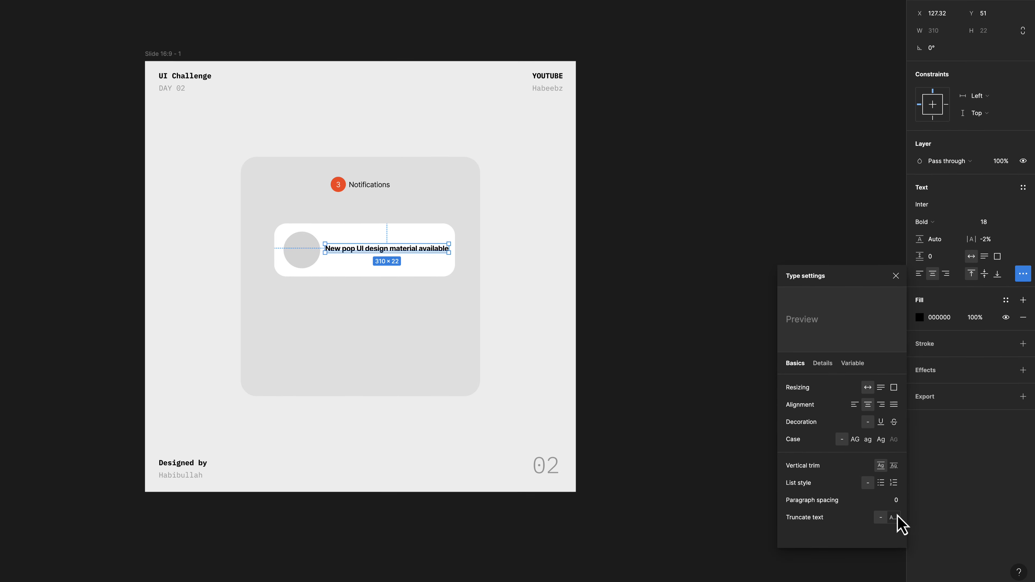
{"action": "left_click", "coordinate": [893, 518]}
{"action": "left_click_drag", "start_coordinate": [449, 248], "coordinate": [443, 249]}
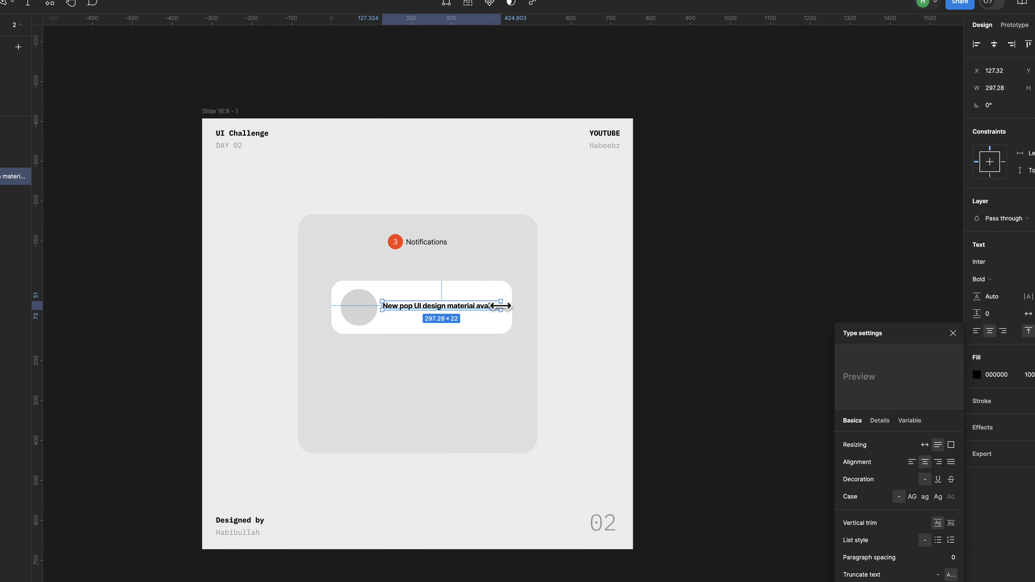
{"action": "left_click_drag", "start_coordinate": [501, 306], "coordinate": [481, 306]}
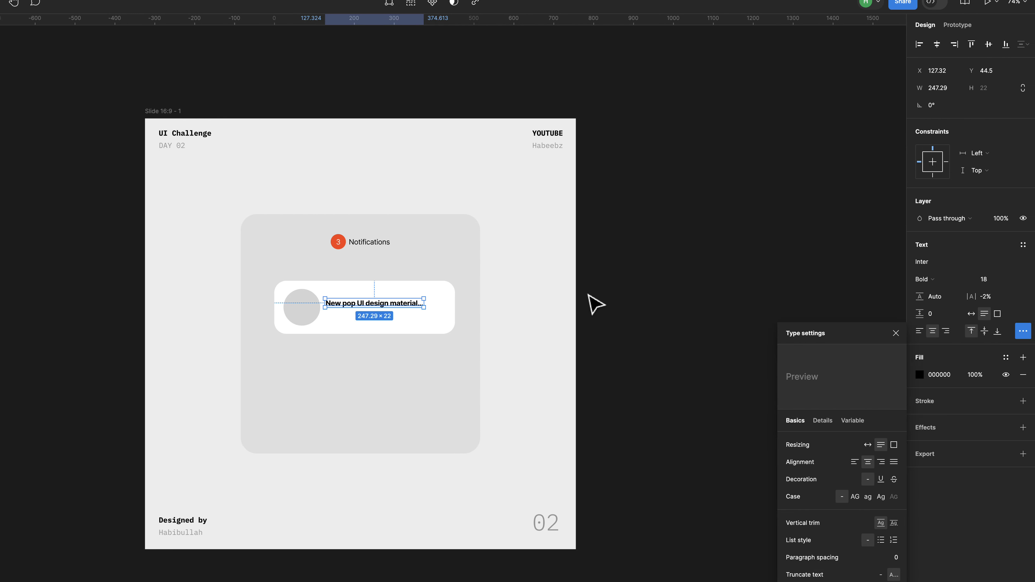
{"action": "left_click", "coordinate": [596, 304]}
- Duplicate the bold title directly below itself and set the copy to font size 14 and Regular weight
{"action": "double_click", "coordinate": [361, 311]}
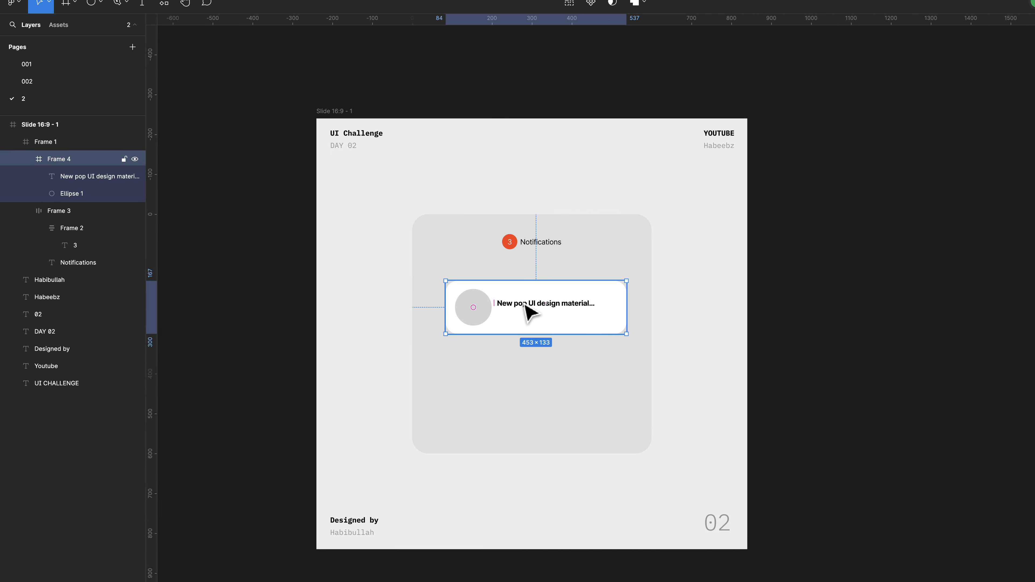
{"action": "left_click", "coordinate": [524, 304]}
{"action": "left_click_drag", "start_coordinate": [524, 305], "coordinate": [515, 312]}
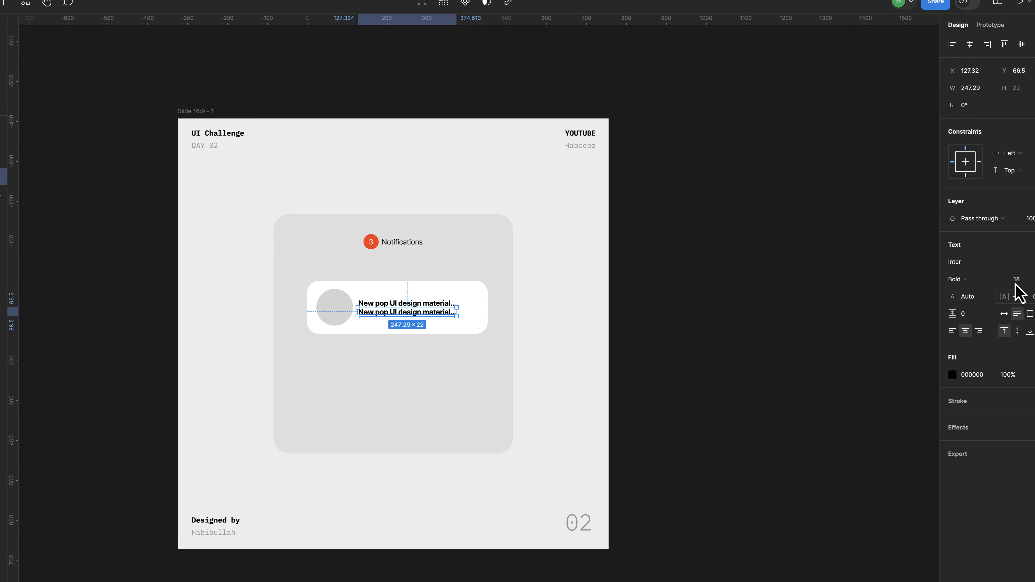
{"action": "left_click", "coordinate": [989, 281]}
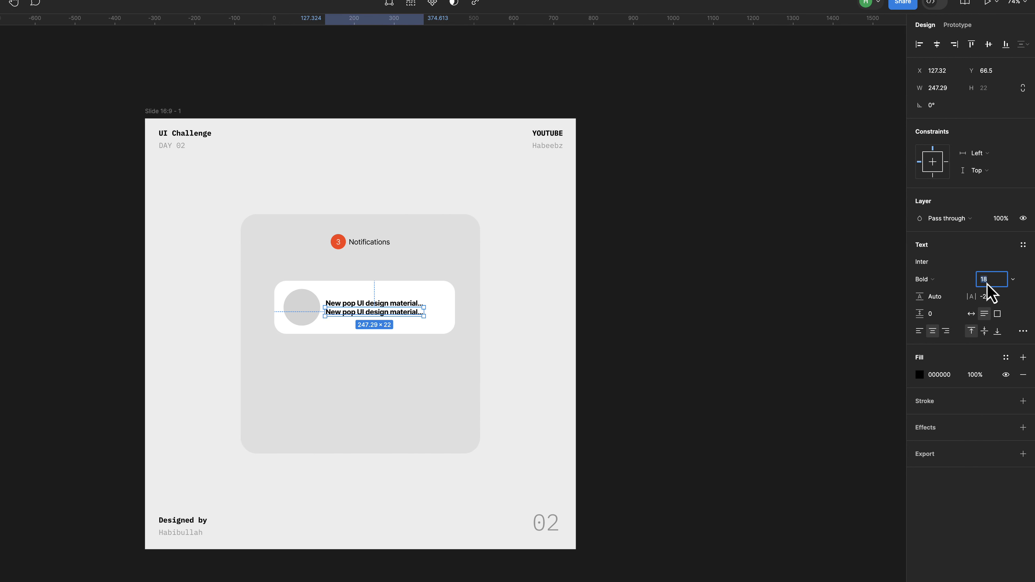
{"action": "key", "text": "Return"}
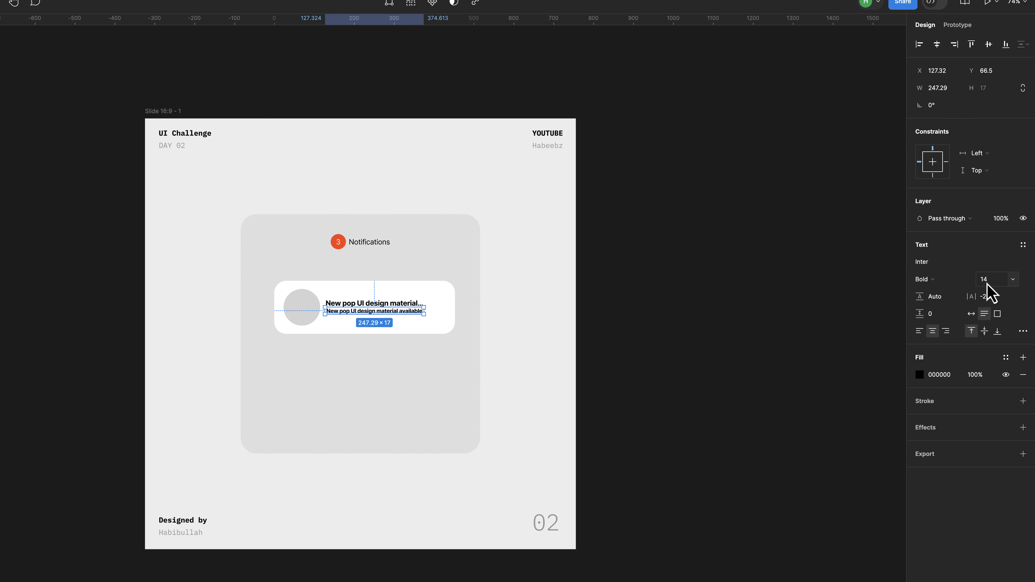
{"action": "left_click", "coordinate": [955, 281]}
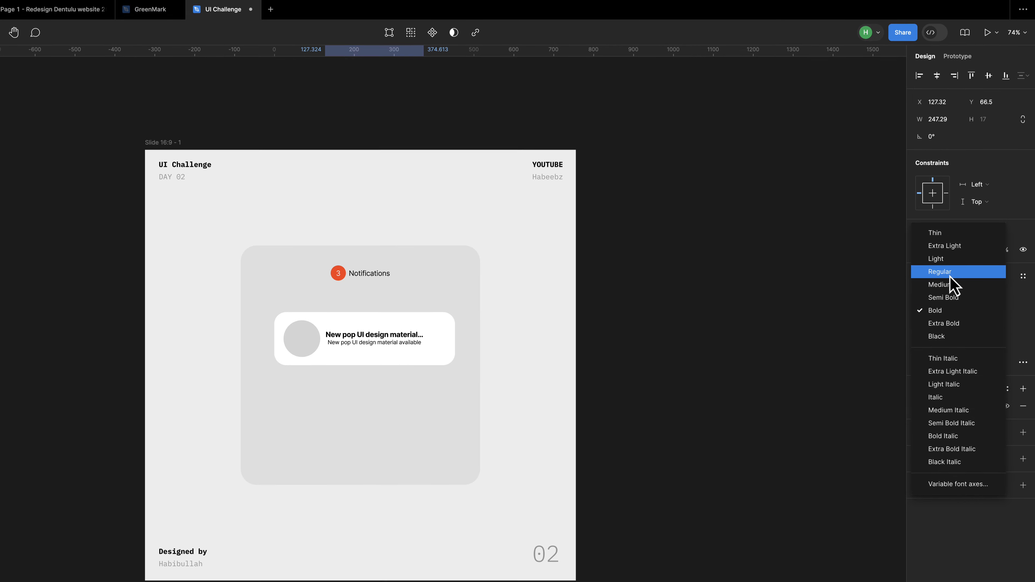
{"action": "left_click", "coordinate": [953, 245]}
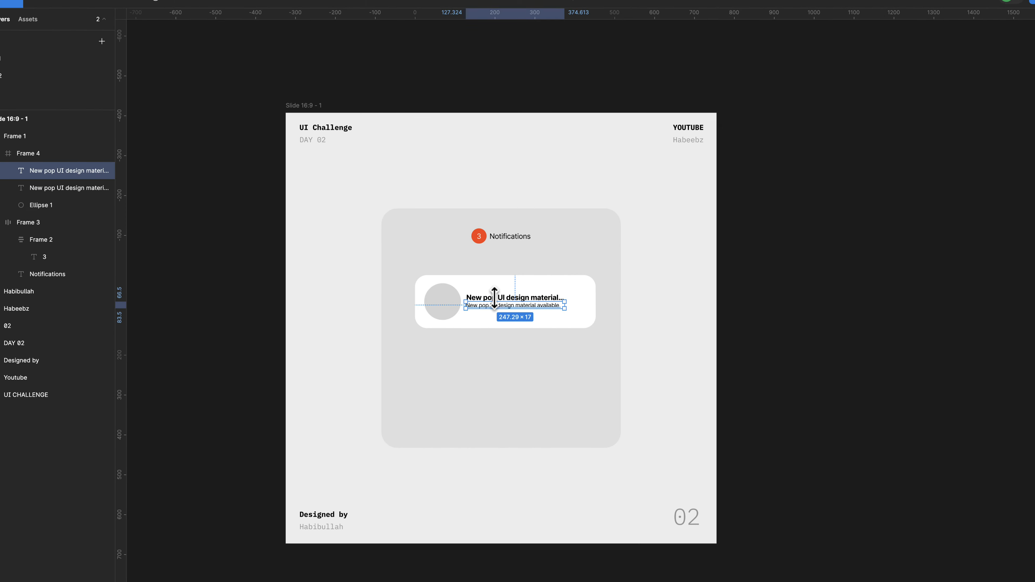
- Left-align the bold title and replace the smaller line below it with a message beginning "Thank you for choosing us we will send"
{"action": "left_click", "coordinate": [493, 298]}
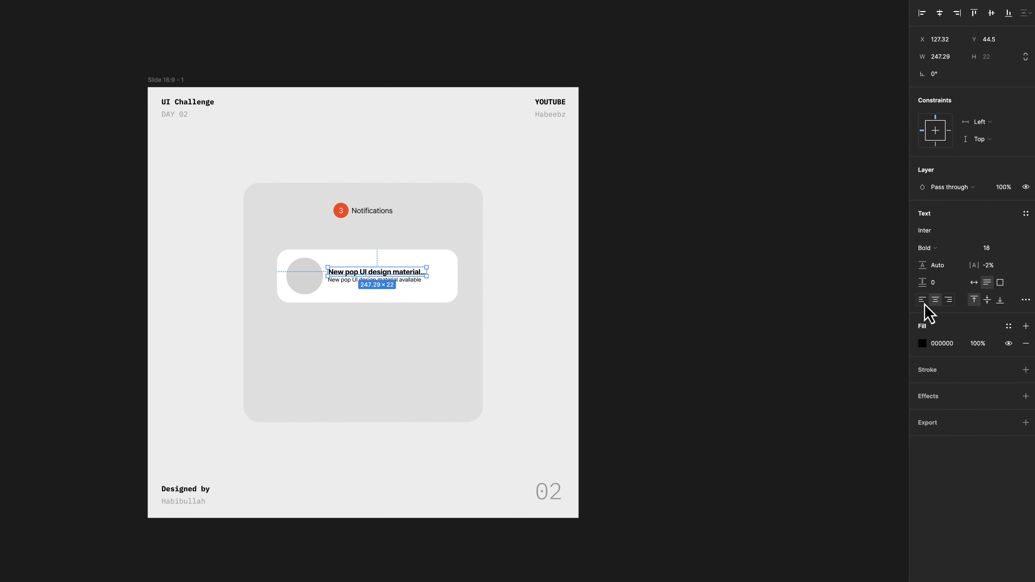
{"action": "left_click", "coordinate": [921, 301]}
{"action": "double_click", "coordinate": [333, 281]}
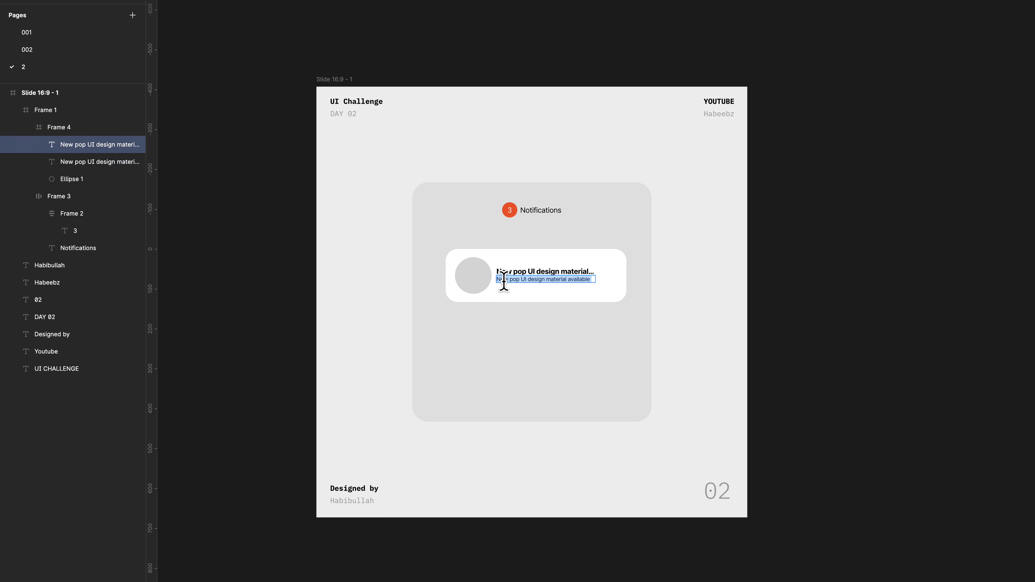
{"action": "type", "text": "T"}
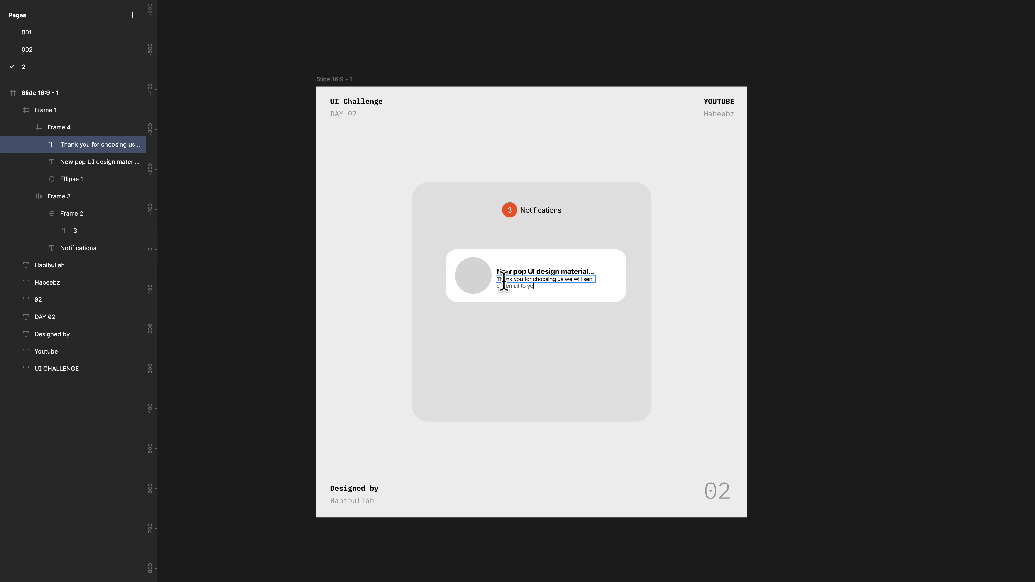
{"action": "key", "text": "Escape"}
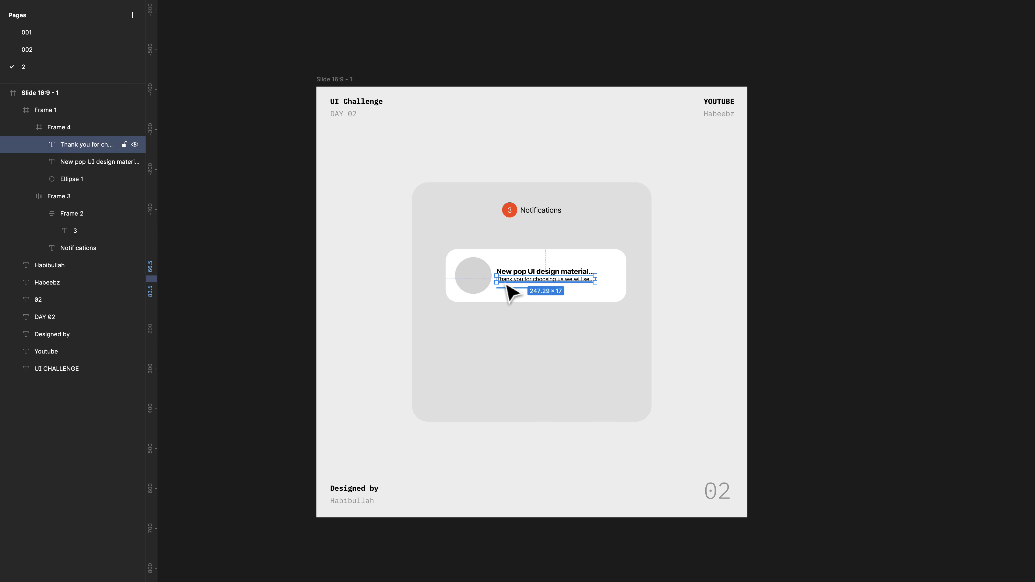
- Combine the bold title and the thank-you line in an auto layout
{"action": "left_click", "coordinate": [772, 290]}
{"action": "left_click", "coordinate": [522, 284]}
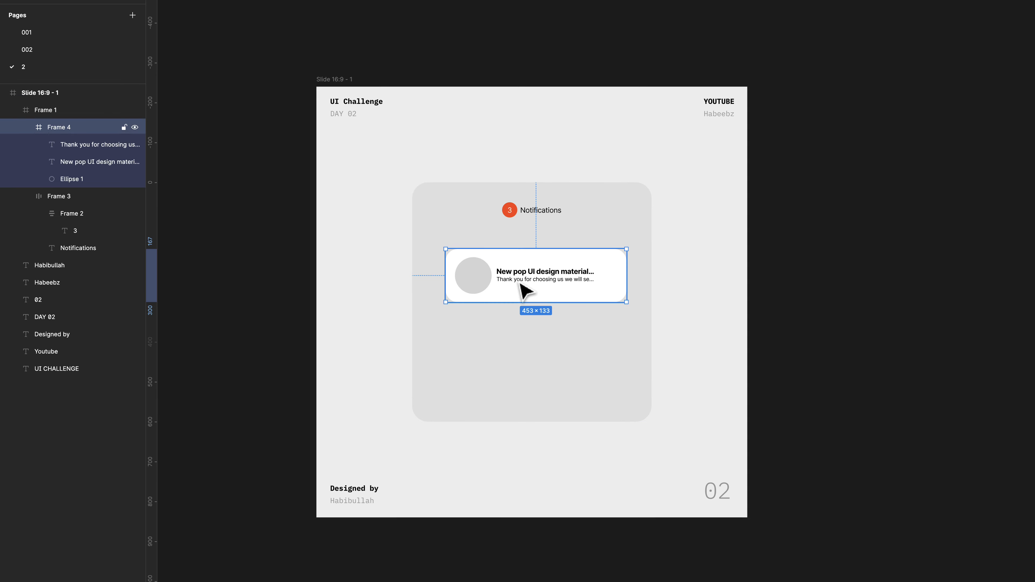
{"action": "double_click", "coordinate": [522, 283]}
{"action": "left_click", "coordinate": [518, 278], "text": "shift"}
{"action": "right_click", "coordinate": [515, 284]}
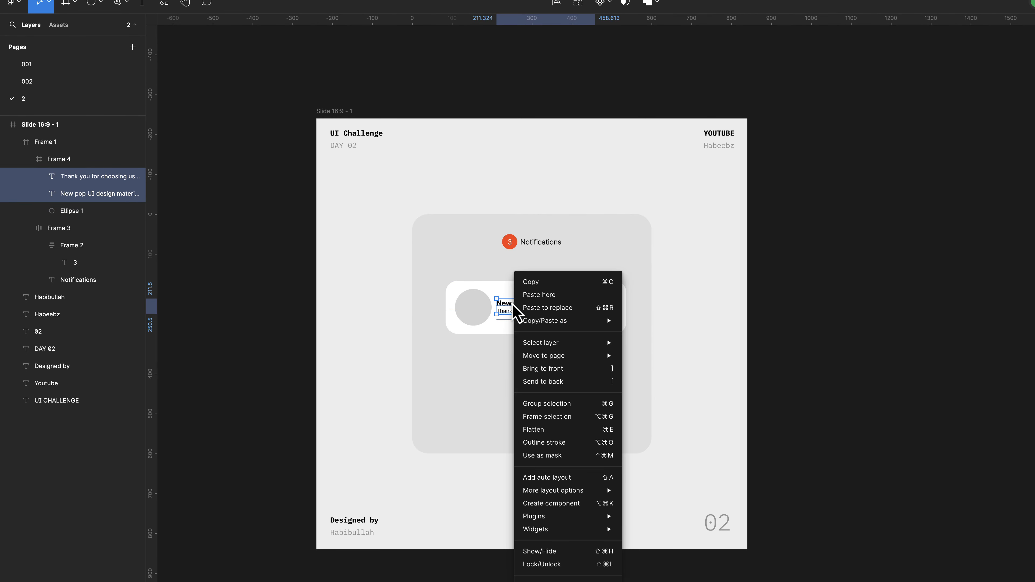
{"action": "left_click", "coordinate": [547, 473]}
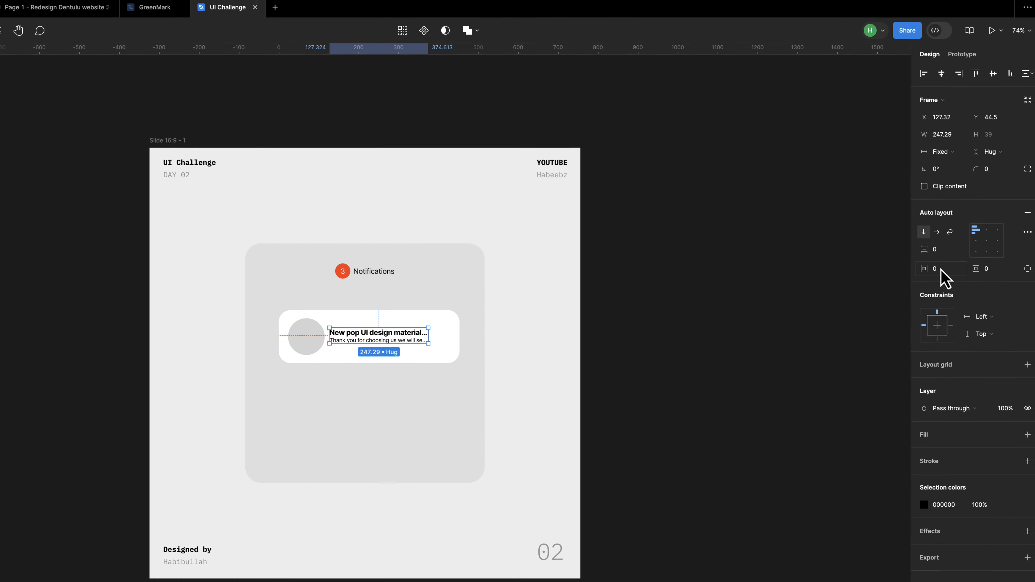
- Set the vertical spacing between the title and the thank-you line to 4
{"action": "left_click", "coordinate": [936, 272]}
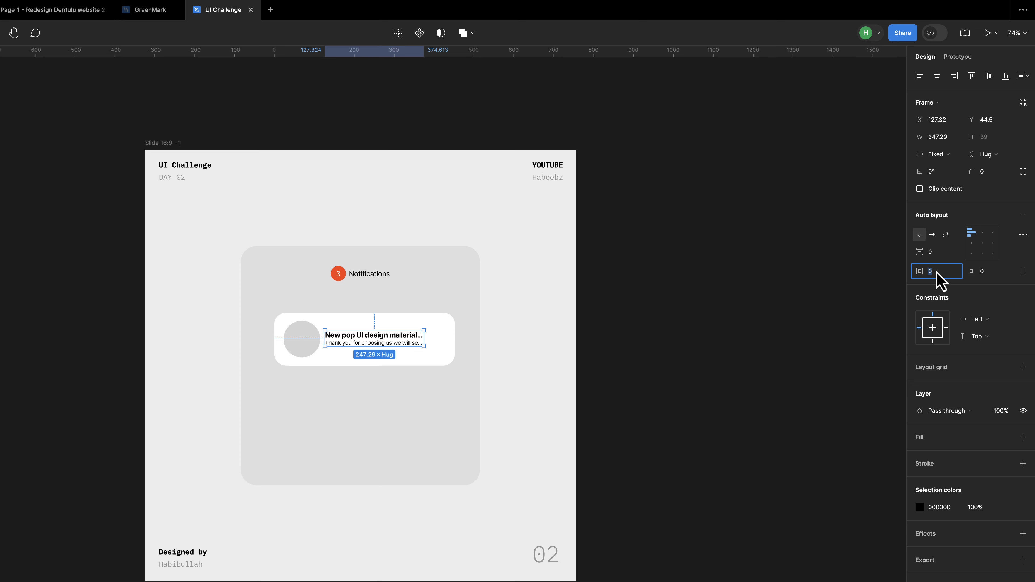
{"action": "left_click", "coordinate": [946, 253]}
{"action": "type", "text": "4"}
{"action": "key", "text": "Return"}
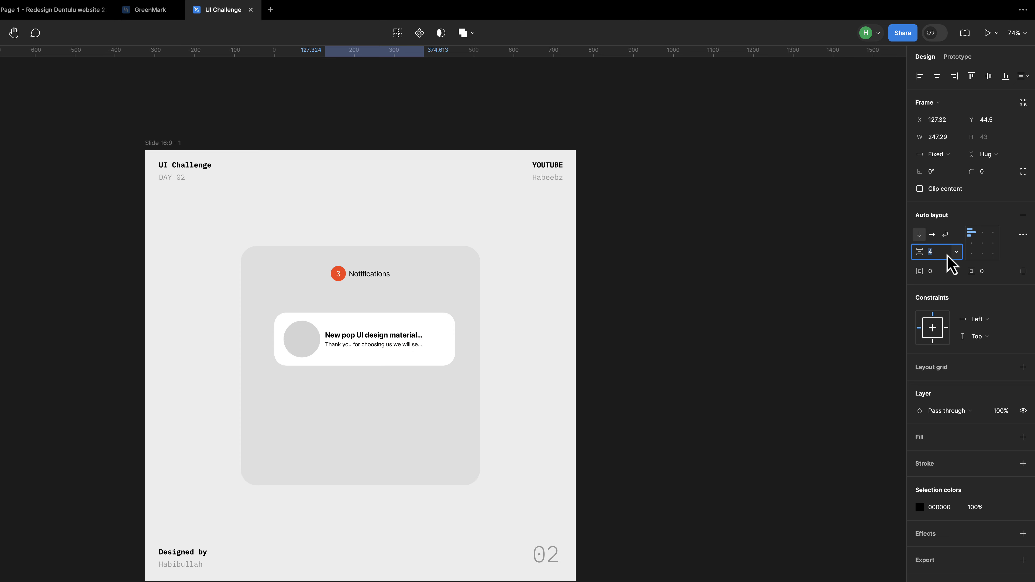
- Combine the gray circle and the title-and-message text group in an auto layout, centred vertically in the white notification card
{"action": "left_click", "coordinate": [312, 339]}
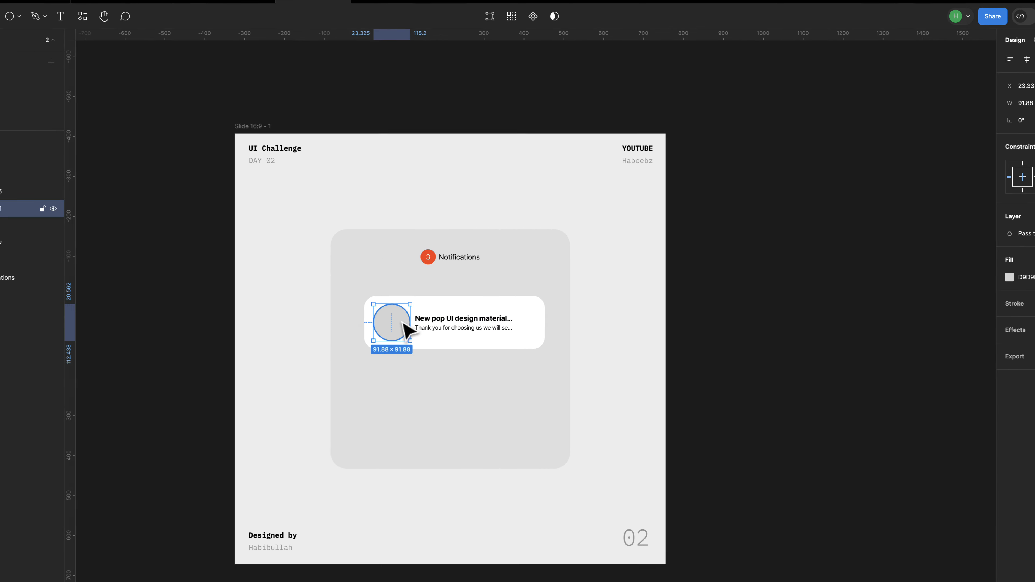
{"action": "left_click", "coordinate": [441, 326], "text": "shift"}
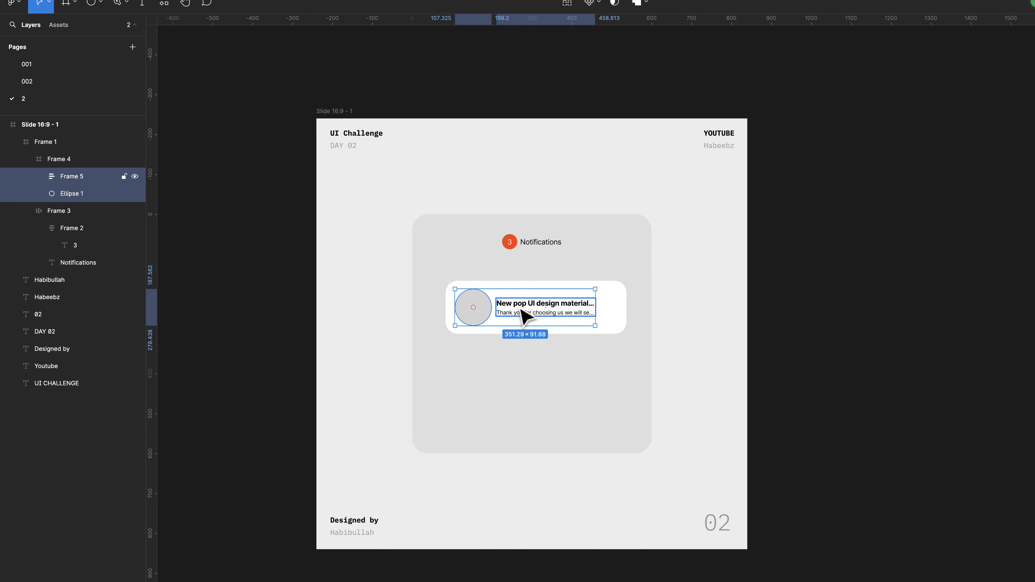
{"action": "right_click", "coordinate": [521, 308]}
{"action": "left_click", "coordinate": [584, 484]}
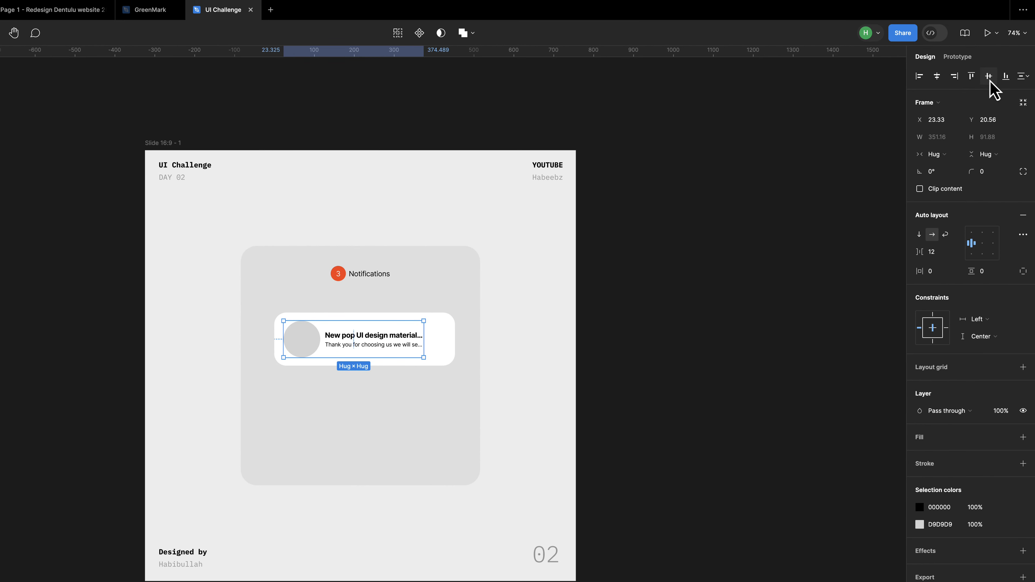
{"action": "left_click", "coordinate": [528, 342]}
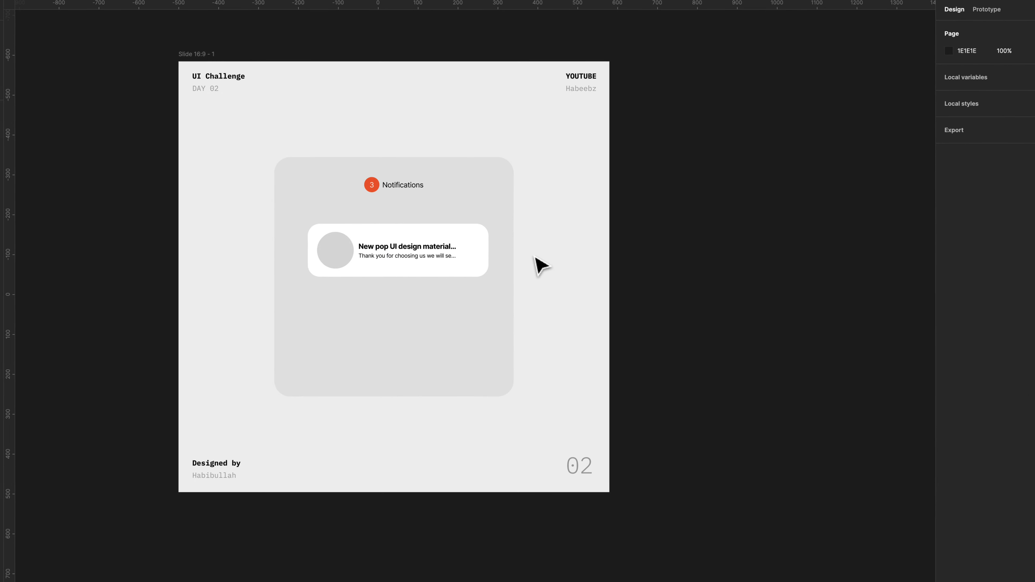
- Add a drop shadow to the white notification card with blur 10 and 10% opacity
{"action": "double_click", "coordinate": [485, 263]}
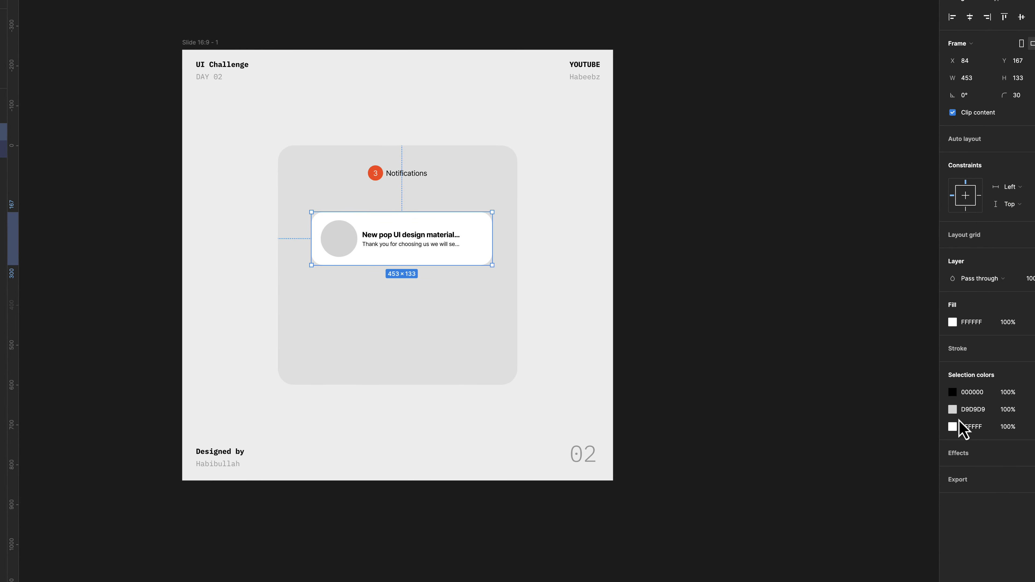
{"action": "left_click", "coordinate": [1034, 453]}
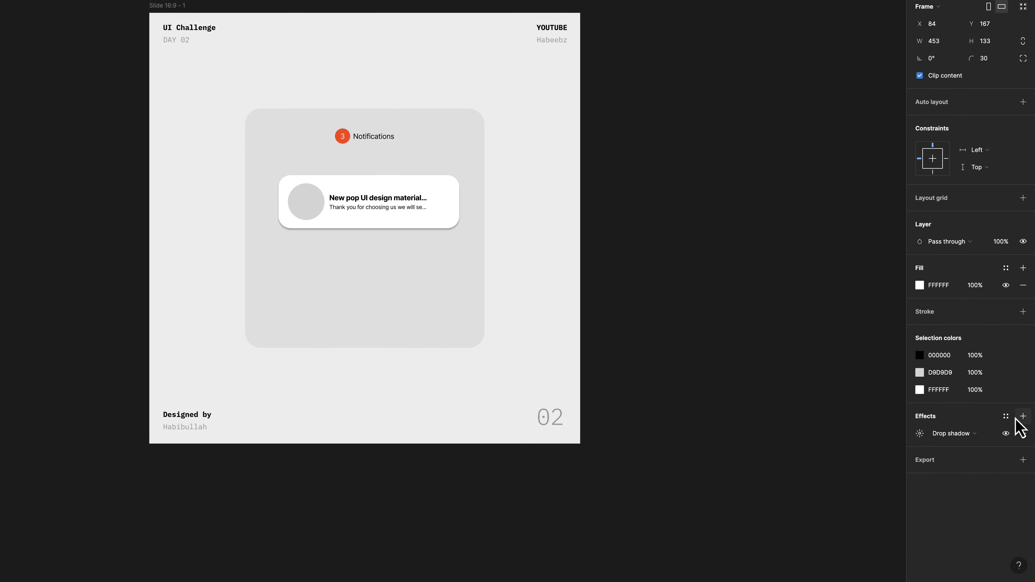
{"action": "left_click", "coordinate": [919, 434]}
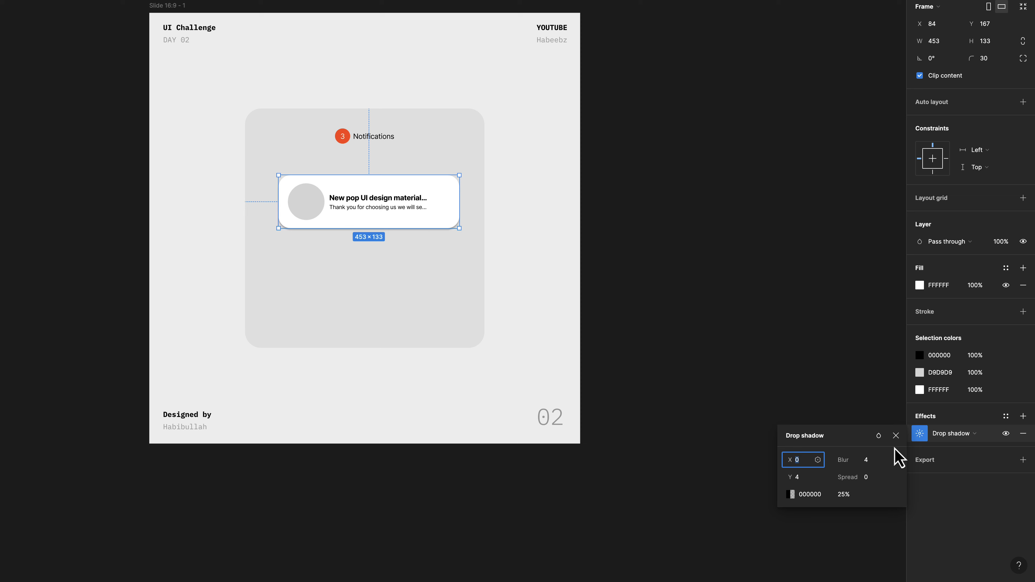
{"action": "left_click", "coordinate": [872, 461]}
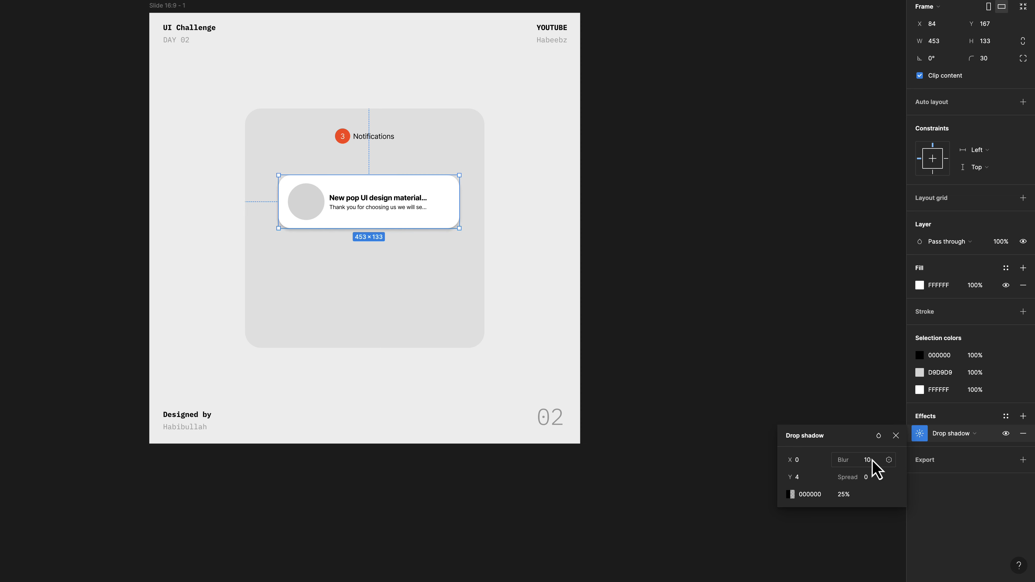
{"action": "left_click", "coordinate": [844, 495]}
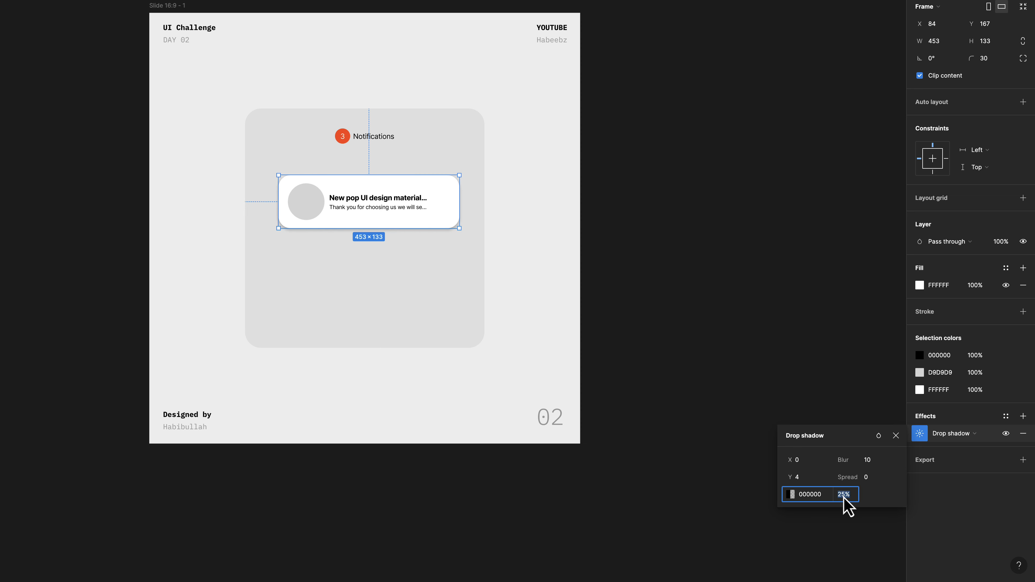
{"action": "type", "text": "10"}
{"action": "key", "text": "Return"}
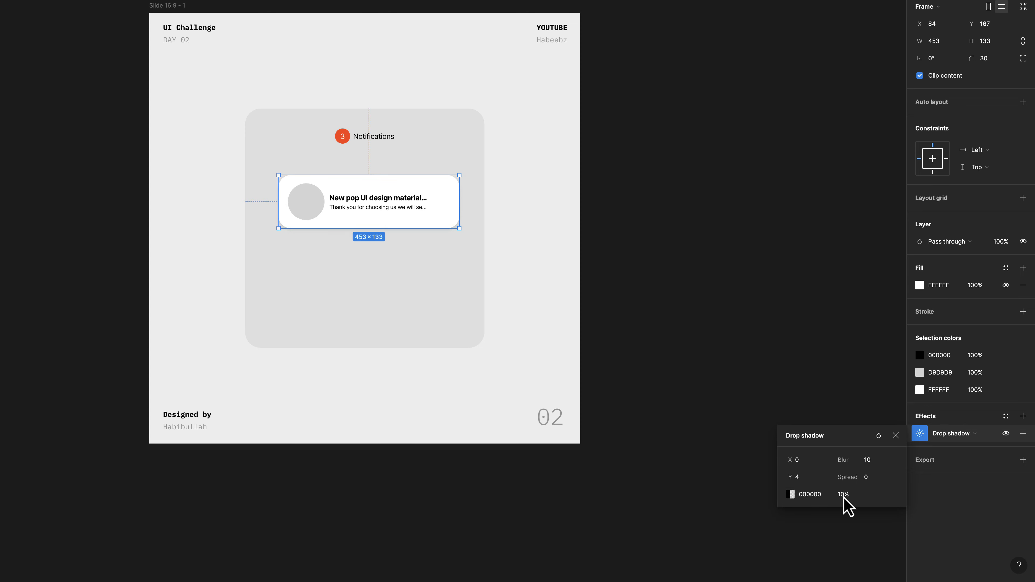
{"action": "left_click", "coordinate": [677, 349]}
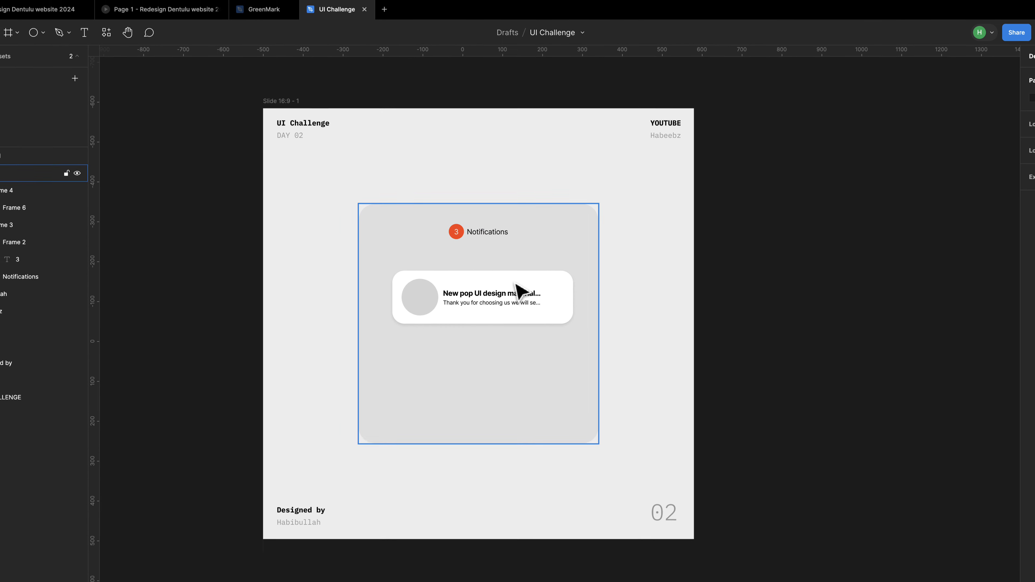
- Duplicate the white notification card straight down so that a single copy overlaps it slightly lower
{"action": "left_click", "coordinate": [404, 192]}
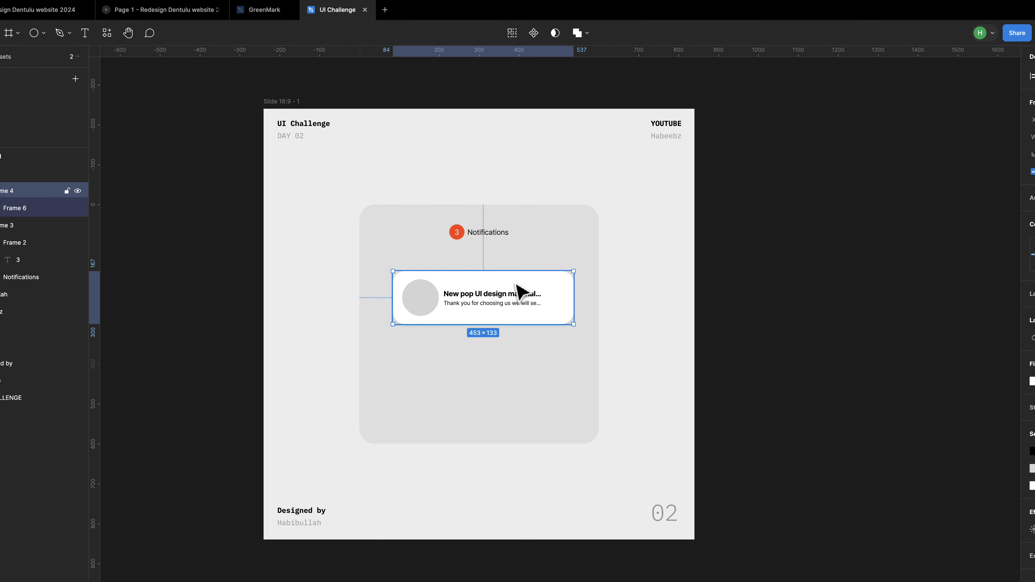
{"action": "left_click_drag", "start_coordinate": [529, 291], "coordinate": [546, 317]}
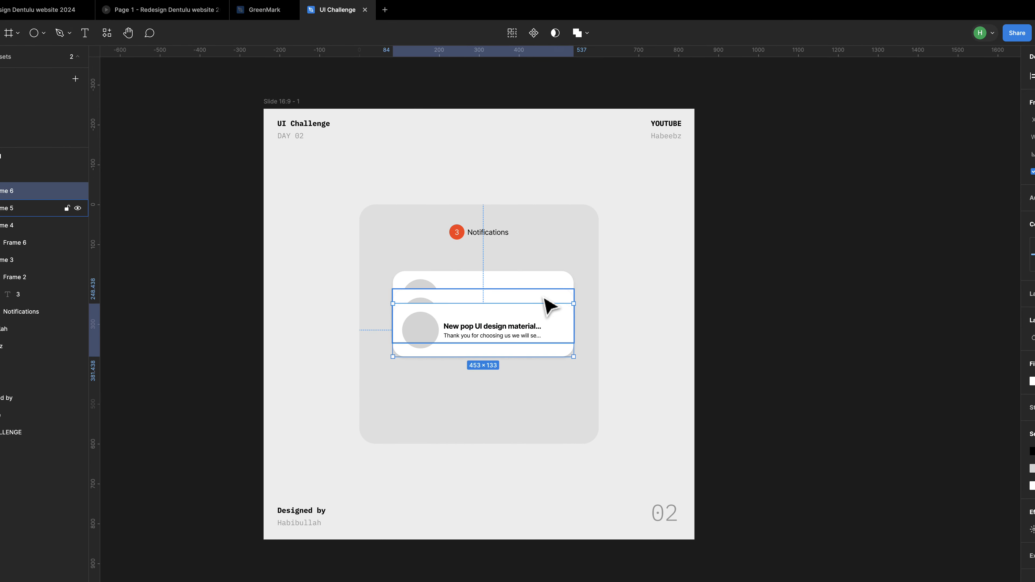
{"action": "left_click", "coordinate": [545, 301]}
{"action": "right_click", "coordinate": [543, 299]}
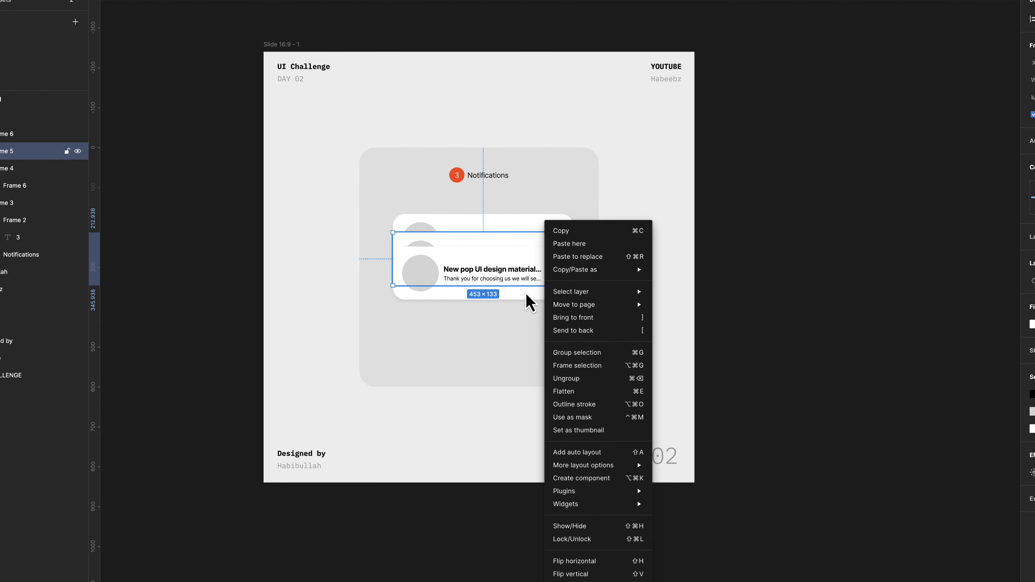
{"action": "left_click", "coordinate": [527, 354]}
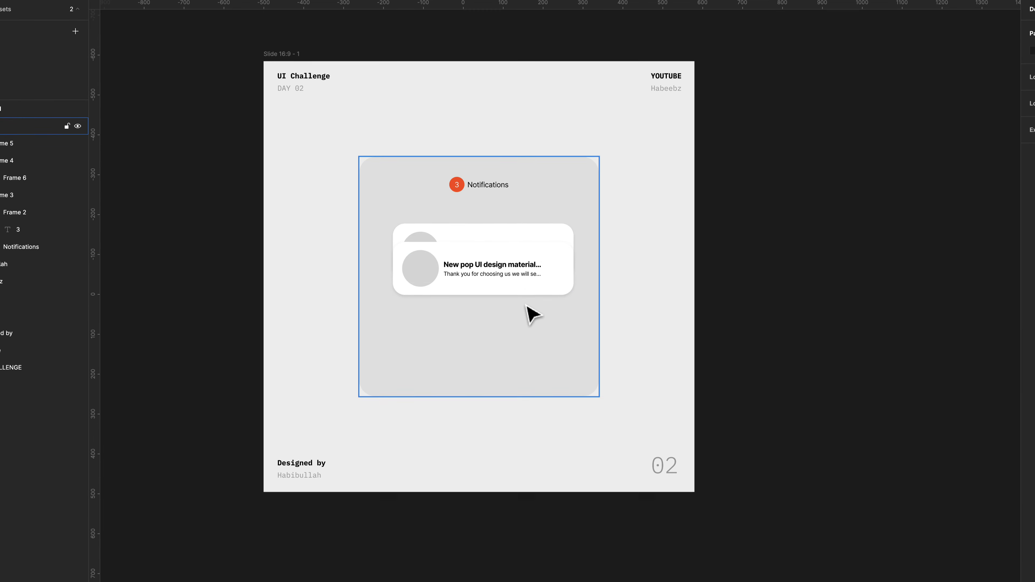
- Send the duplicate card behind the original and move it up to Y 202.5
{"action": "left_click", "coordinate": [543, 269]}
{"action": "right_click", "coordinate": [536, 264]}
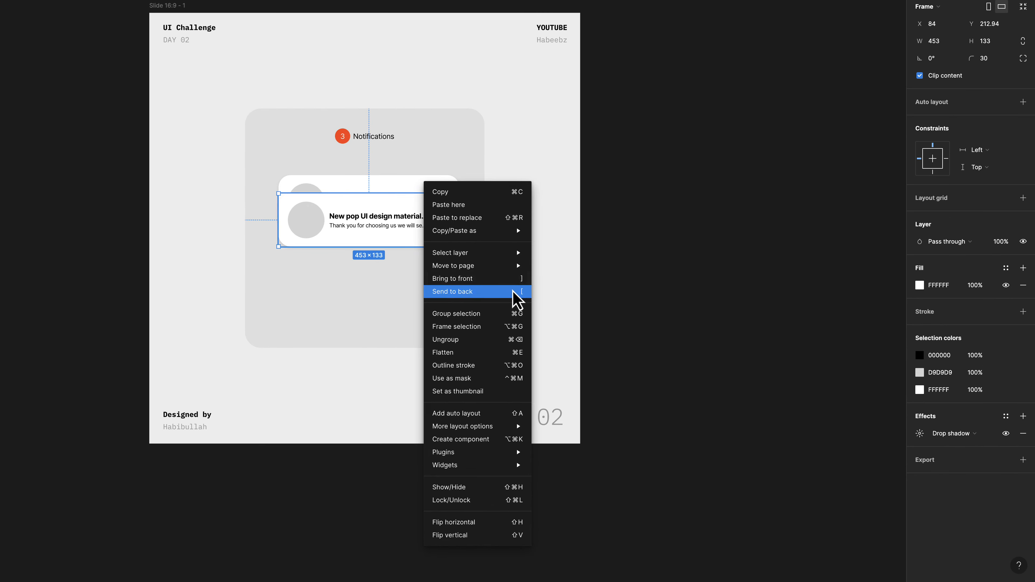
{"action": "left_click", "coordinate": [556, 314]}
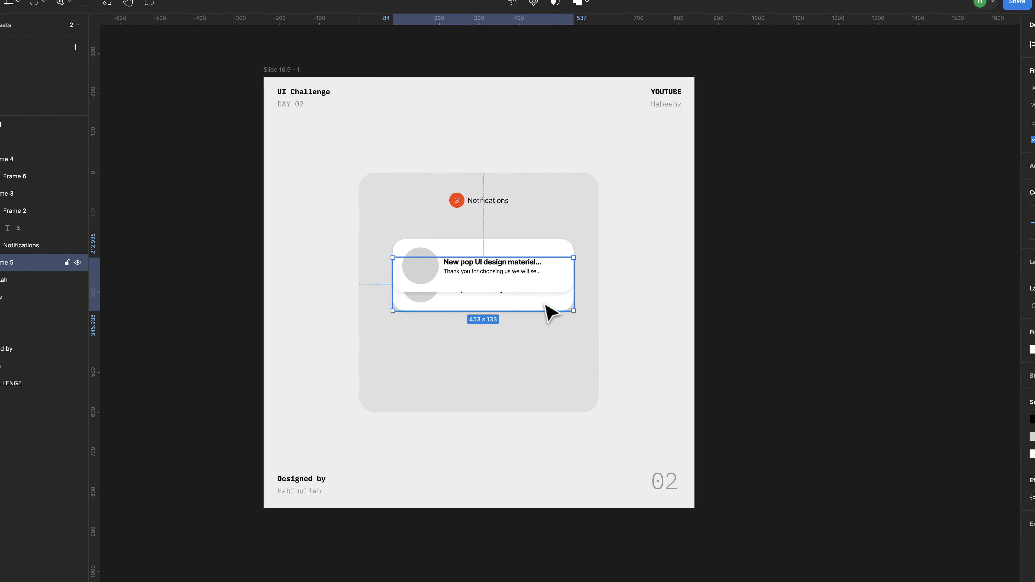
{"action": "left_click_drag", "start_coordinate": [546, 305], "coordinate": [546, 300]}
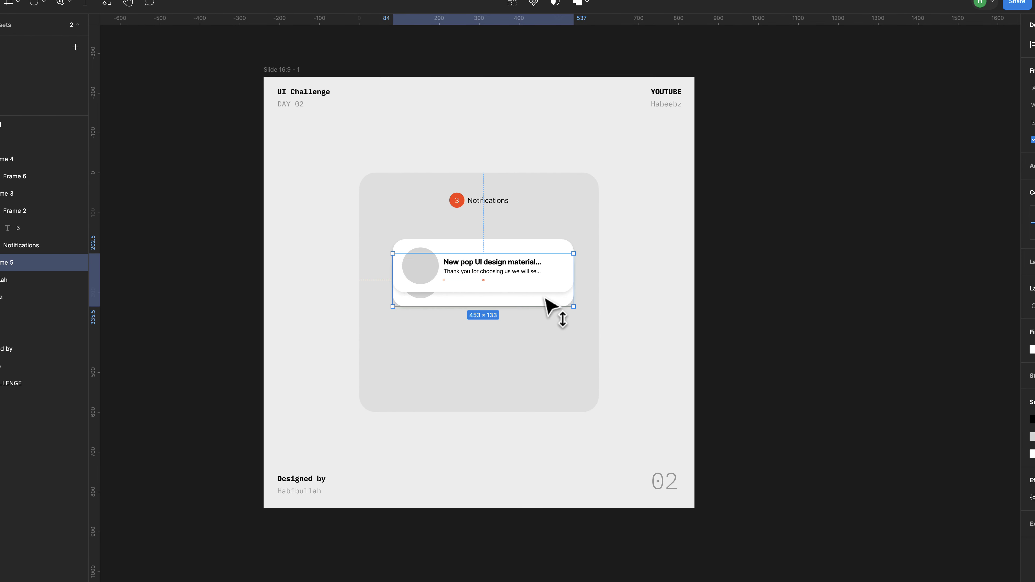
- Duplicate the rear card about 31 px further down and send the new copy to the back
{"action": "right_click", "coordinate": [543, 302]}
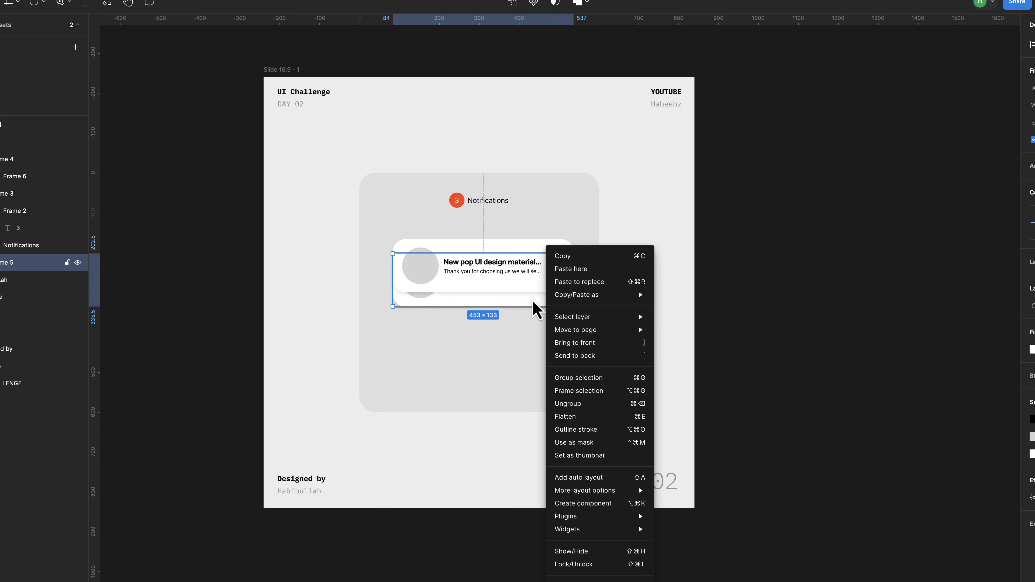
{"action": "left_click", "coordinate": [533, 301]}
{"action": "left_click_drag", "start_coordinate": [526, 304], "coordinate": [527, 316]}
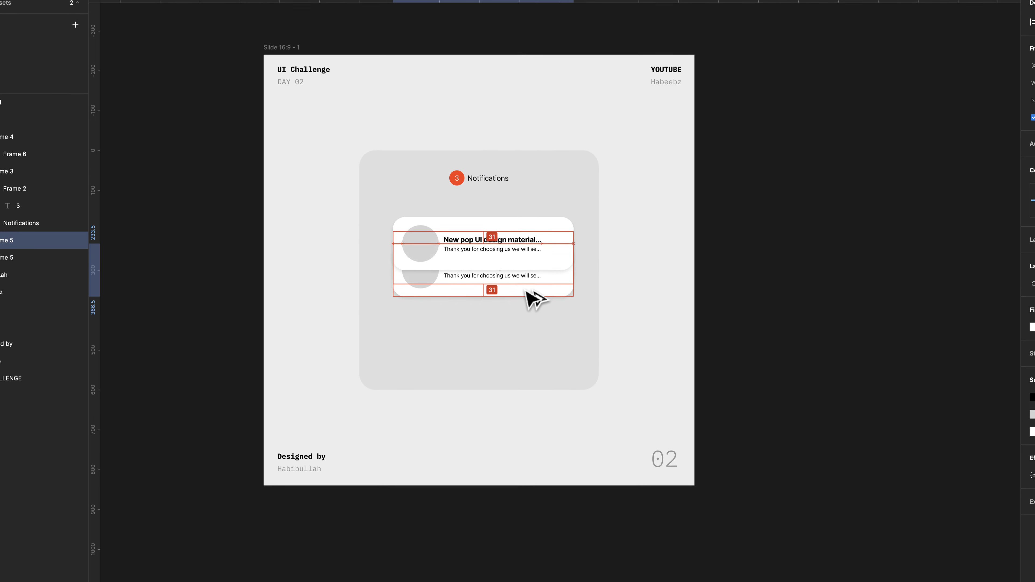
{"action": "right_click", "coordinate": [527, 315]}
{"action": "left_click", "coordinate": [589, 319]}
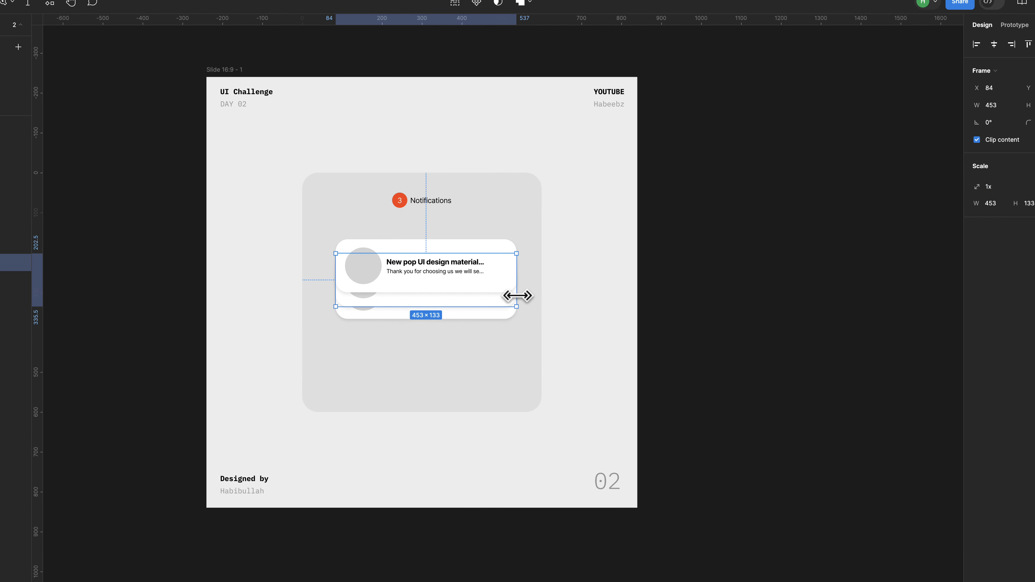
- Scale the middle card to about 421 px wide and the rearmost card to about 394 px wide, both around their centres
{"action": "left_click_drag", "start_coordinate": [516, 296], "coordinate": [511, 296]}
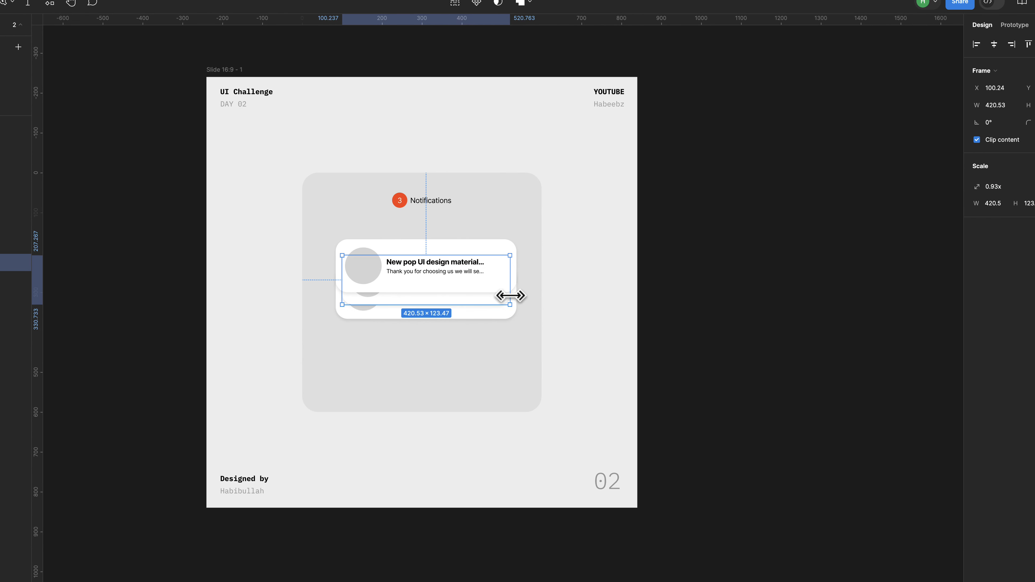
{"action": "left_click", "coordinate": [489, 314]}
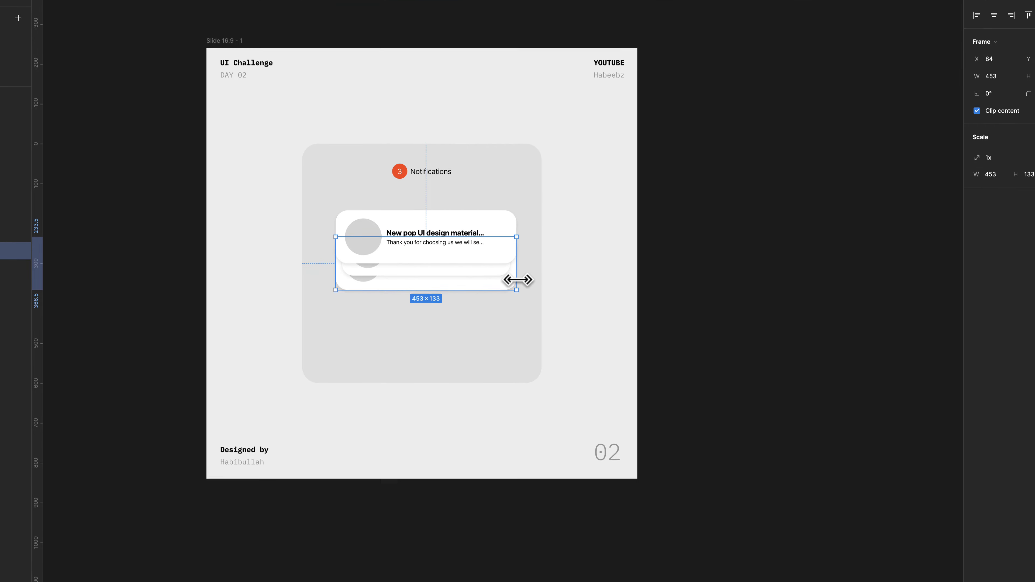
{"action": "left_click_drag", "start_coordinate": [517, 278], "coordinate": [506, 277]}
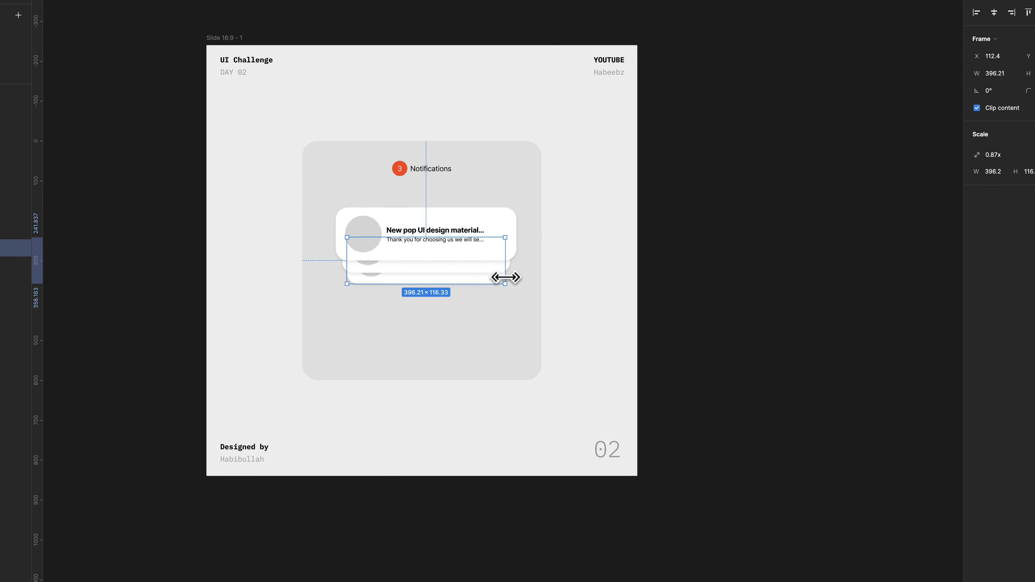
- Tighten the card stack by moving the middle card up to about Y 195 and the rearmost card to about Y 218
{"action": "left_click", "coordinate": [469, 269]}
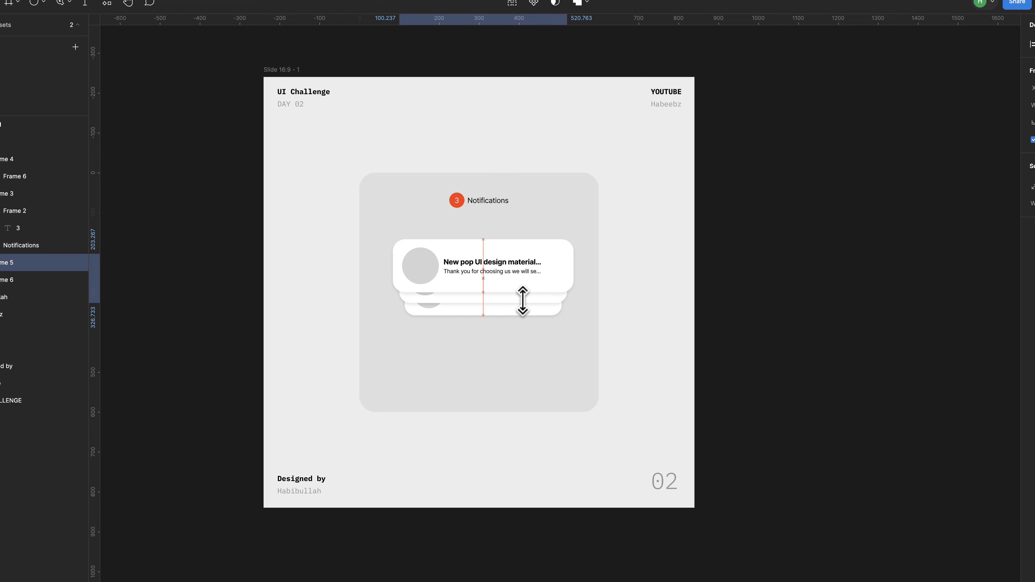
{"action": "left_click", "coordinate": [526, 313]}
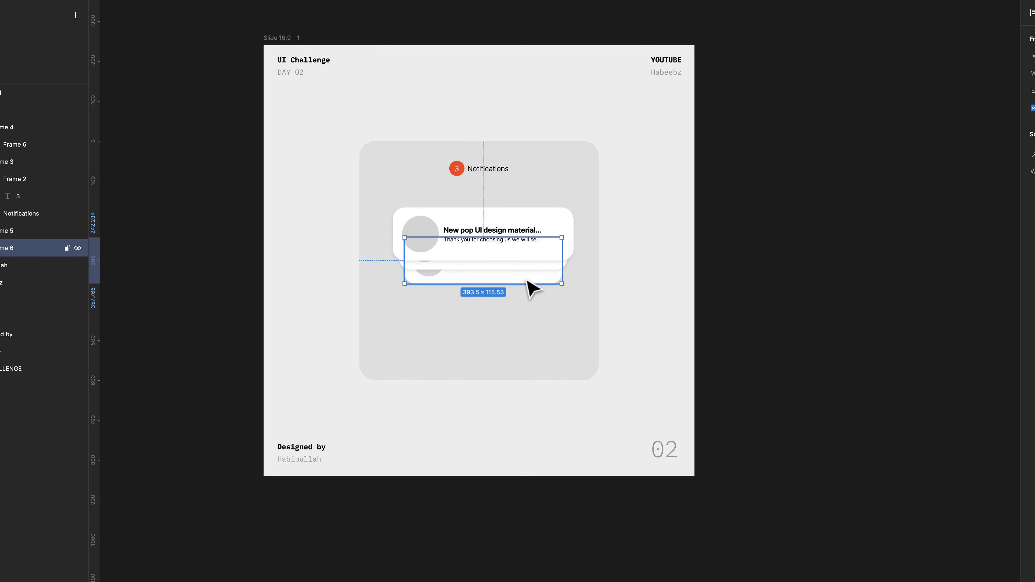
{"action": "left_click_drag", "start_coordinate": [527, 281], "coordinate": [524, 280]}
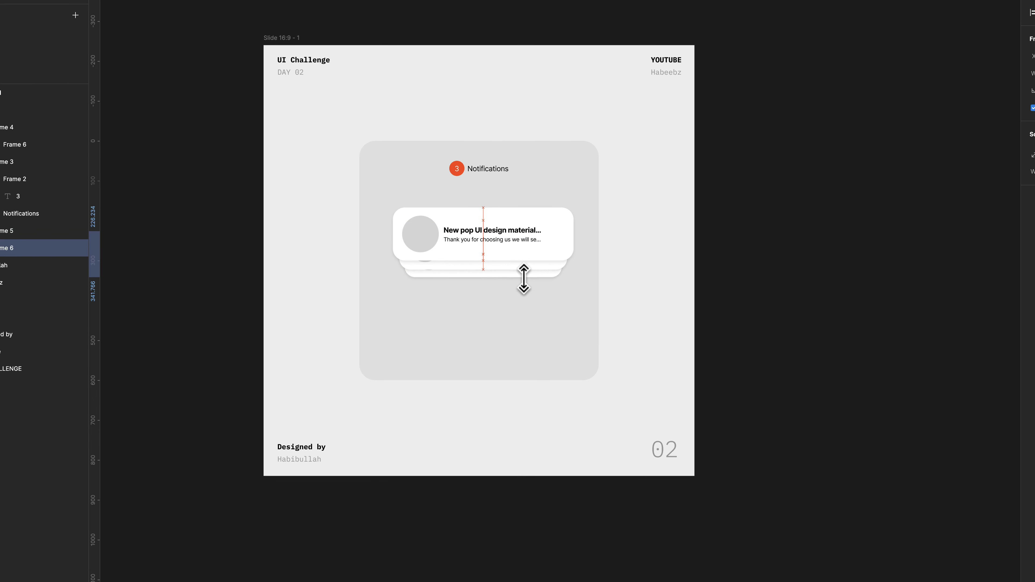
{"action": "left_click", "coordinate": [502, 270]}
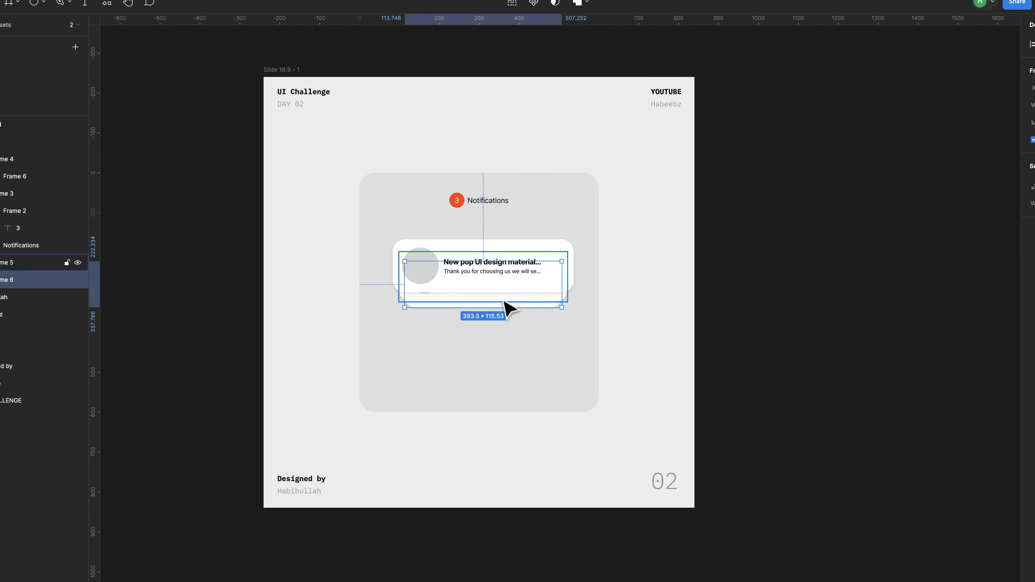
{"action": "left_click_drag", "start_coordinate": [501, 299], "coordinate": [501, 297]}
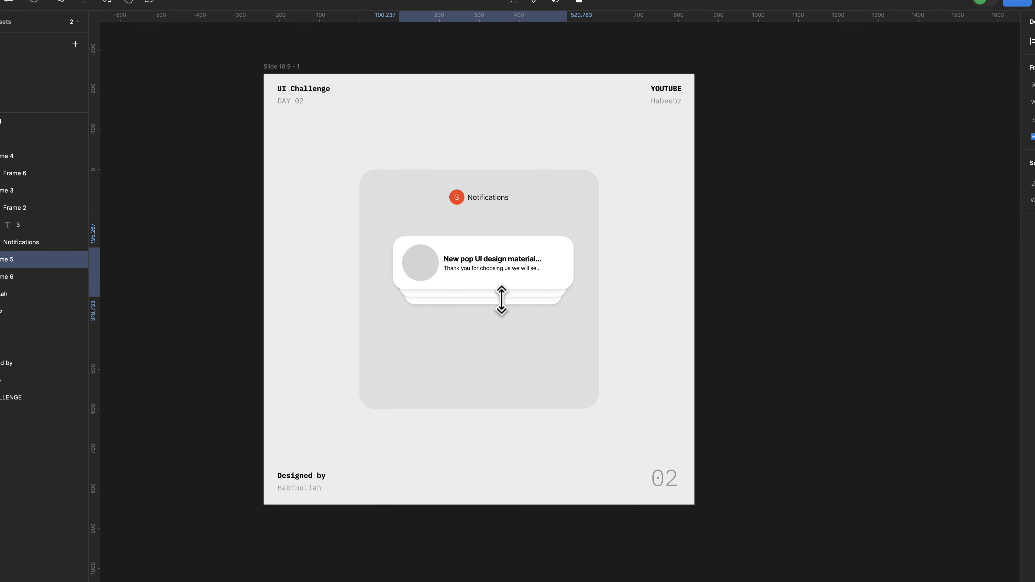
{"action": "left_click", "coordinate": [501, 304]}
{"action": "left_click_drag", "start_coordinate": [502, 276], "coordinate": [503, 275]}
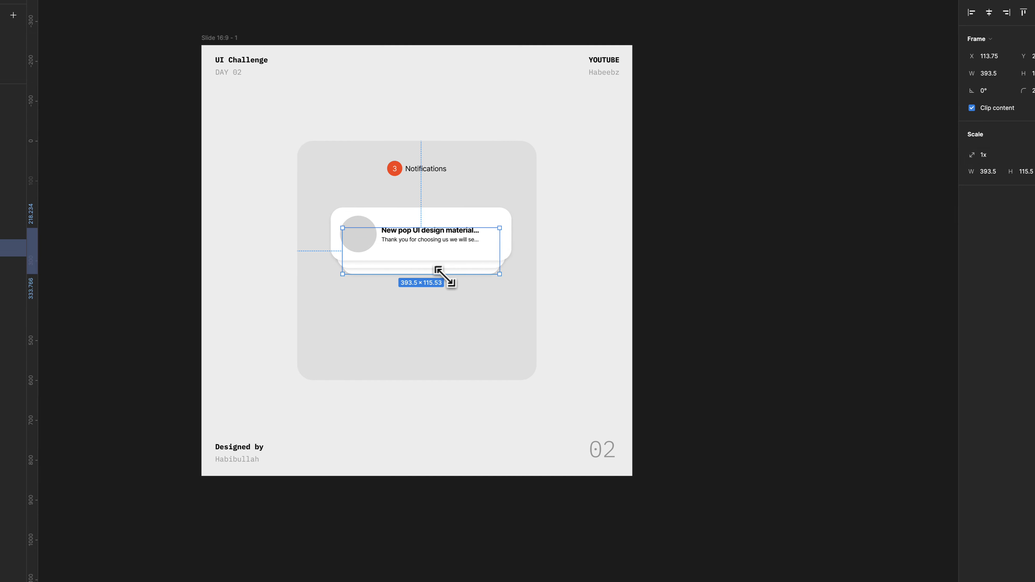
{"action": "left_click", "coordinate": [635, 278]}
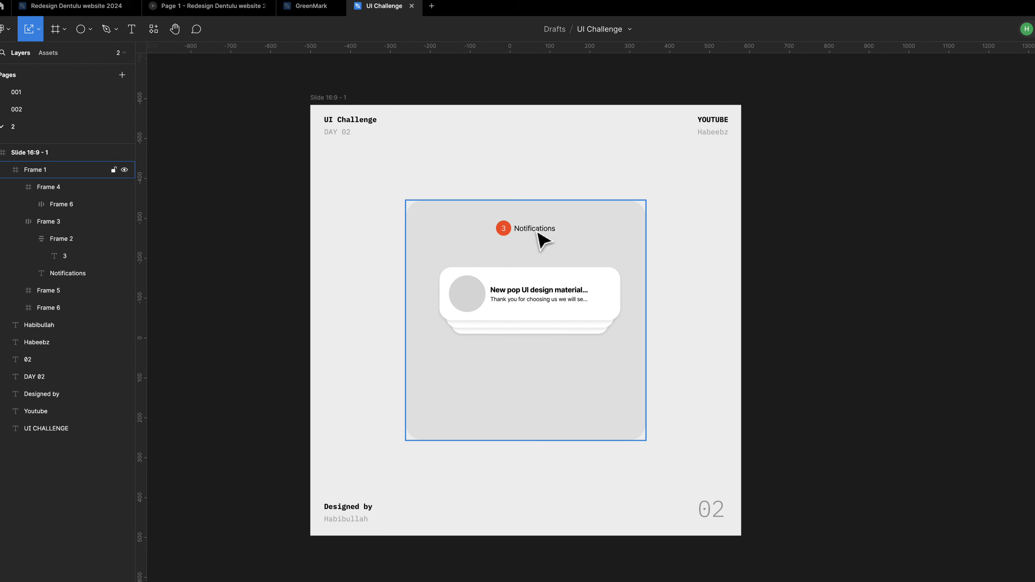
- Copy the Notifications label onto the slide beside the gray card and change its text to "Mark as read"
{"action": "double_click", "coordinate": [375, 172]}
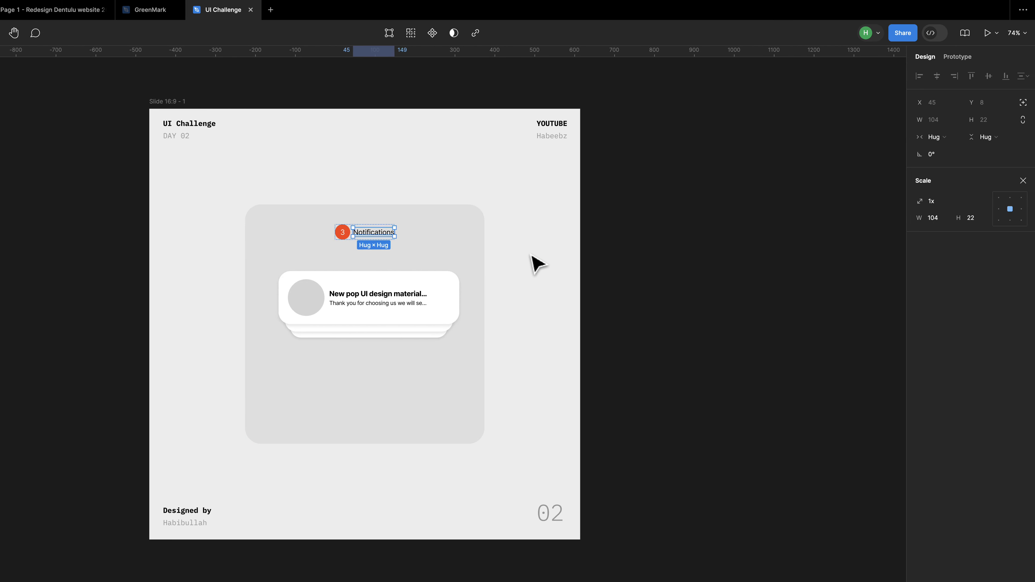
{"action": "left_click", "coordinate": [708, 263]}
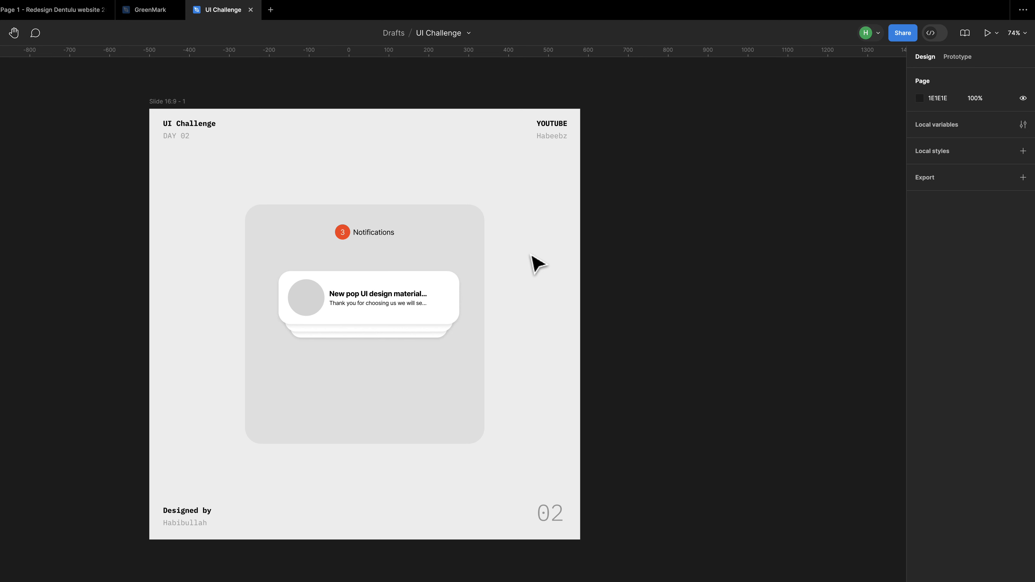
{"action": "left_click", "coordinate": [519, 224]}
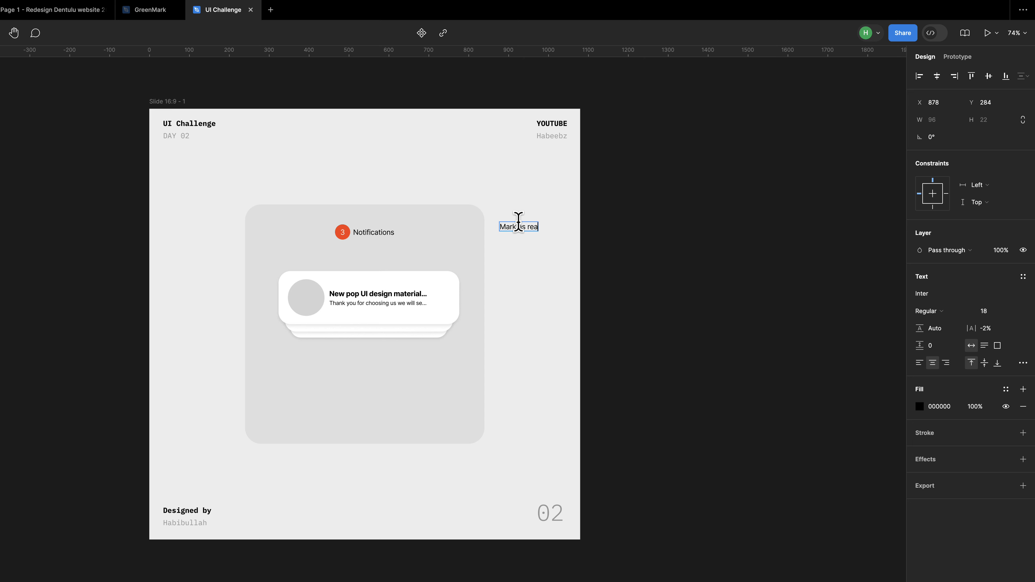
{"action": "key", "text": "Escape"}
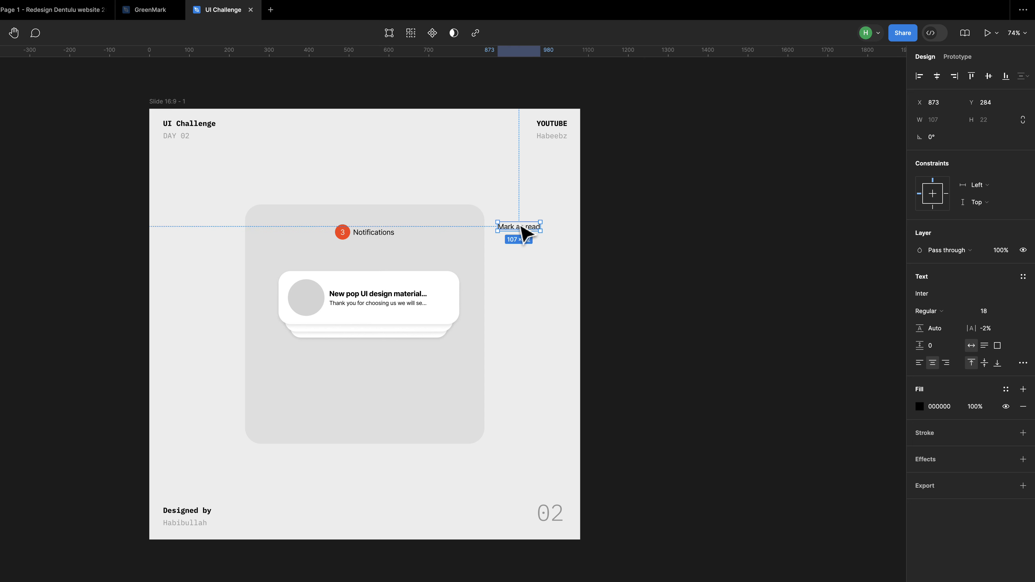
- Turn the "Mark as read" label beside the gray card into a component and add a second variant
{"action": "left_click_drag", "start_coordinate": [518, 232], "coordinate": [523, 233]}
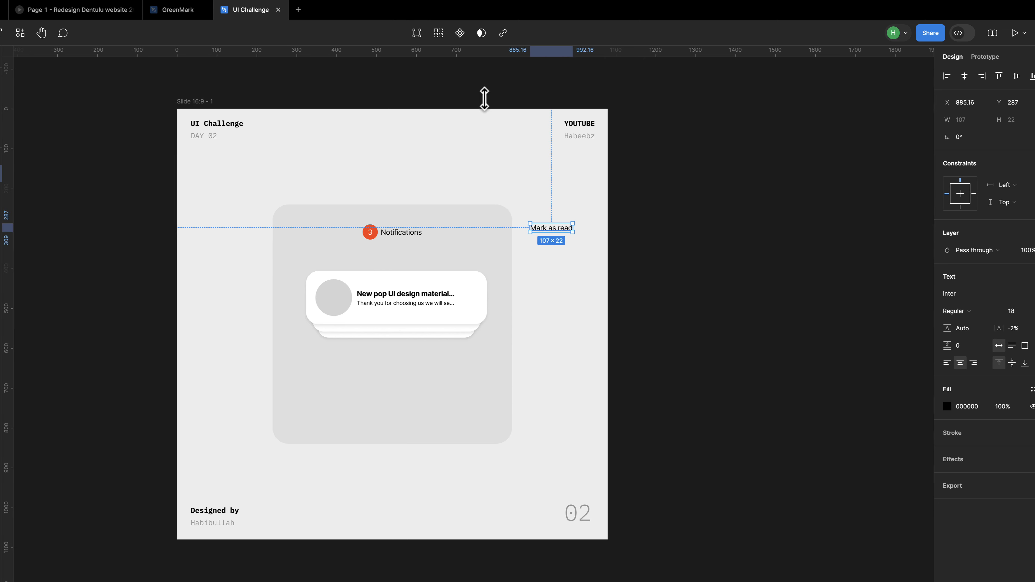
{"action": "left_click", "coordinate": [538, 38]}
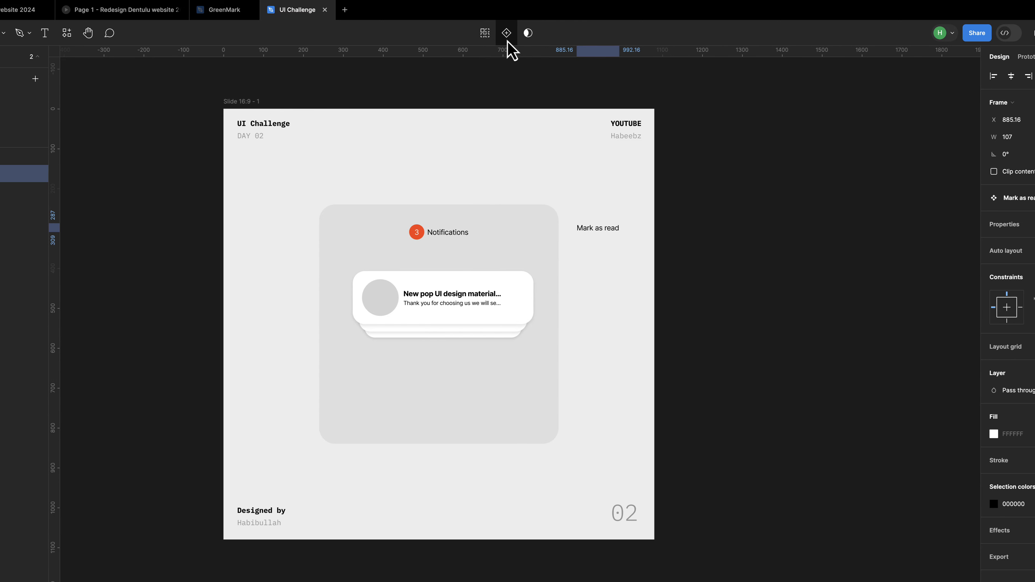
{"action": "left_click", "coordinate": [490, 40]}
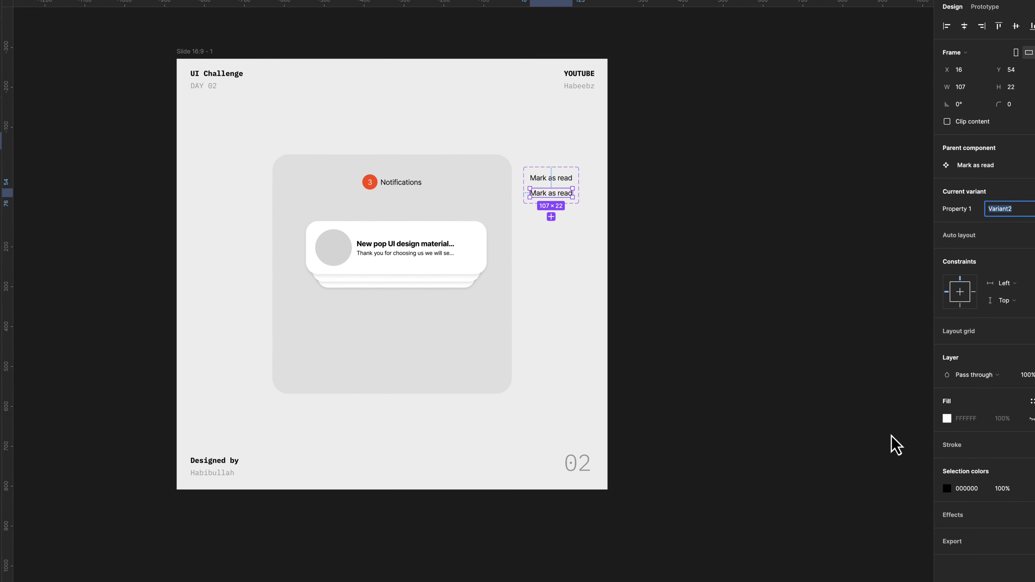
- Recolor the text of the second "Mark as read" variant to purple 9747FF
{"action": "left_click", "coordinate": [920, 445]}
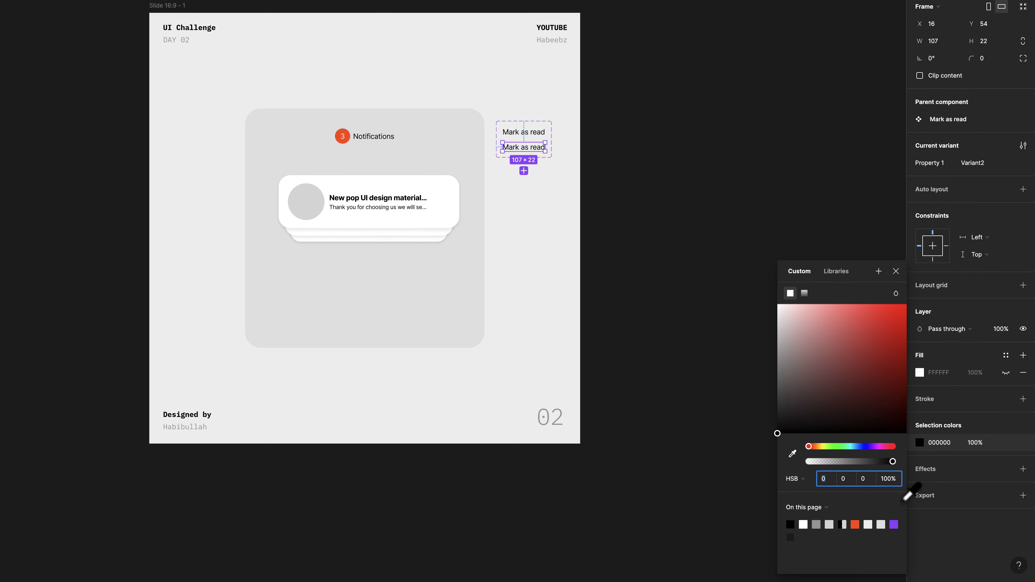
{"action": "left_click", "coordinate": [894, 525]}
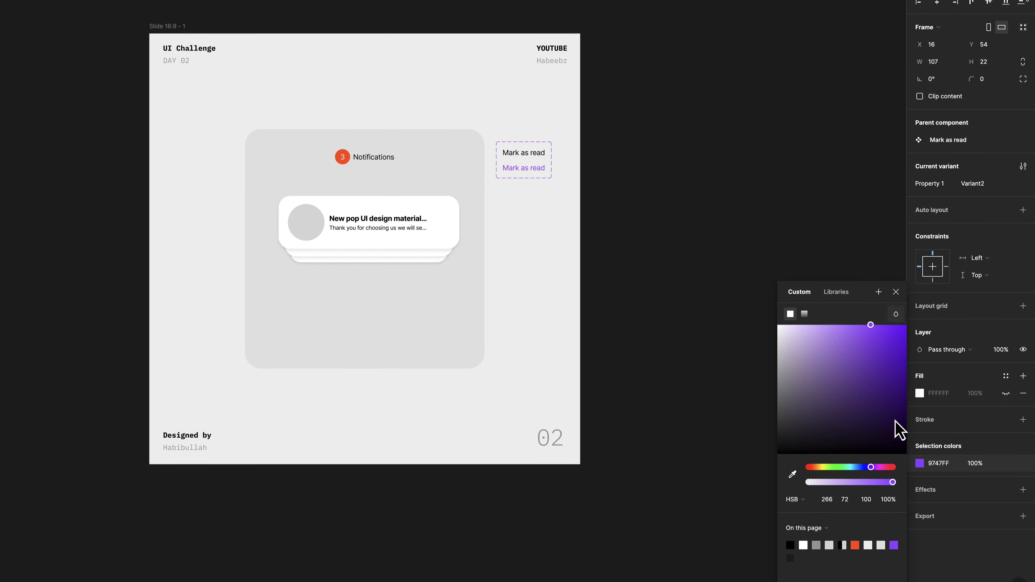
{"action": "left_click", "coordinate": [895, 304]}
- Add an on-click interaction to the default "Mark as read" variant that changes it to Variant2 instantly
{"action": "left_click", "coordinate": [542, 165]}
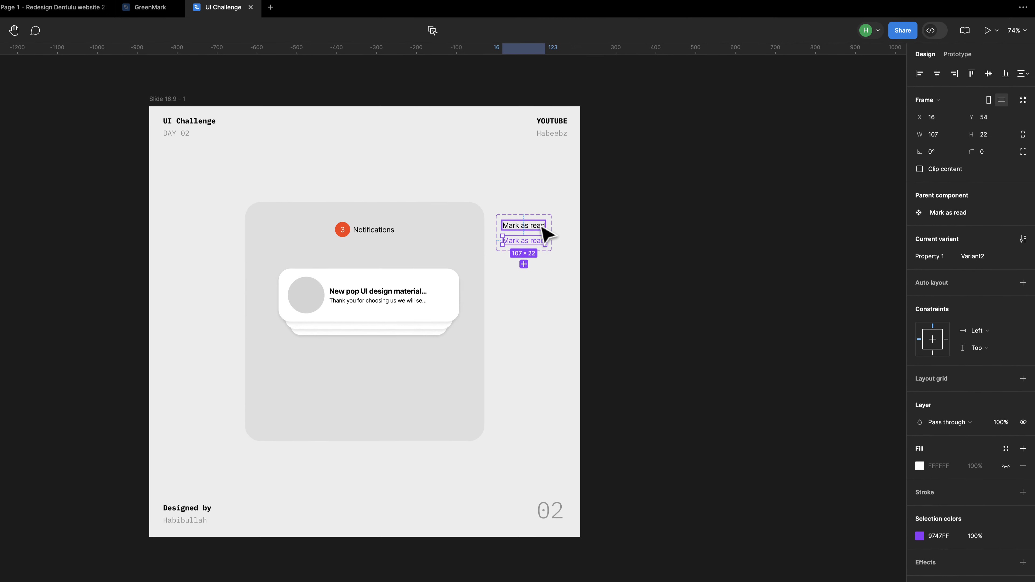
{"action": "left_click", "coordinate": [964, 59]}
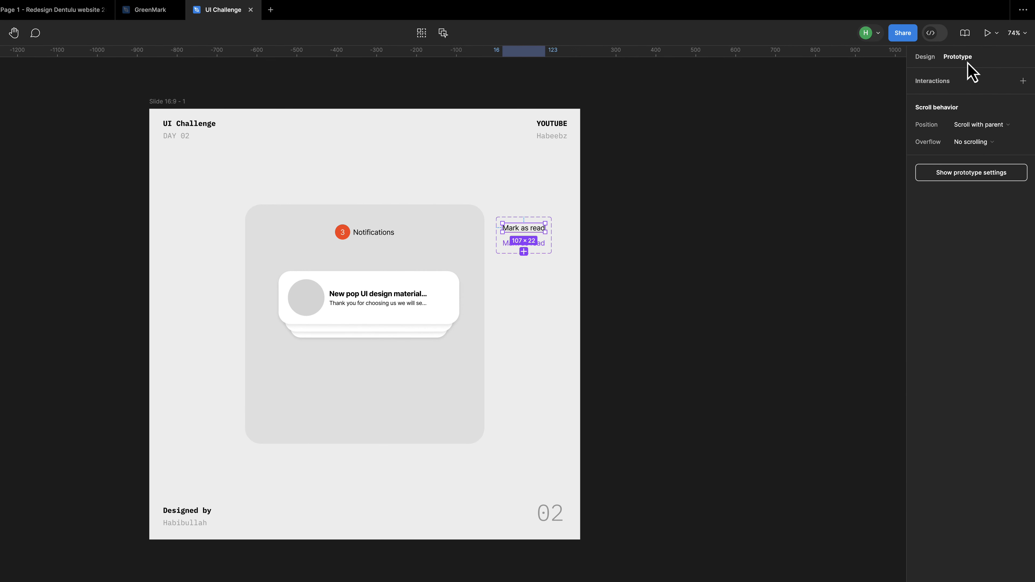
{"action": "left_click", "coordinate": [1023, 81]}
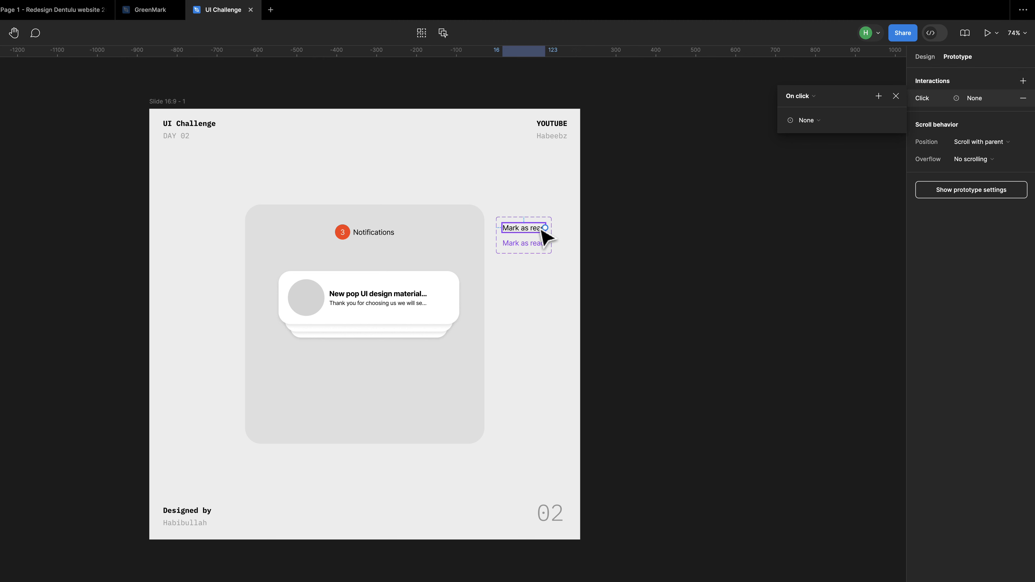
{"action": "left_click_drag", "start_coordinate": [545, 227], "coordinate": [544, 246]}
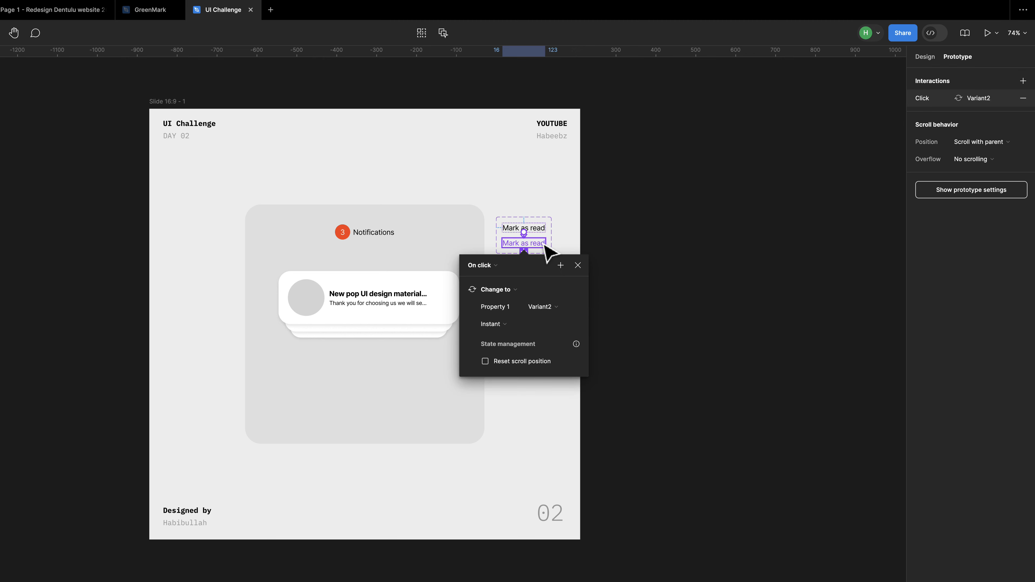
{"action": "left_click", "coordinate": [578, 265]}
{"action": "key", "text": "Escape"}
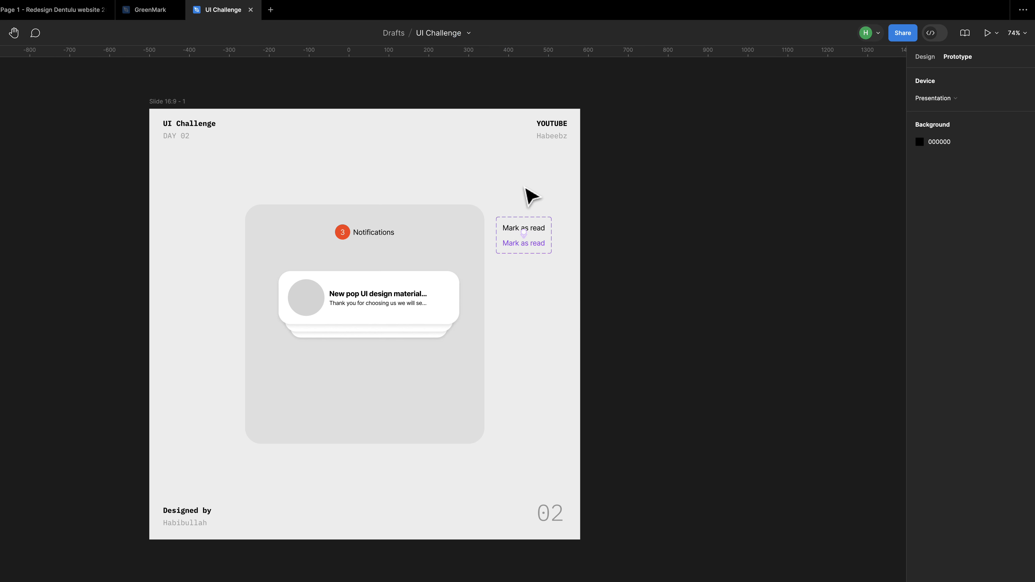
- Place a default "Mark as read" instance at Y 525, centred horizontally on the gray card, and move the component set off the slide
{"action": "left_click", "coordinate": [539, 229]}
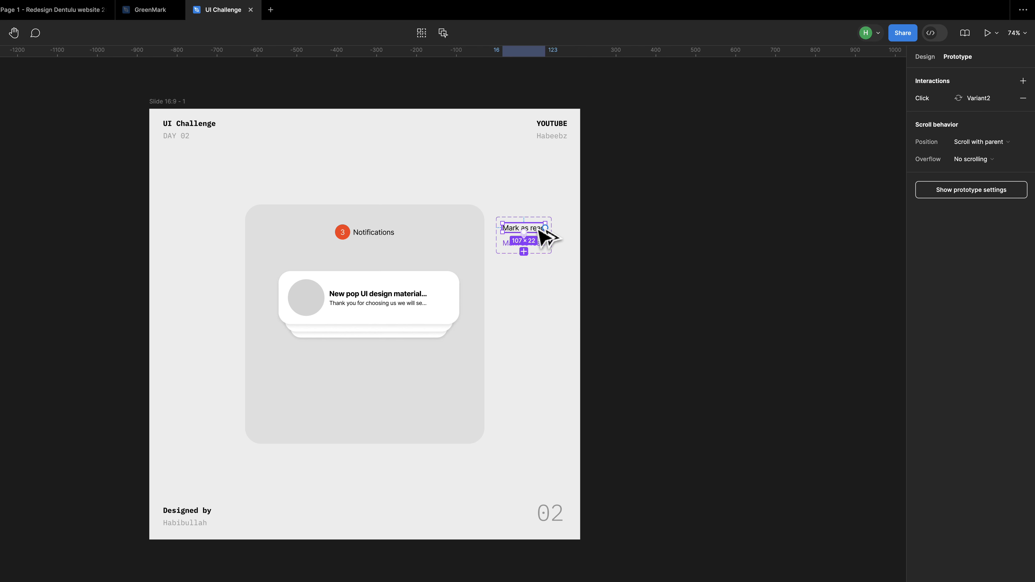
{"action": "left_click_drag", "start_coordinate": [546, 237], "coordinate": [379, 428]}
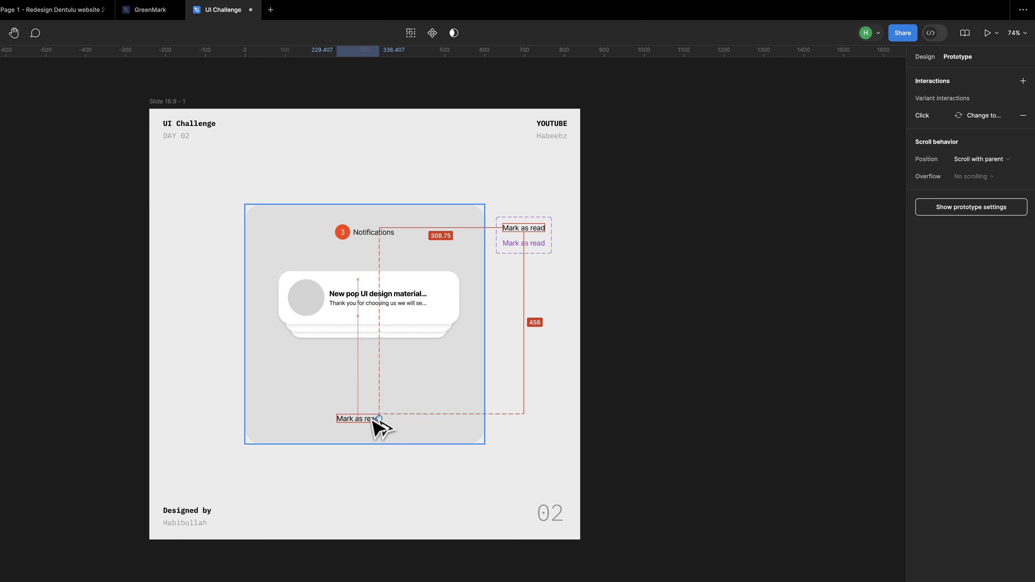
{"action": "left_click", "coordinate": [925, 57]}
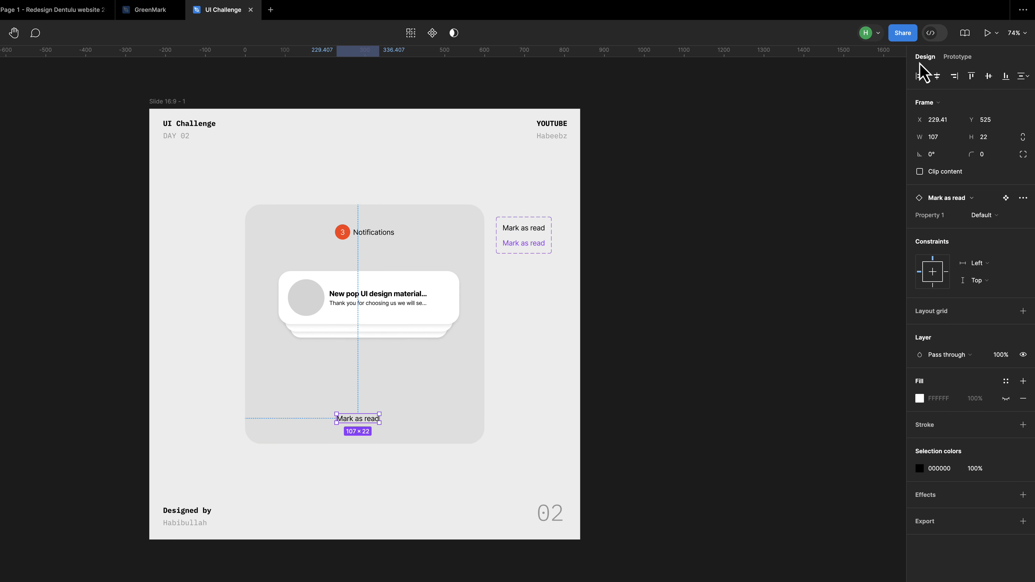
{"action": "left_click", "coordinate": [936, 81]}
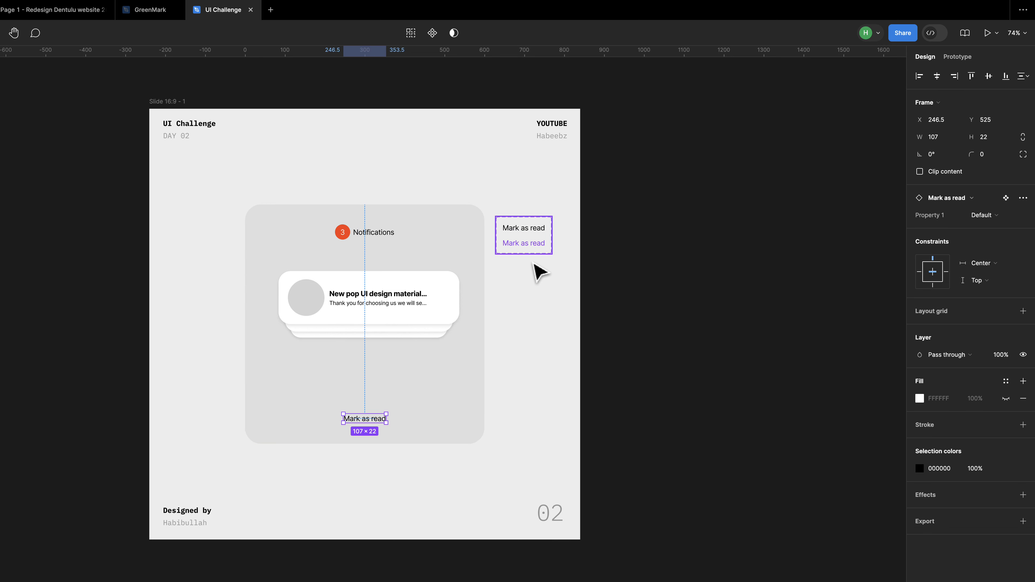
{"action": "left_click", "coordinate": [536, 252]}
{"action": "left_click_drag", "start_coordinate": [523, 238], "coordinate": [652, 238]}
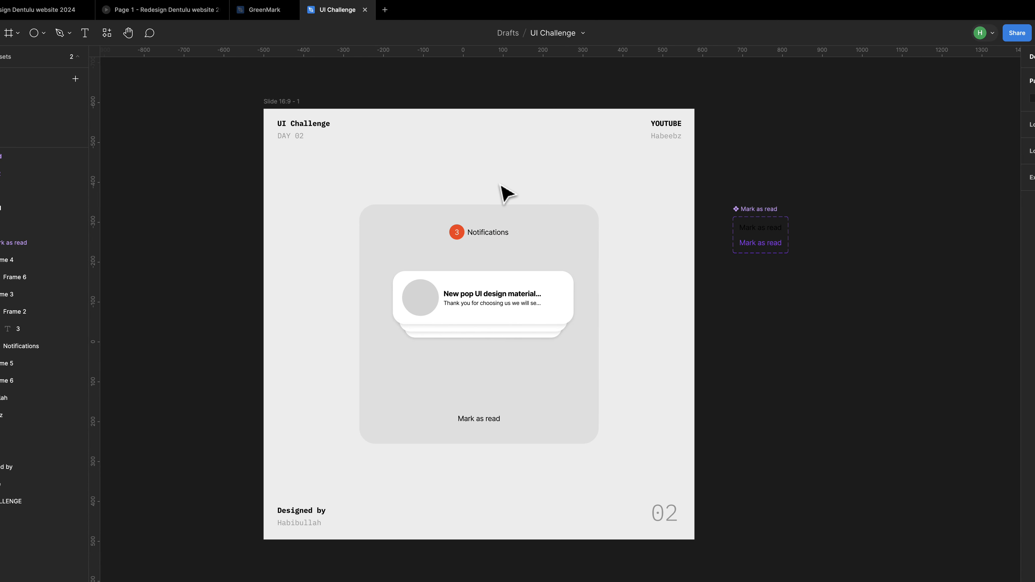
- Duplicate the whole gray notifications card onto the empty canvas beside the slide, below the "Mark as read" component set
{"action": "left_click_drag", "start_coordinate": [306, 187], "coordinate": [498, 361]}
{"action": "left_click_drag", "start_coordinate": [579, 361], "coordinate": [656, 439]}
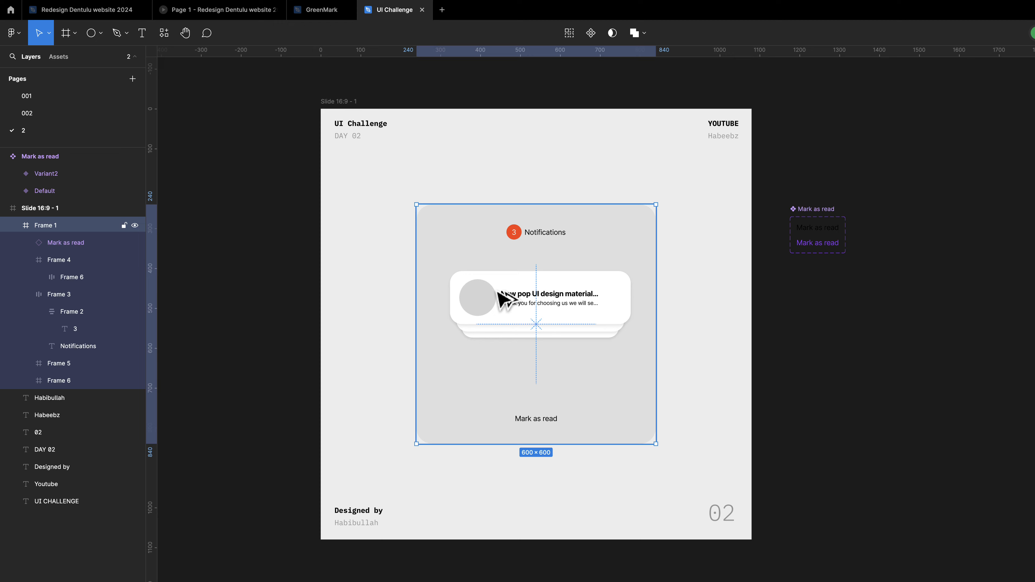
{"action": "left_click_drag", "start_coordinate": [499, 293], "coordinate": [882, 405]}
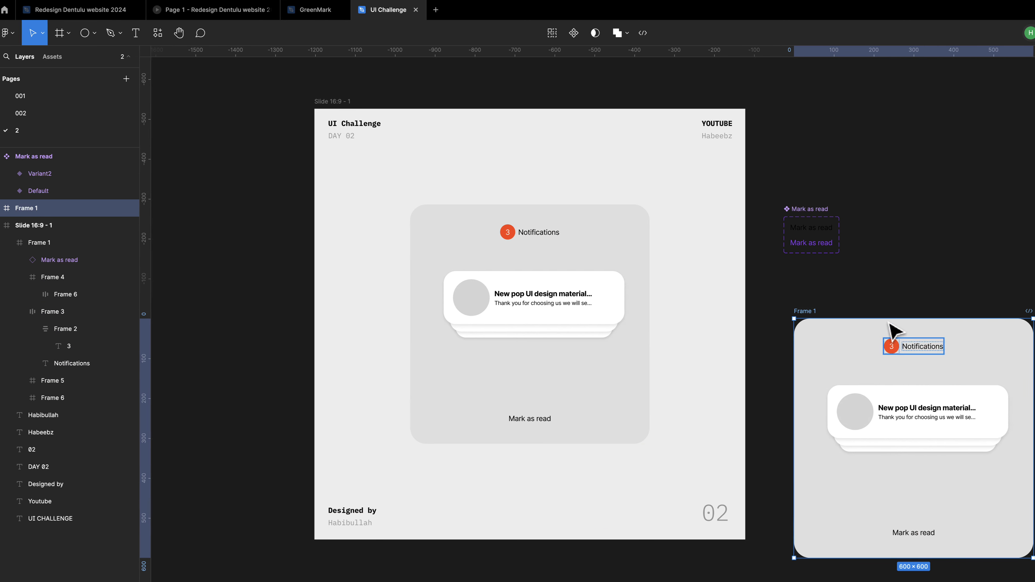
- Turn the duplicated notifications card into a component and add a second variant
{"action": "left_click", "coordinate": [896, 283]}
{"action": "left_click_drag", "start_coordinate": [893, 282], "coordinate": [629, 229]}
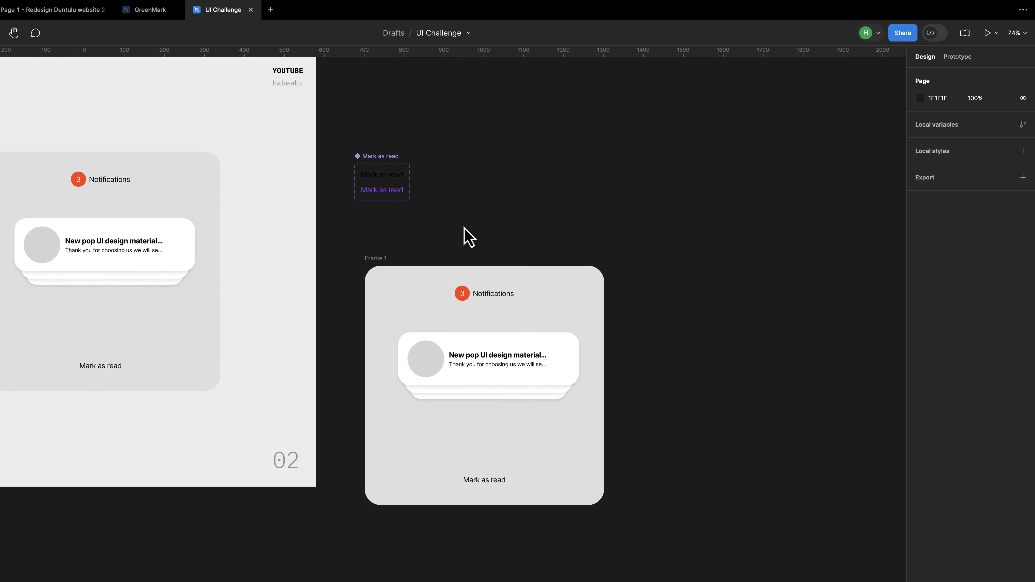
{"action": "left_click", "coordinate": [381, 259]}
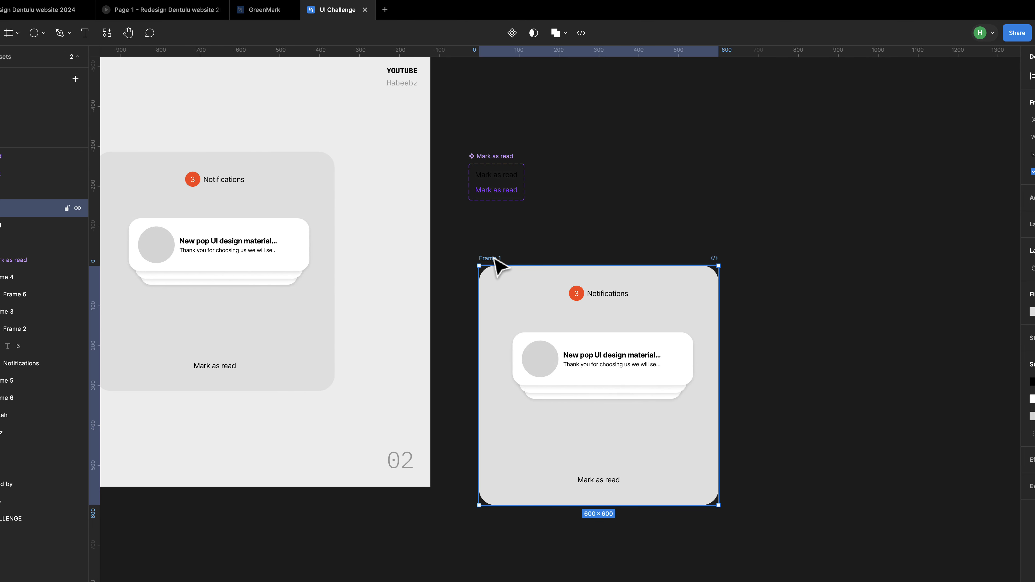
{"action": "left_click", "coordinate": [512, 33]}
{"action": "left_click", "coordinate": [513, 37]}
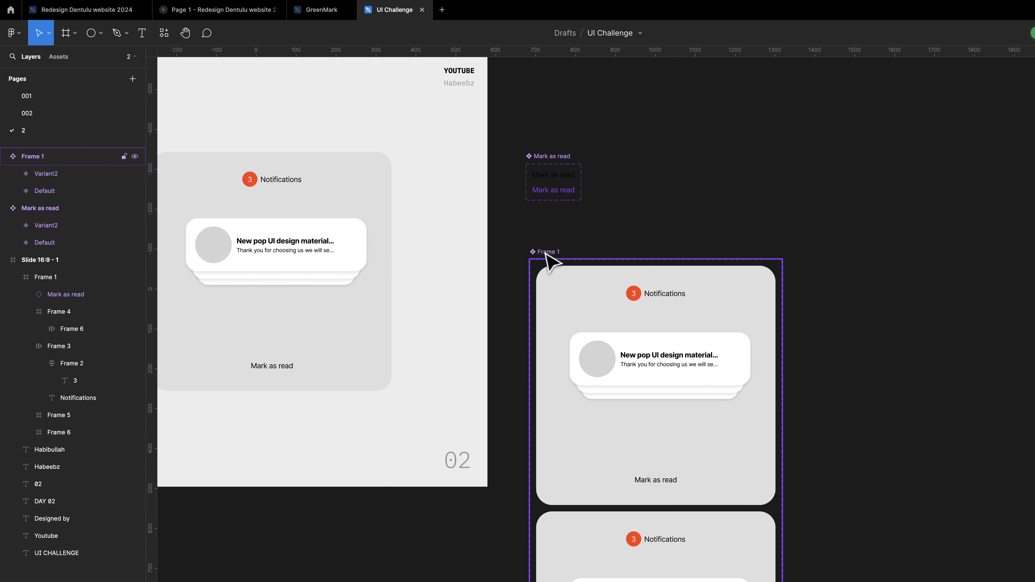
- Add a third and a fourth variant to the notifications card component
{"action": "left_click", "coordinate": [493, 250]}
{"action": "left_click", "coordinate": [579, 34]}
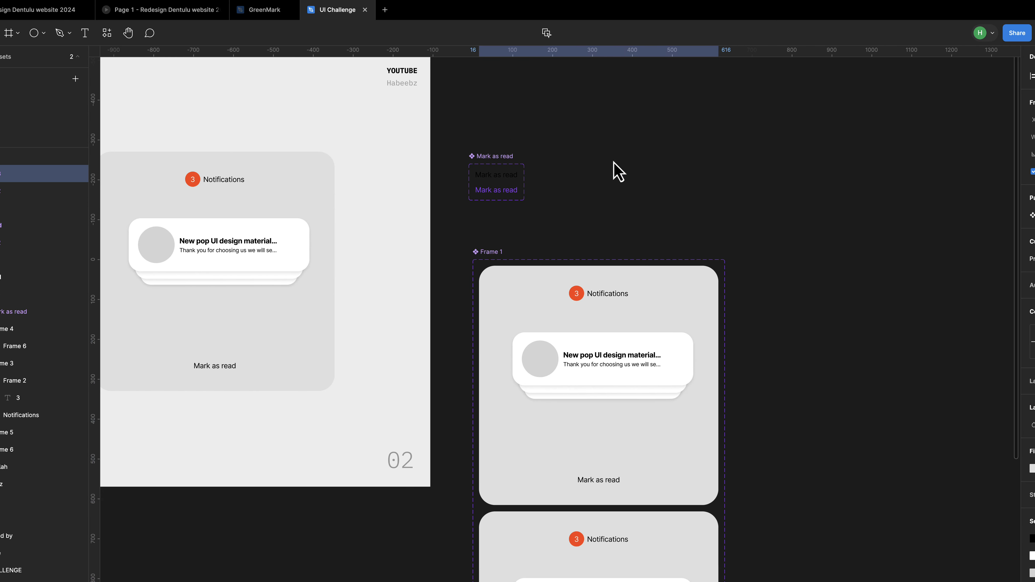
{"action": "scroll", "coordinate": [653, 215], "scroll_direction": "down", "scroll_amount": 10}
{"action": "scroll", "coordinate": [652, 215], "scroll_direction": "up", "scroll_amount": 14}
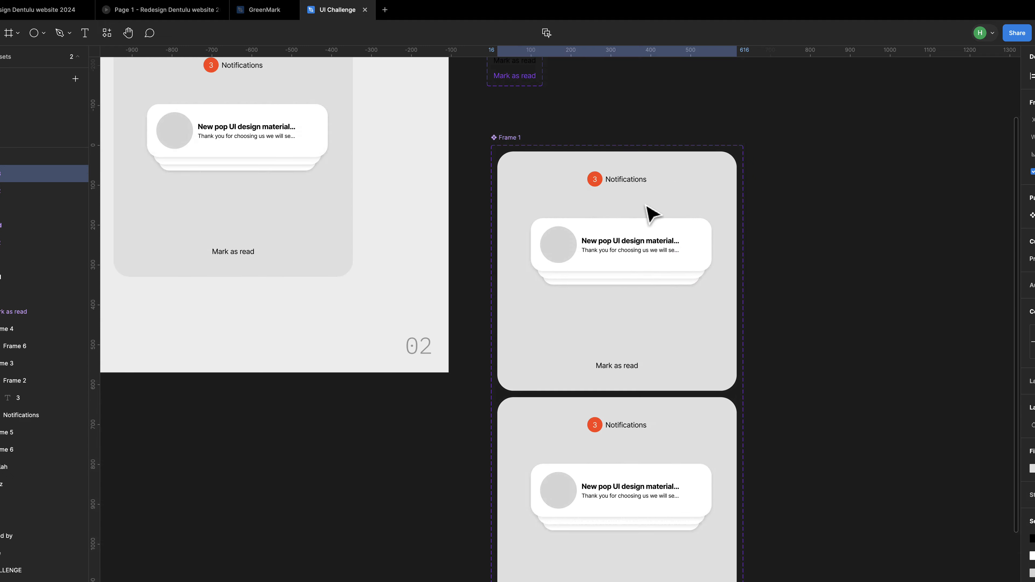
{"action": "left_click", "coordinate": [498, 343]}
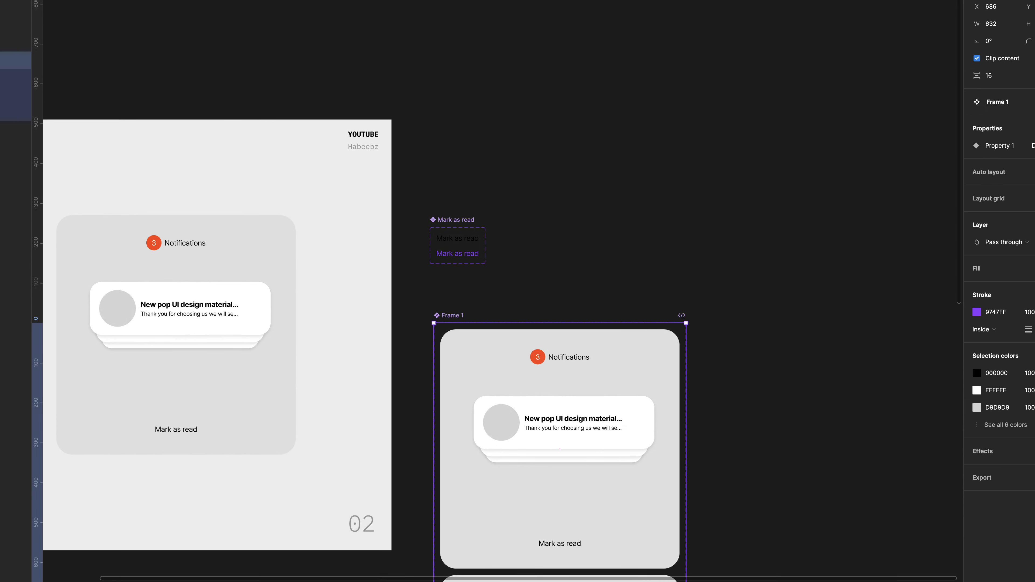
{"action": "left_click", "coordinate": [569, 202]}
- Change the badge number in the second card variant to 2
{"action": "scroll", "coordinate": [566, 200], "scroll_direction": "down", "scroll_amount": 5}
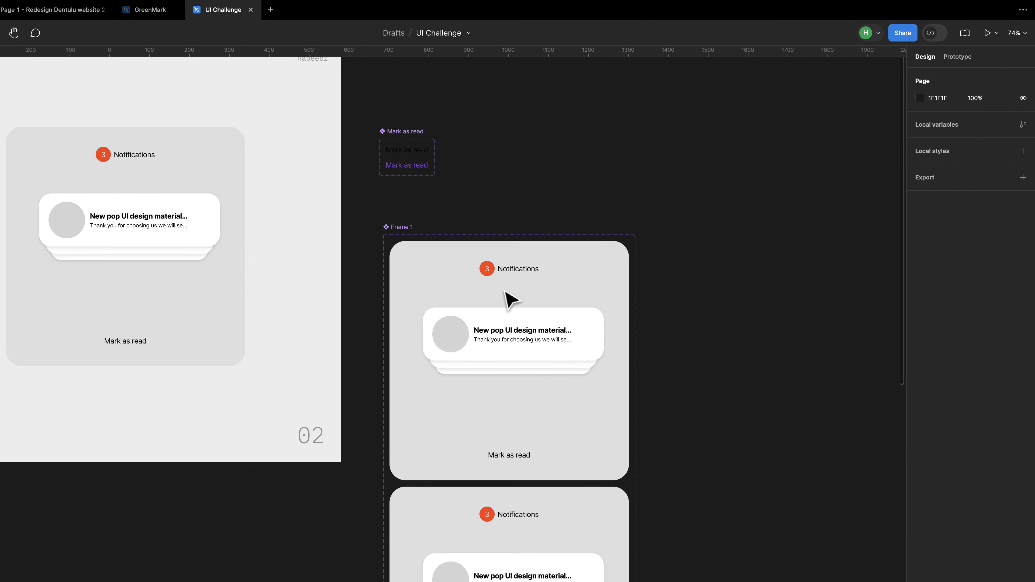
{"action": "scroll", "coordinate": [505, 291], "scroll_direction": "down", "scroll_amount": 7}
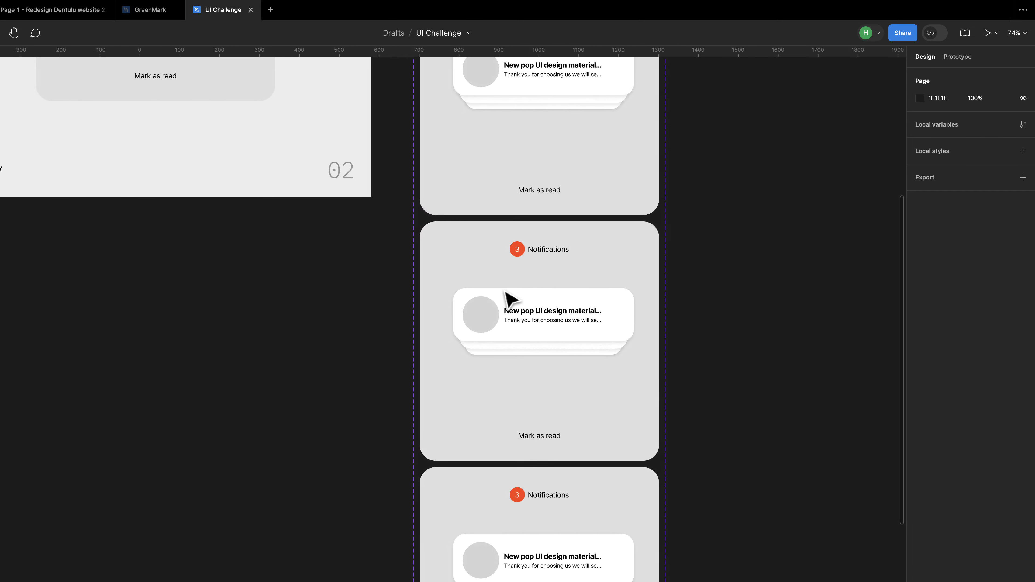
{"action": "scroll", "coordinate": [509, 300], "scroll_direction": "up", "scroll_amount": 8}
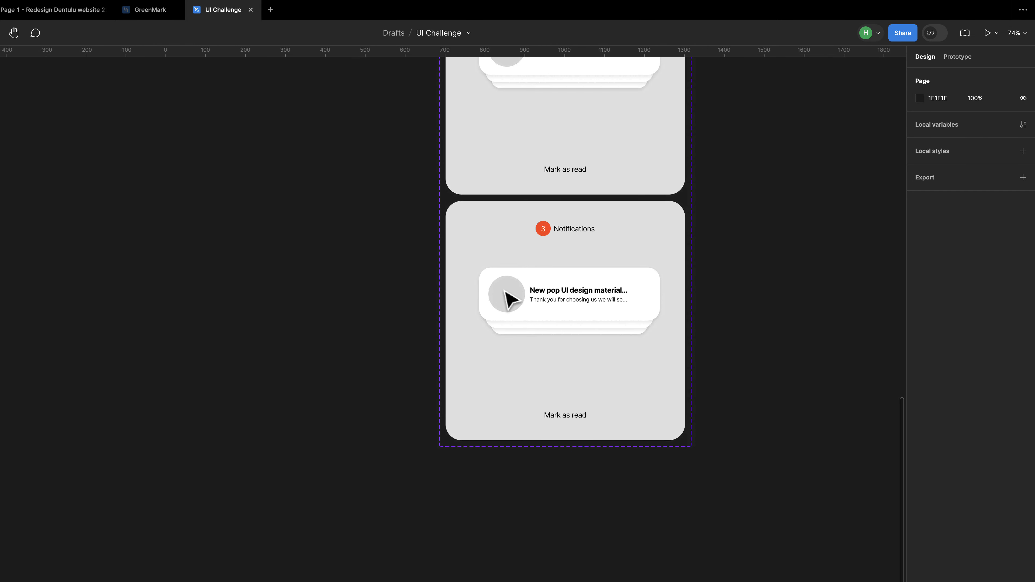
{"action": "scroll", "coordinate": [507, 300], "scroll_direction": "up", "scroll_amount": 3}
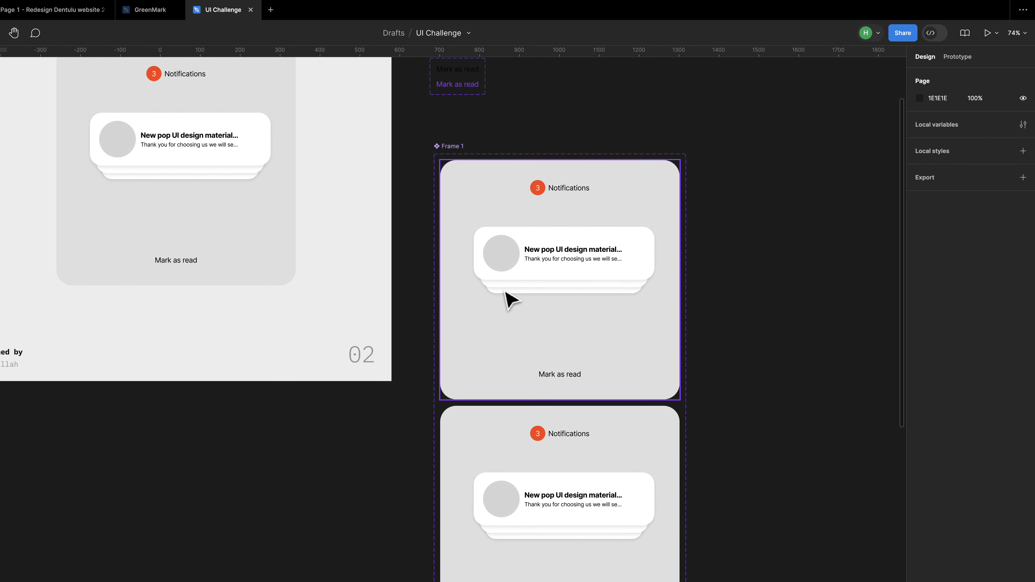
{"action": "double_click", "coordinate": [539, 342]}
{"action": "double_click", "coordinate": [539, 342]}
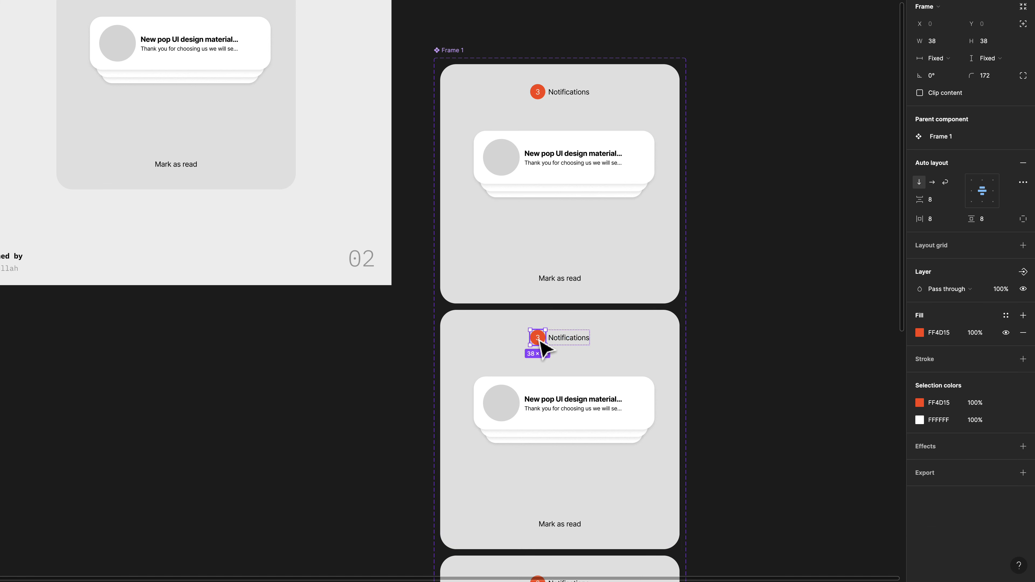
{"action": "double_click", "coordinate": [540, 342]}
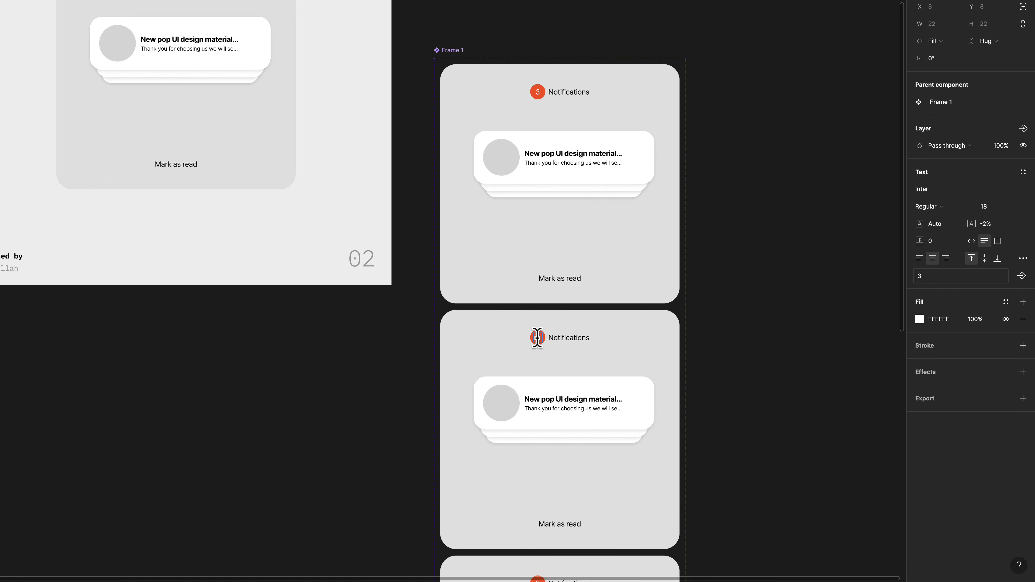
{"action": "type", "text": "2"}
{"action": "key", "text": "Escape"}
- Change the badge number in the third card variant to 1
{"action": "scroll", "coordinate": [611, 351], "scroll_direction": "down", "scroll_amount": 6}
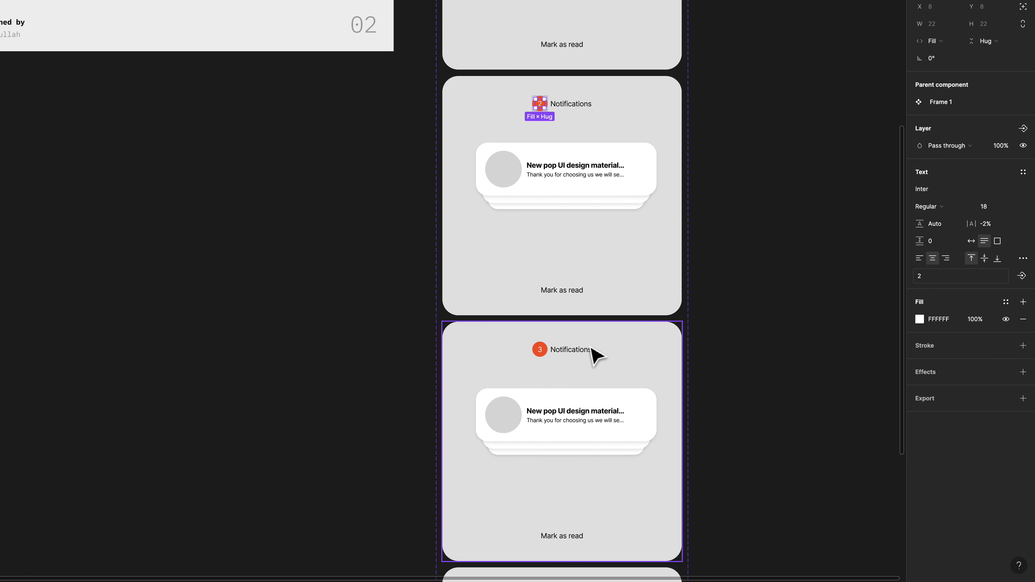
{"action": "left_click", "coordinate": [544, 353]}
{"action": "double_click", "coordinate": [542, 353]}
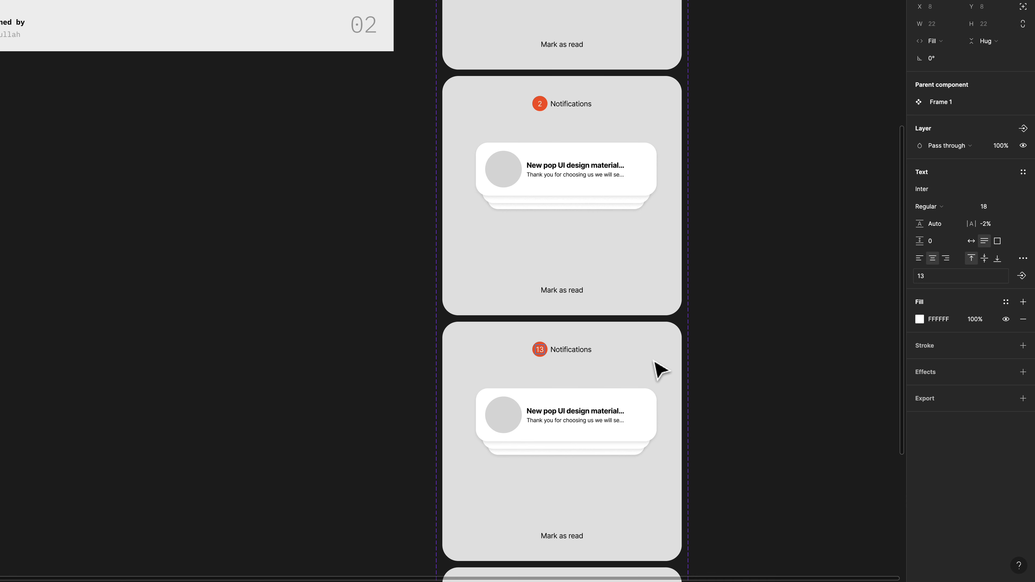
{"action": "scroll", "coordinate": [653, 361], "scroll_direction": "right", "scroll_amount": 1}
{"action": "key", "text": "Escape"}
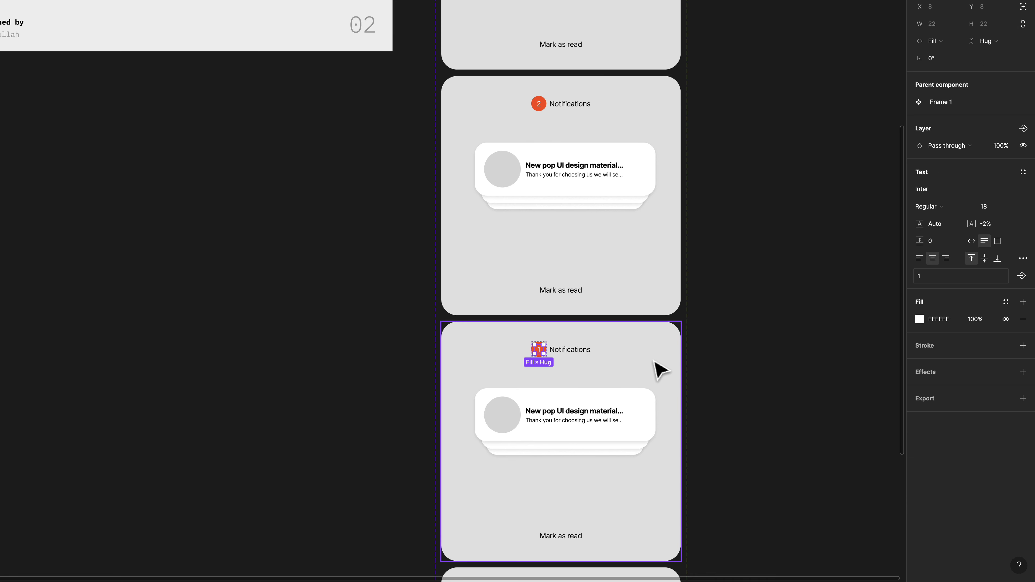
{"action": "left_click", "coordinate": [661, 369]}
- Delete the Notifications heading with its badge and the "Mark as read" label from the fourth card variant
{"action": "scroll", "coordinate": [660, 369], "scroll_direction": "down", "scroll_amount": 6}
{"action": "scroll", "coordinate": [660, 369], "scroll_direction": "down", "scroll_amount": 1}
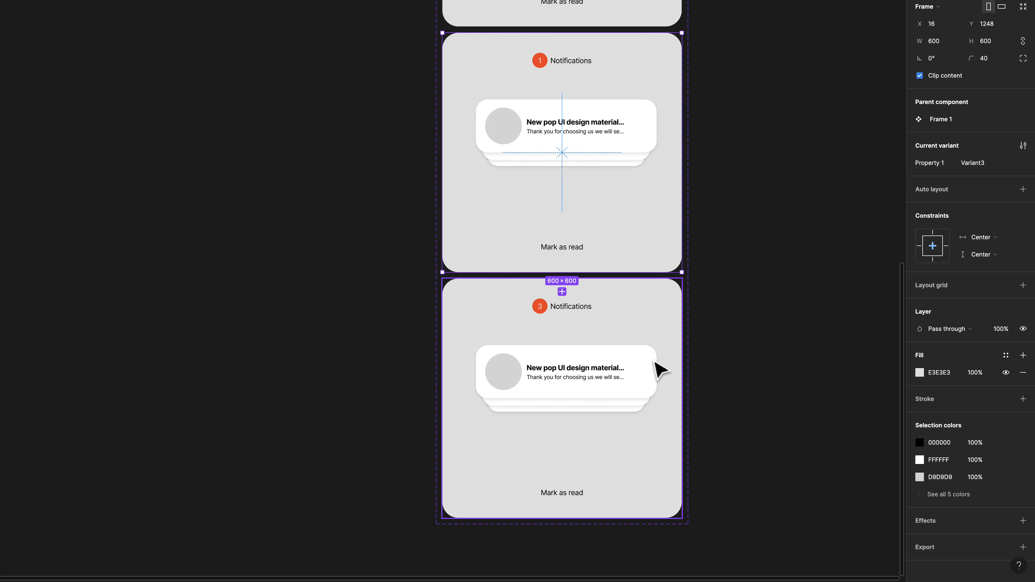
{"action": "double_click", "coordinate": [580, 312]}
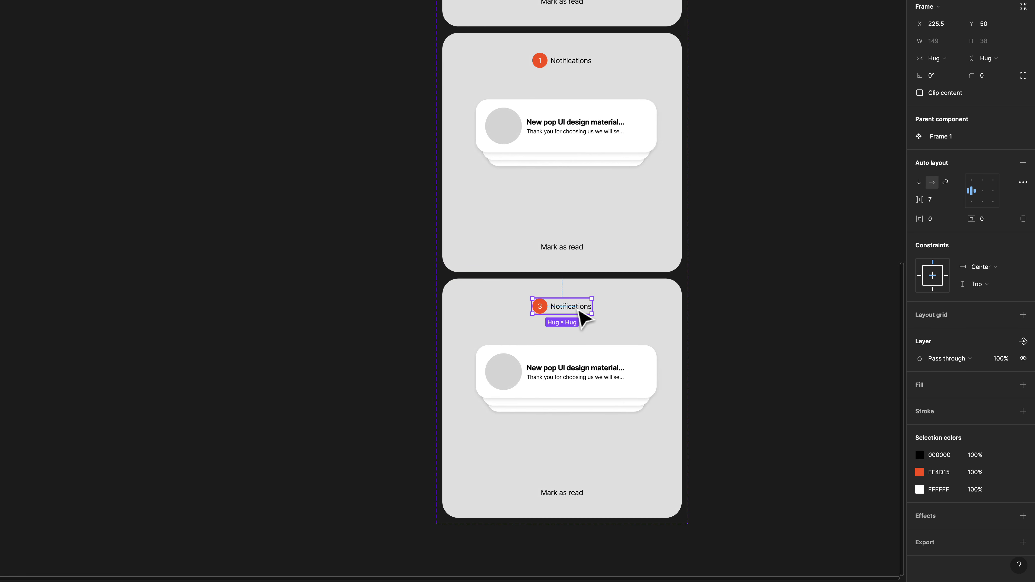
{"action": "key", "text": "Delete"}
{"action": "double_click", "coordinate": [578, 494]}
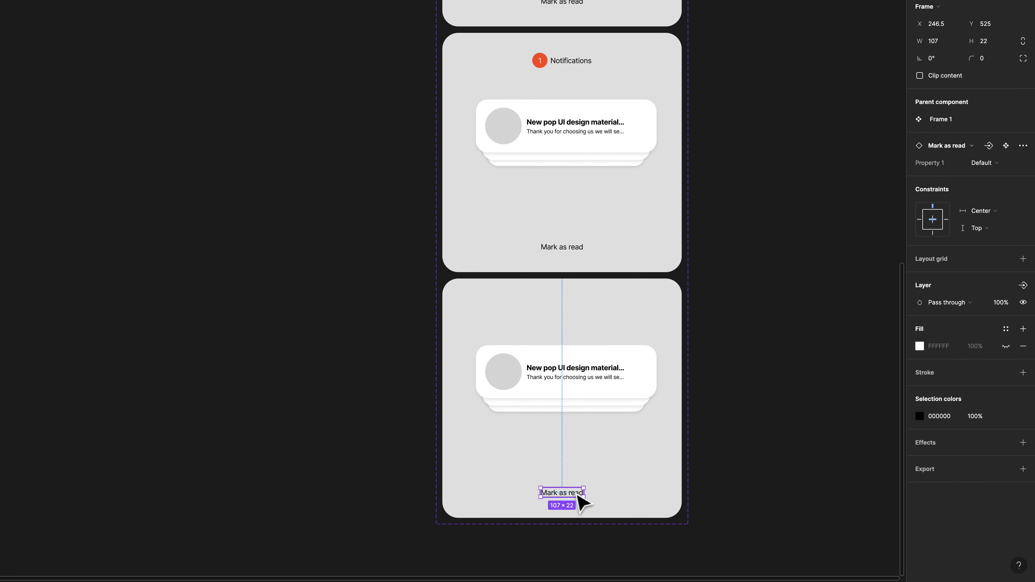
{"action": "key", "text": "Delete"}
- Delete all three stacked notification cards from the fourth variant
{"action": "double_click", "coordinate": [579, 388]}
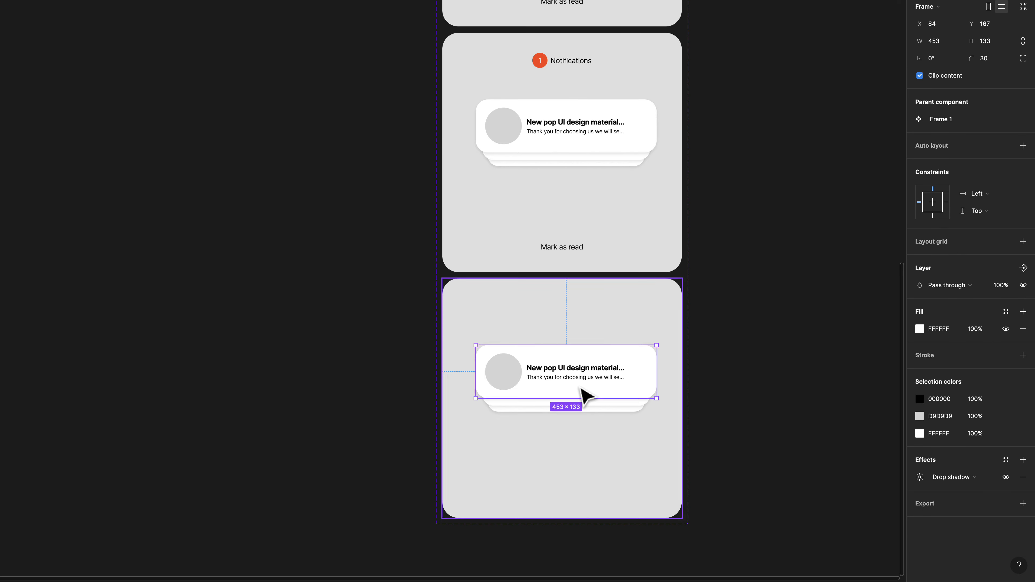
{"action": "key", "text": "Delete"}
{"action": "double_click", "coordinate": [579, 388]}
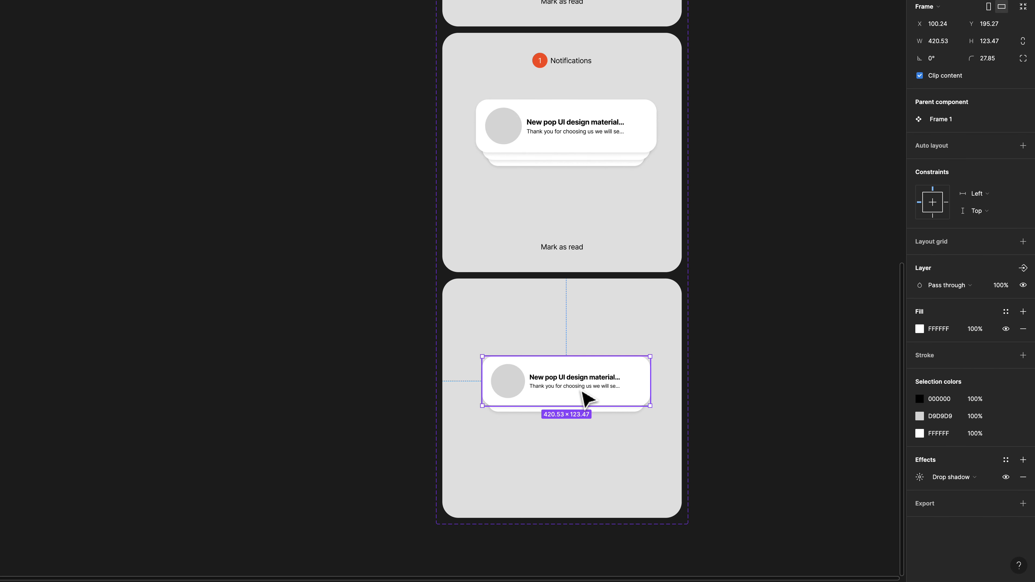
{"action": "key", "text": "Delete"}
{"action": "double_click", "coordinate": [582, 394]}
{"action": "key", "text": "Delete"}
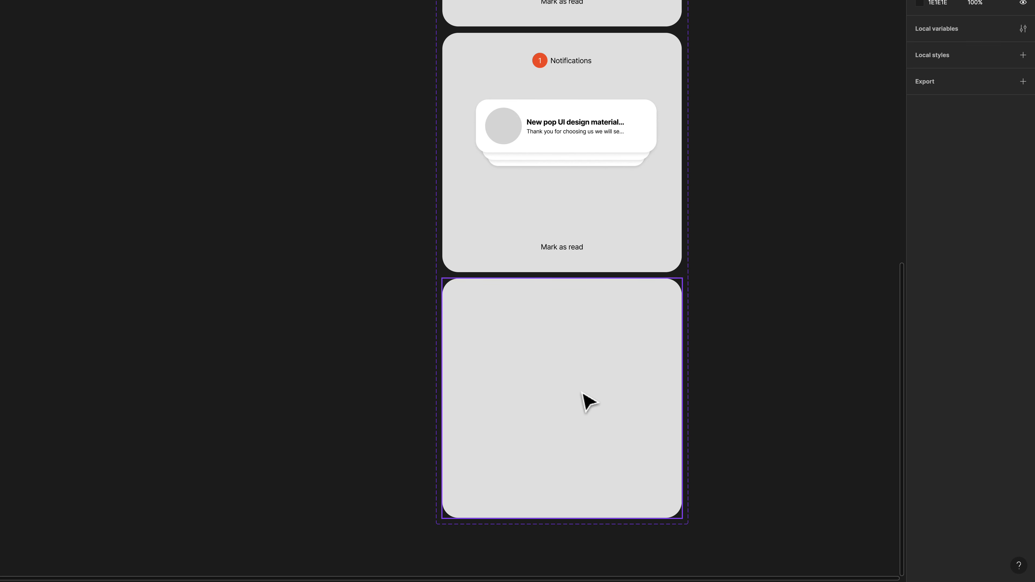
{"action": "scroll", "coordinate": [588, 402], "scroll_direction": "up", "scroll_amount": 3}
{"action": "scroll", "coordinate": [587, 401], "scroll_direction": "right", "scroll_amount": 1}
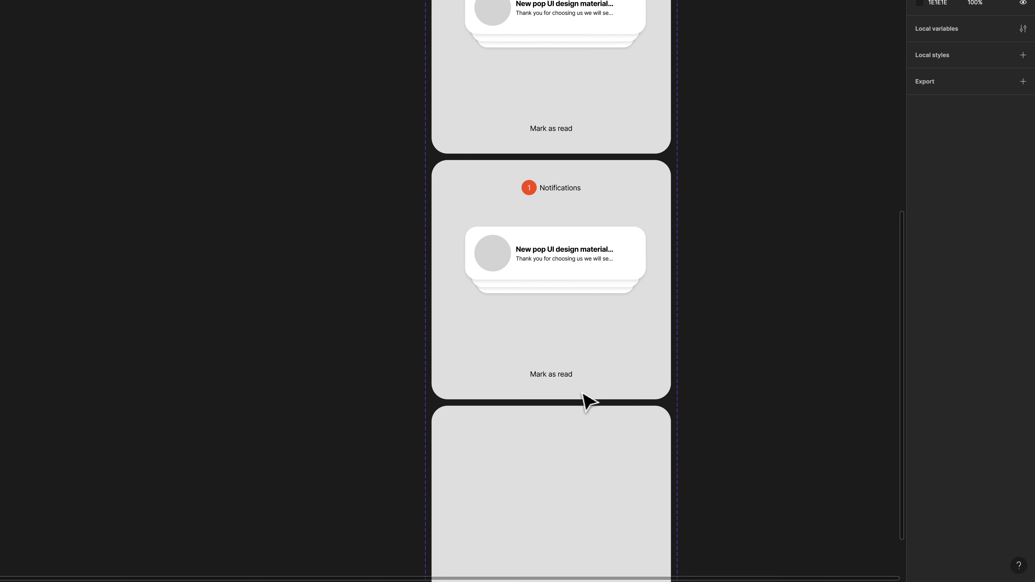
{"action": "scroll", "coordinate": [581, 392], "scroll_direction": "down", "scroll_amount": 2}
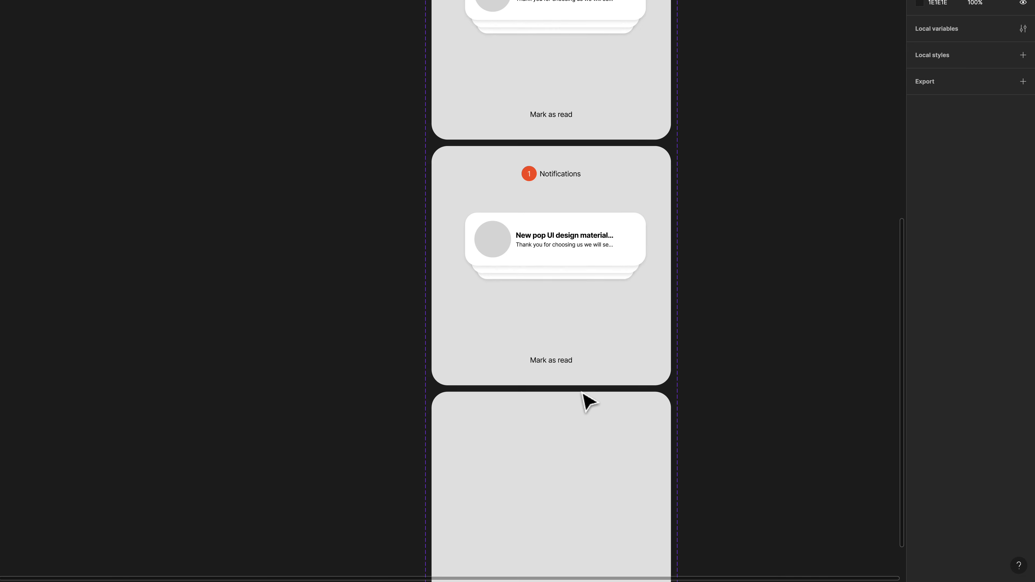
- Undo the deletion of the three stacked notification cards in the fourth variant
{"action": "key", "text": "ctrl+z"}
{"action": "left_click", "coordinate": [581, 392]}
{"action": "key", "text": "ctrl+z"}
{"action": "key", "text": "ctrl+z"}
{"action": "key", "text": "ctrl+z"}
{"action": "key", "text": "ctrl+z"}
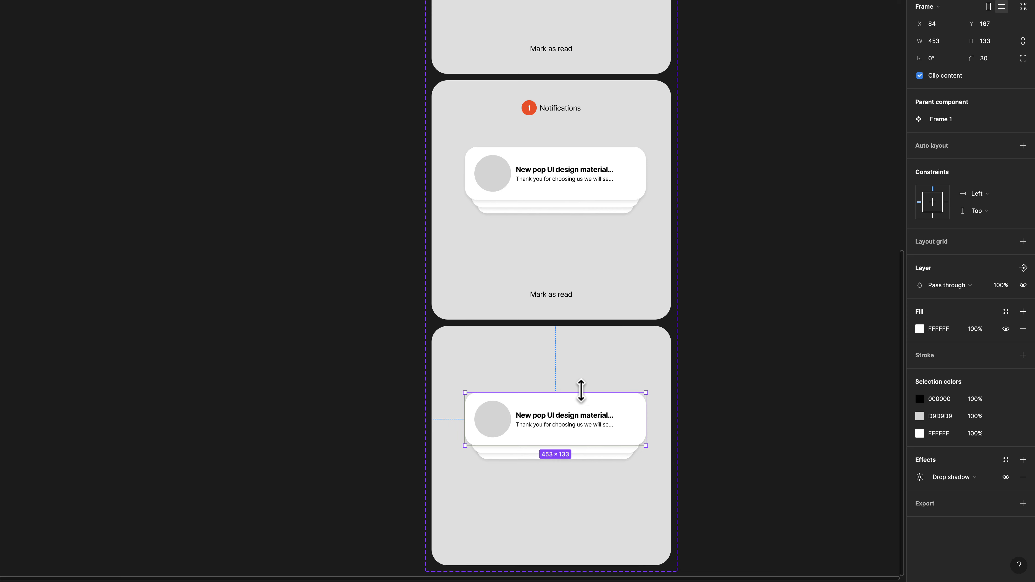
{"action": "left_click", "coordinate": [736, 405]}
- Place vertical guides along both side edges of the front notification card in the second variant
{"action": "scroll", "coordinate": [644, 388], "scroll_direction": "up", "scroll_amount": 9}
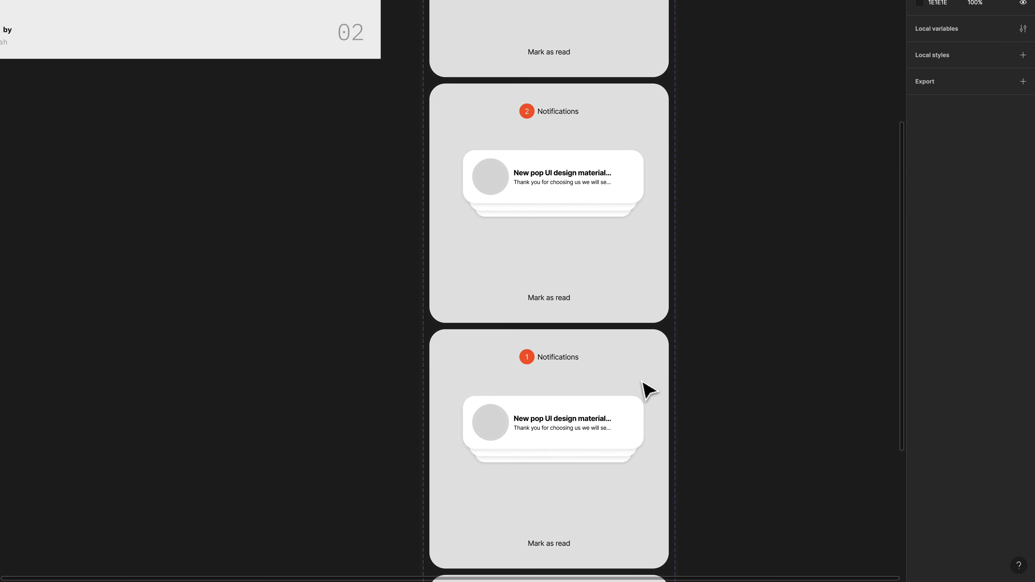
{"action": "scroll", "coordinate": [643, 384], "scroll_direction": "up", "scroll_amount": 3}
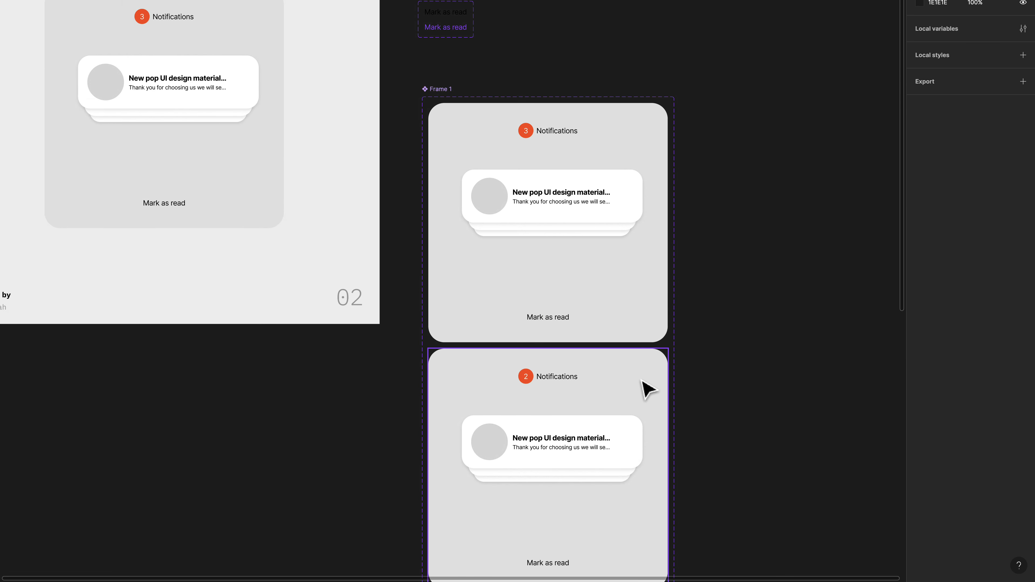
{"action": "scroll", "coordinate": [604, 288], "scroll_direction": "down", "scroll_amount": 3}
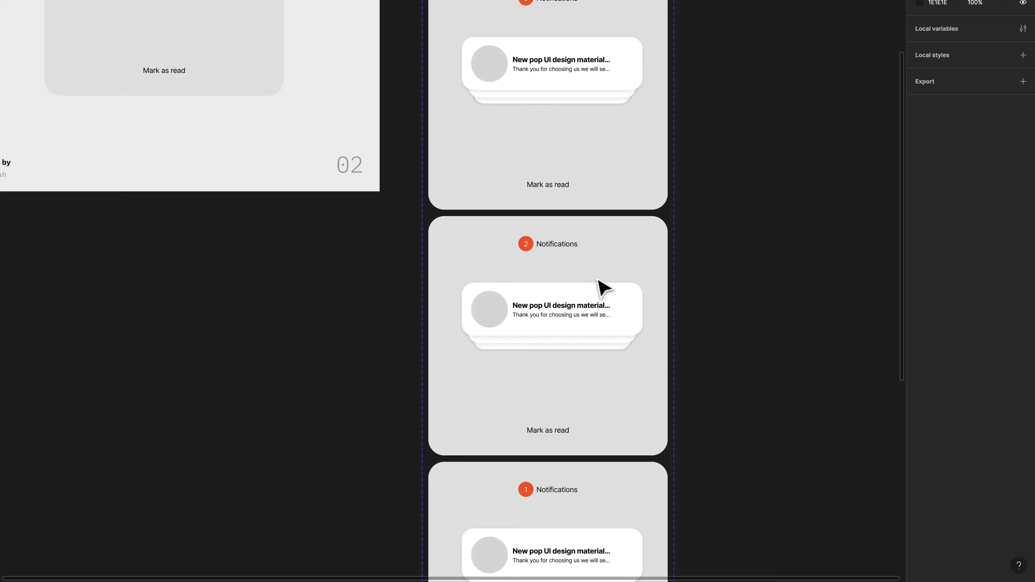
{"action": "double_click", "coordinate": [595, 310]}
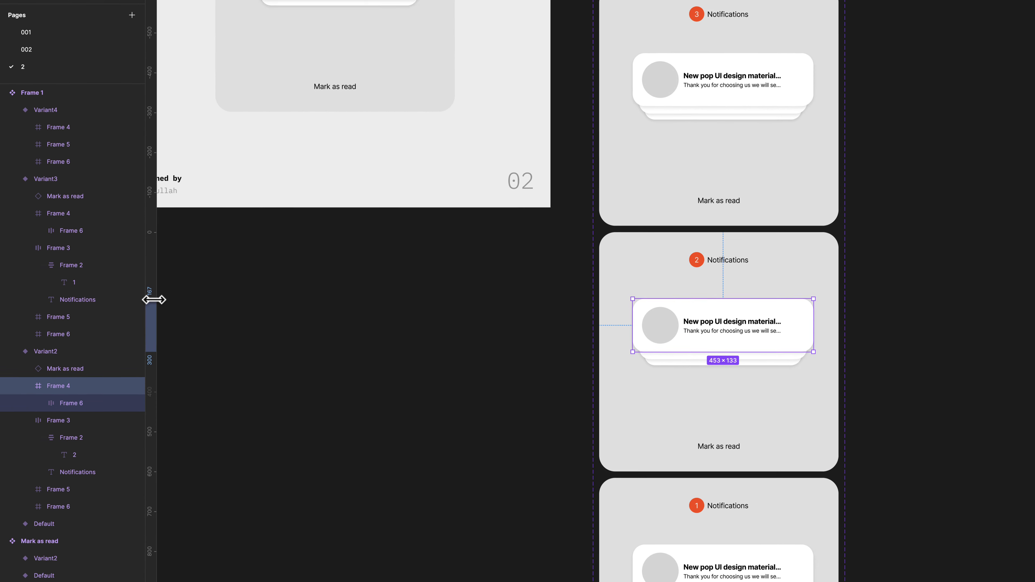
{"action": "left_click_drag", "start_coordinate": [152, 298], "coordinate": [634, 294]}
{"action": "left_click_drag", "start_coordinate": [255, 297], "coordinate": [814, 290]}
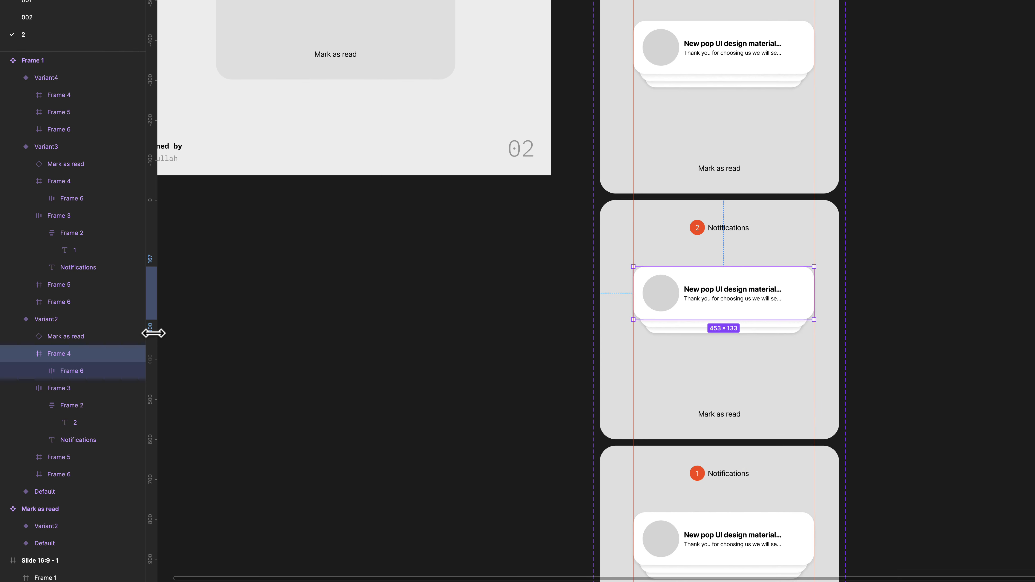
- Add vertical guides along both side edges of the middle and back notification cards in the second variant
{"action": "left_click_drag", "start_coordinate": [153, 331], "coordinate": [640, 357]}
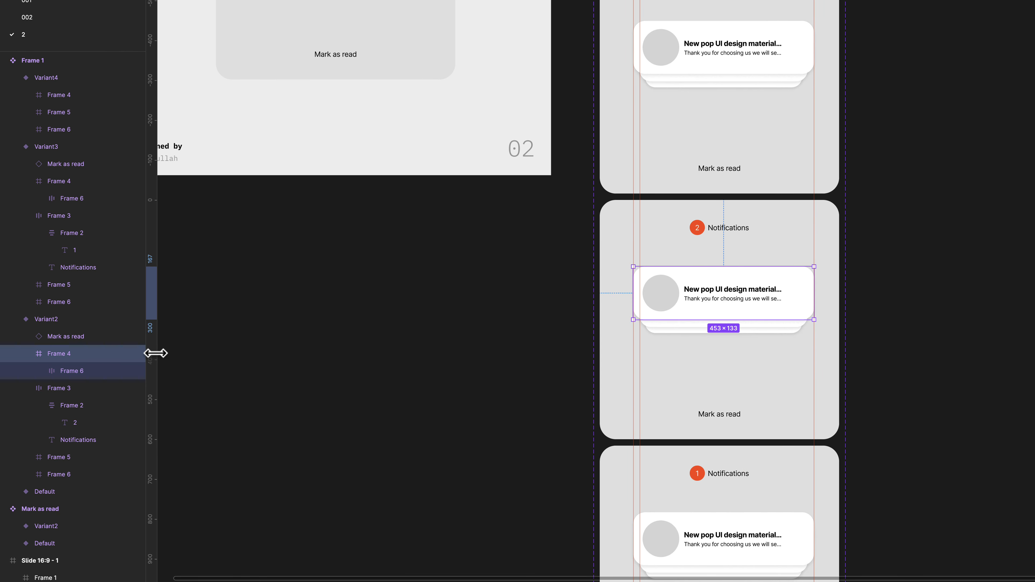
{"action": "left_click_drag", "start_coordinate": [155, 354], "coordinate": [808, 359]}
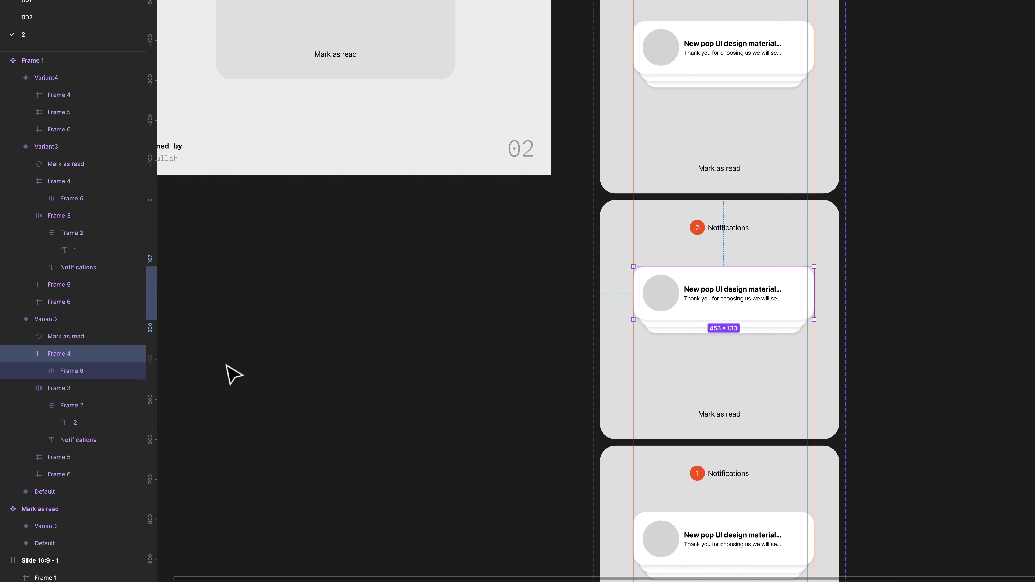
{"action": "left_click_drag", "start_coordinate": [153, 365], "coordinate": [645, 366]}
{"action": "left_click_drag", "start_coordinate": [151, 372], "coordinate": [804, 367]}
{"action": "left_click", "coordinate": [928, 304]}
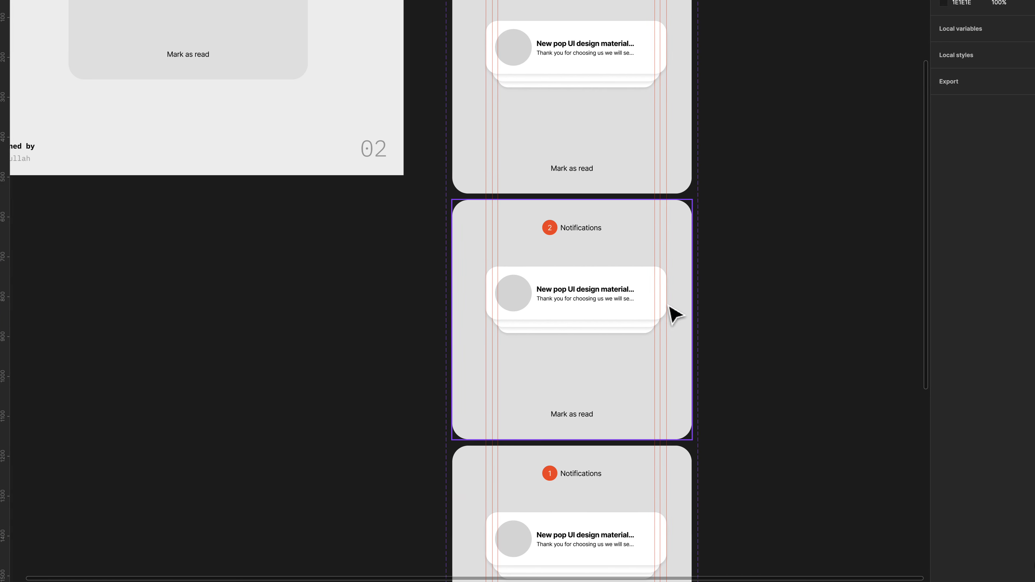
- Move the second variant's front notification card down to about Y 274 and set its layer opacity to 0%
{"action": "double_click", "coordinate": [735, 313]}
{"action": "left_click_drag", "start_coordinate": [578, 311], "coordinate": [579, 348]}
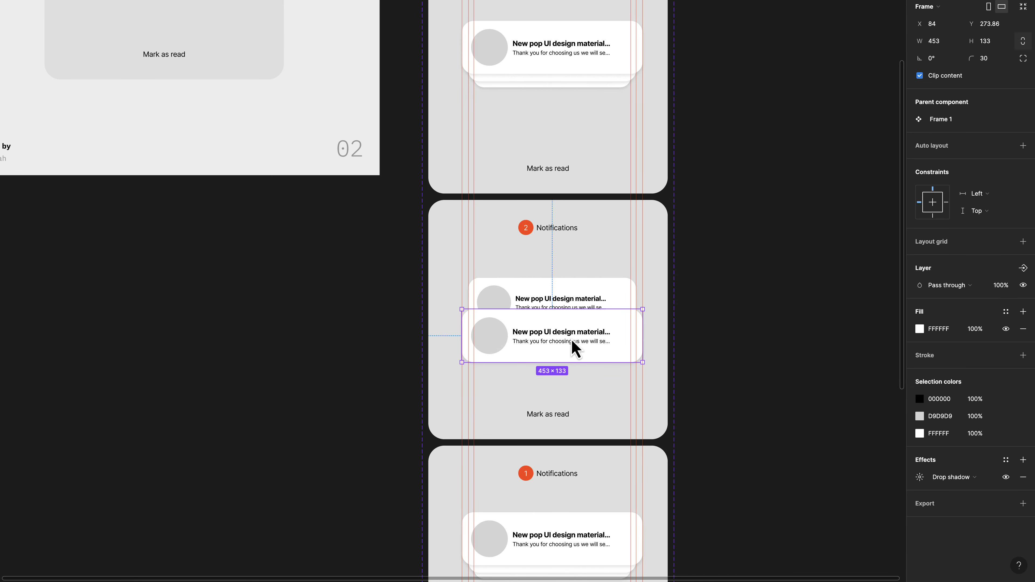
{"action": "left_click", "coordinate": [1002, 293]}
{"action": "type", "text": "0"}
{"action": "key", "text": "Return"}
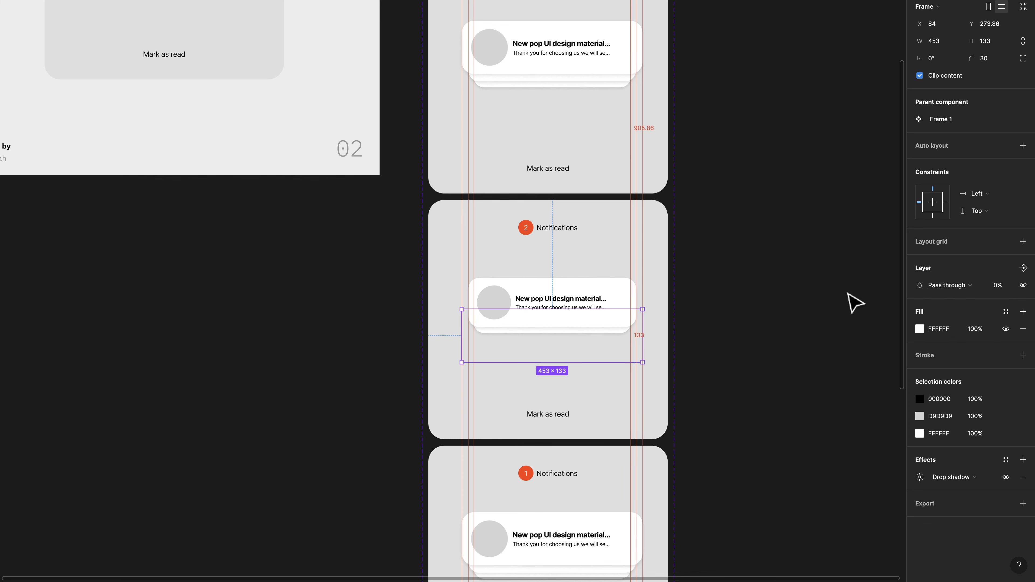
- Scale the second variant's middle notification card proportionally to 453 × 133 so its sides meet the outer guides
{"action": "left_click", "coordinate": [595, 297]}
{"action": "key", "text": "k"}
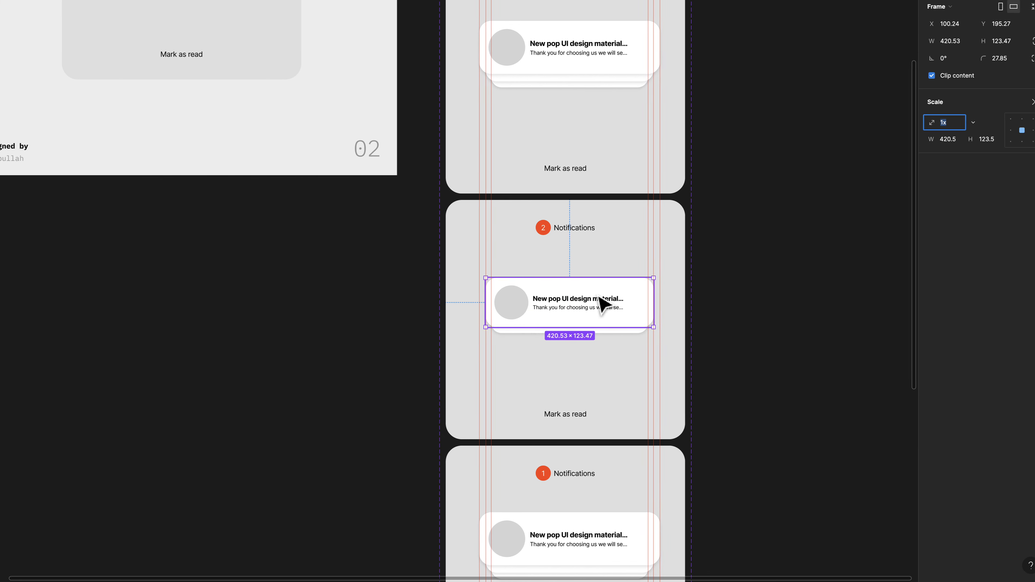
{"action": "left_click_drag", "start_coordinate": [468, 302], "coordinate": [463, 301]}
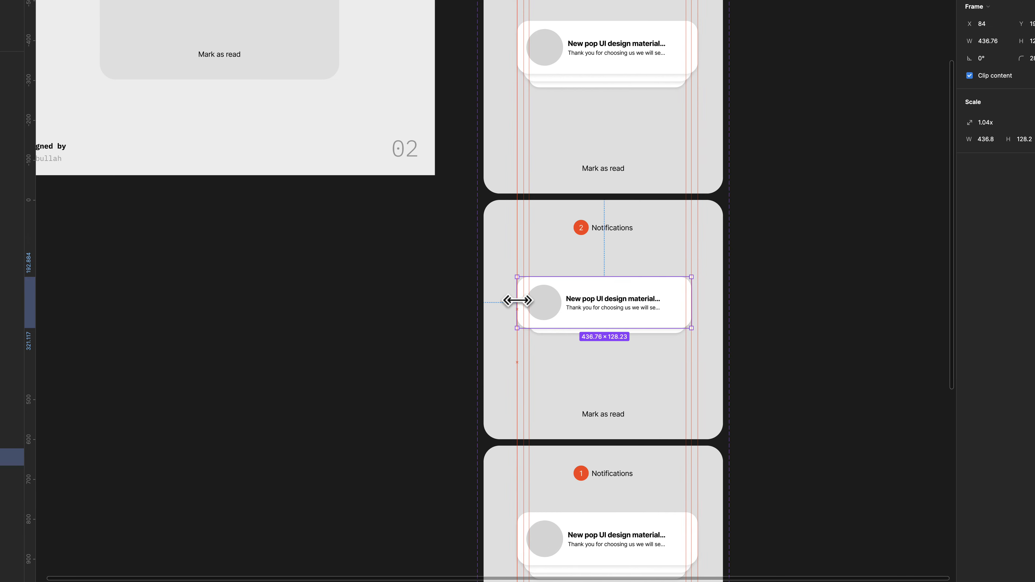
{"action": "left_click_drag", "start_coordinate": [698, 301], "coordinate": [708, 299]}
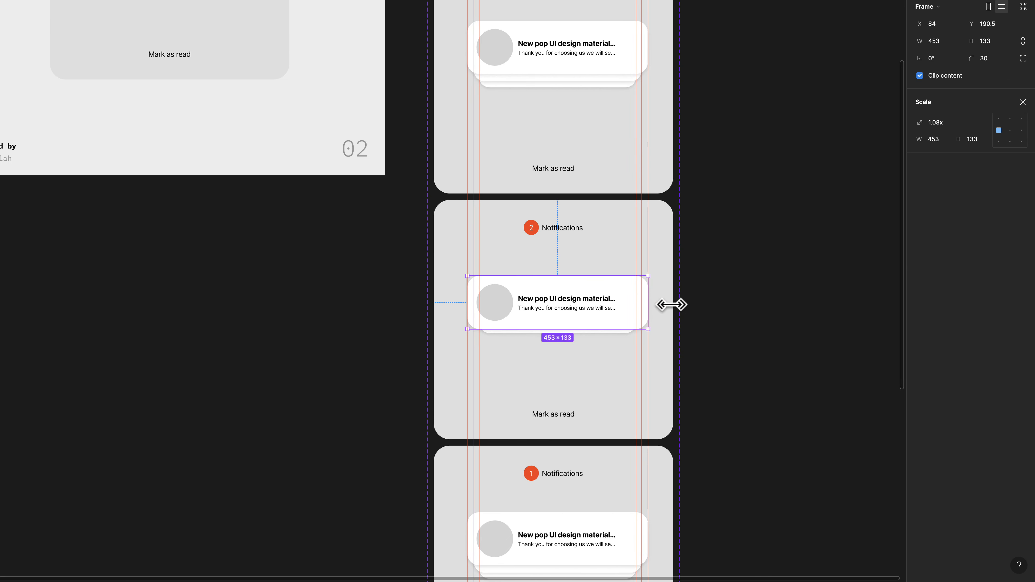
{"action": "left_click", "coordinate": [736, 323]}
- Delete the third variant's front notification card and scale the middle one proportionally to 453 × 133, out to the outer guides
{"action": "scroll", "coordinate": [737, 323], "scroll_direction": "down", "scroll_amount": 5}
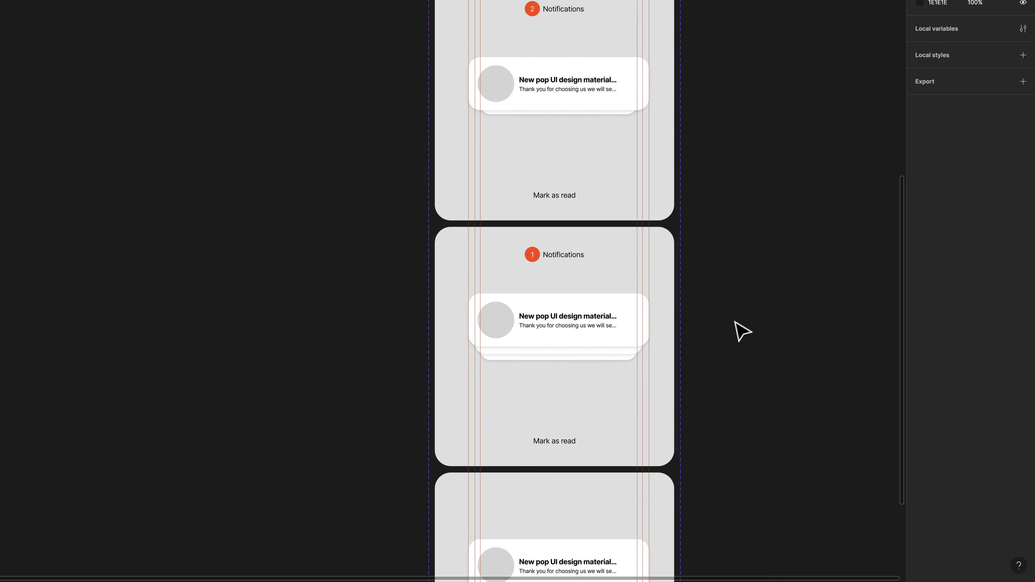
{"action": "left_click", "coordinate": [582, 331]}
{"action": "key", "text": "BackSpace"}
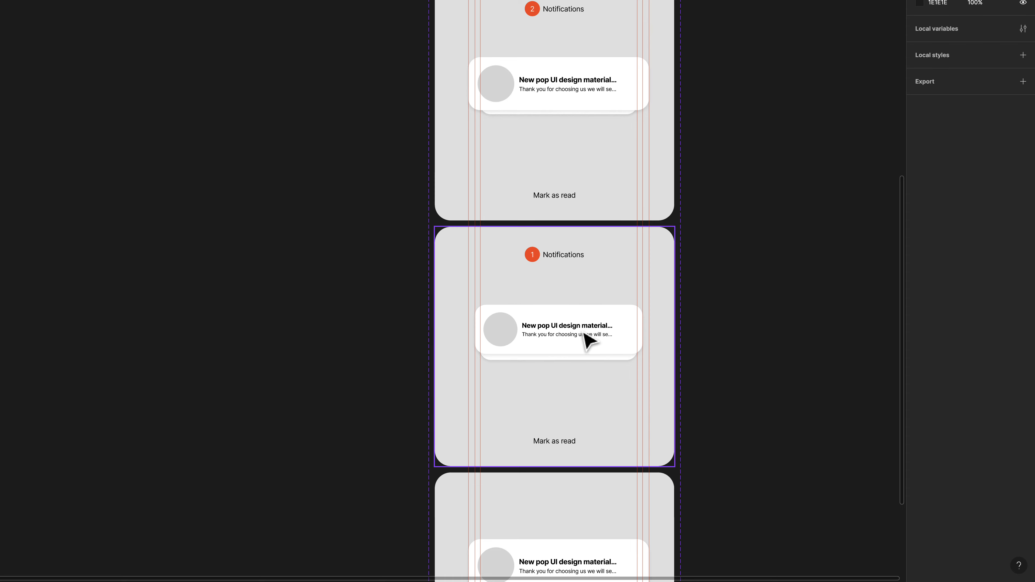
{"action": "double_click", "coordinate": [559, 331]}
{"action": "left_click_drag", "start_coordinate": [475, 330], "coordinate": [468, 330]}
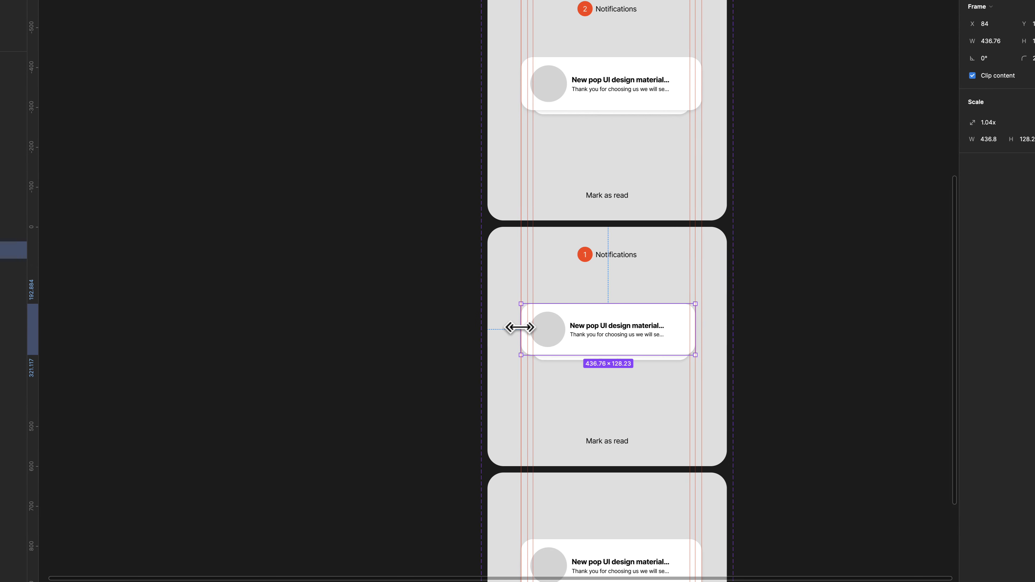
{"action": "left_click_drag", "start_coordinate": [654, 331], "coordinate": [625, 351]}
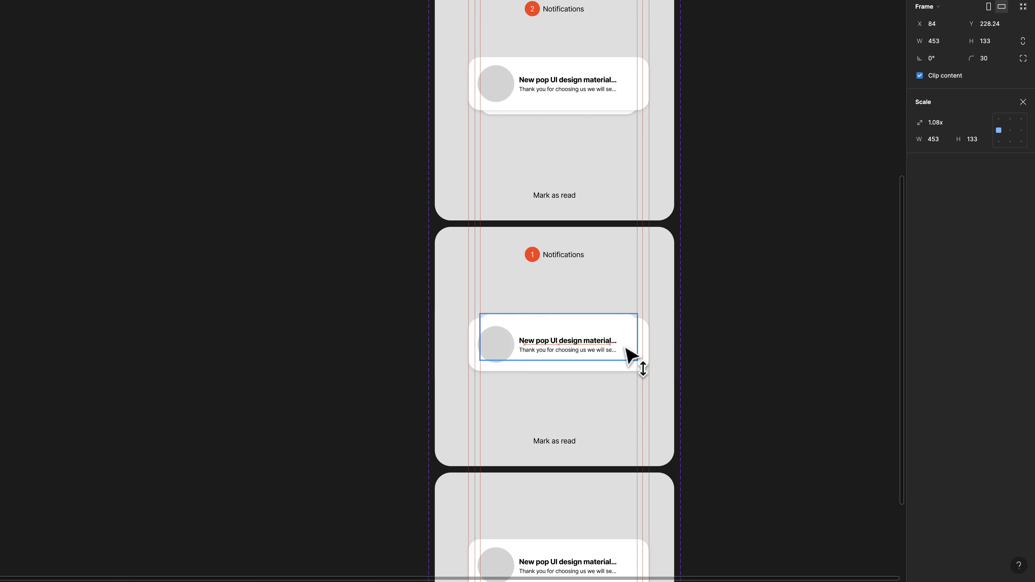
{"action": "key", "text": "super+z"}
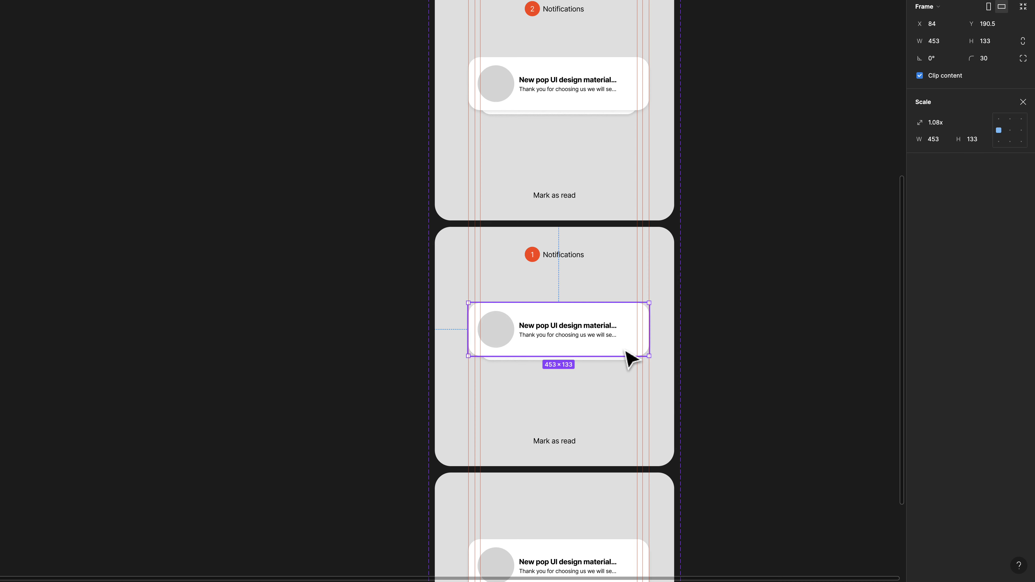
- Nudge the enlarged notification card in the third variant straight down to Y 254.5 and leave the scale settings
{"action": "key", "text": "shift+Down"}
{"action": "key", "text": "shift+Down"}
{"action": "key", "text": "shift+Down"}
{"action": "key", "text": "shift+Down"}
{"action": "key", "text": "shift+Down"}
{"action": "key", "text": "shift+Down"}
{"action": "key", "text": "shift+Down"}
{"action": "key", "text": "shift+Down"}
{"action": "key", "text": "shift+Down"}
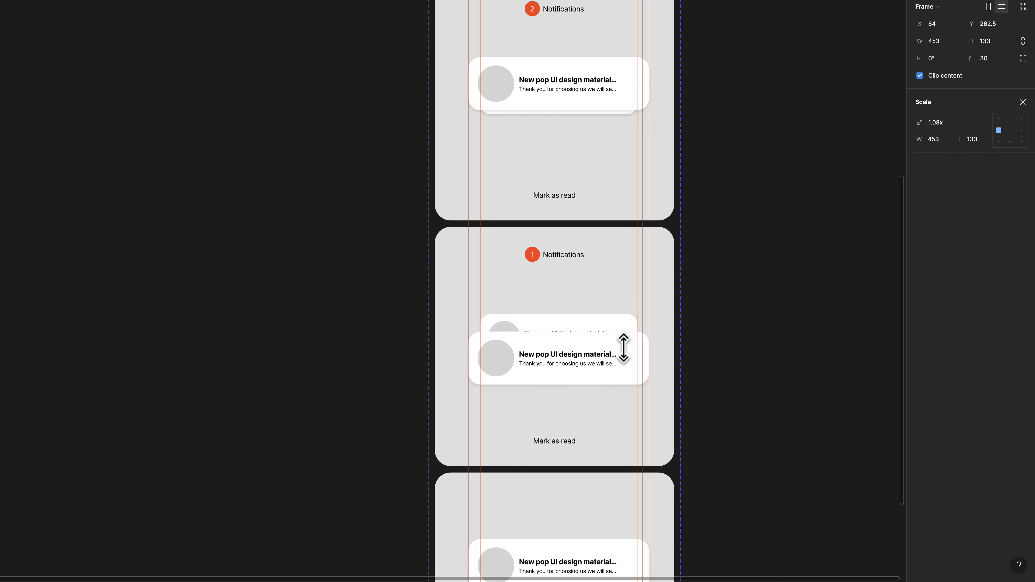
{"action": "key", "text": "shift+Up"}
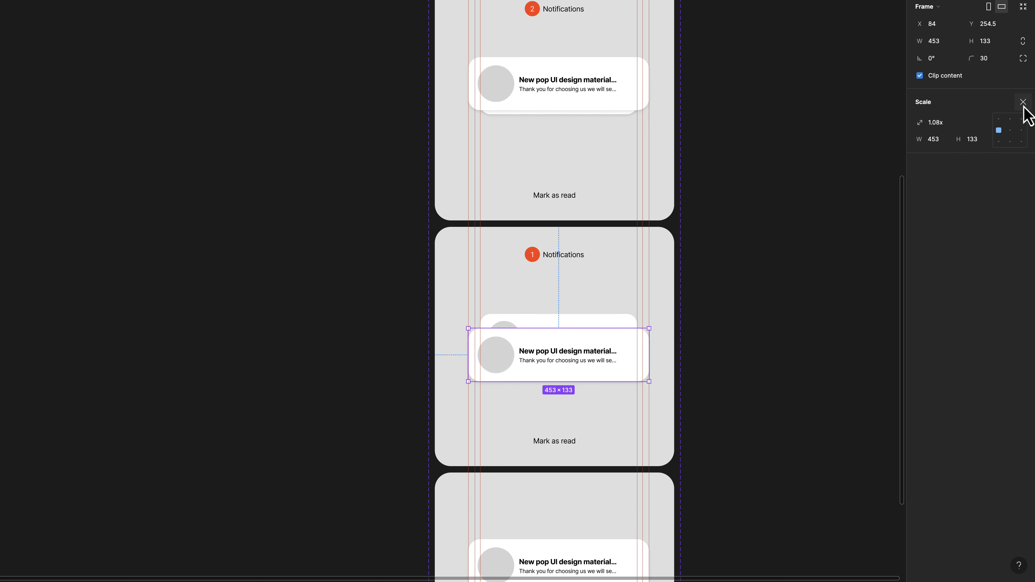
{"action": "left_click", "coordinate": [1023, 104]}
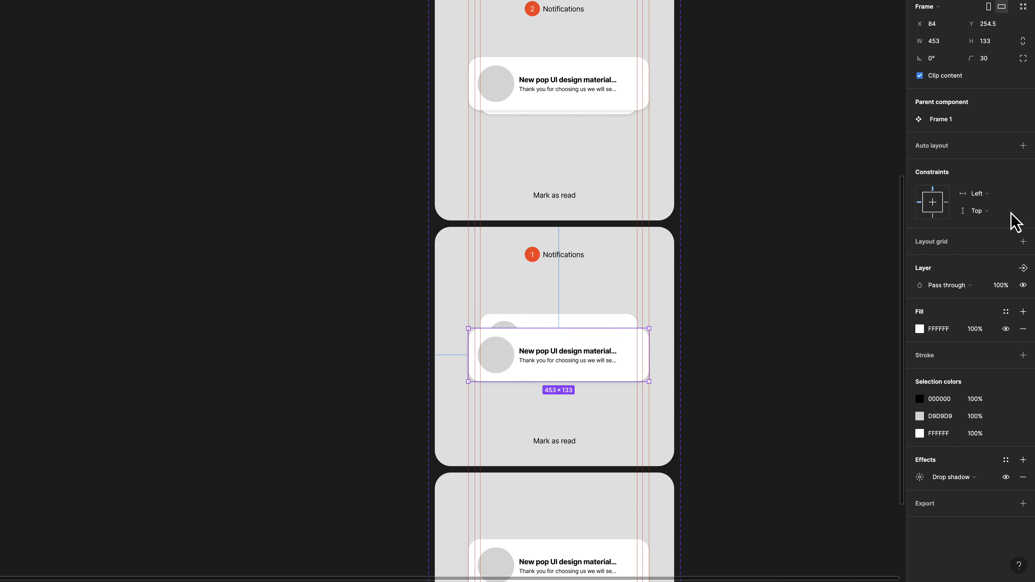
- Set the layer opacity of the lowered notification card in the third variant to 0%
{"action": "left_click", "coordinate": [1002, 287]}
{"action": "type", "text": "0"}
{"action": "key", "text": "Return"}
{"action": "left_click", "coordinate": [622, 422]}
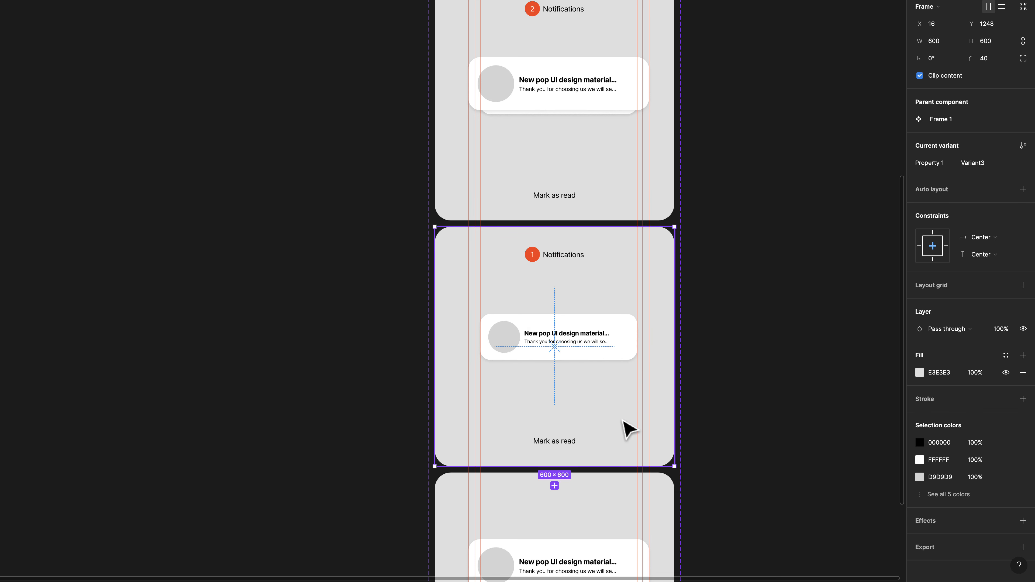
- Delete the front and middle notification cards from the fourth variant, keeping only the back card
{"action": "scroll", "coordinate": [623, 421], "scroll_direction": "down", "scroll_amount": 3}
{"action": "scroll", "coordinate": [622, 421], "scroll_direction": "down", "scroll_amount": 1}
{"action": "left_click", "coordinate": [623, 423]}
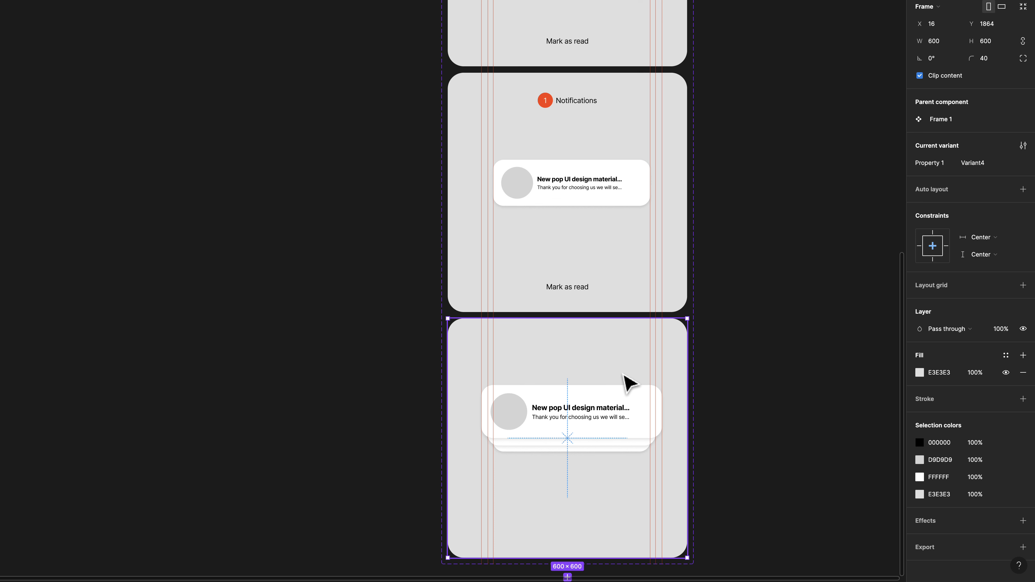
{"action": "scroll", "coordinate": [628, 381], "scroll_direction": "left", "scroll_amount": 1}
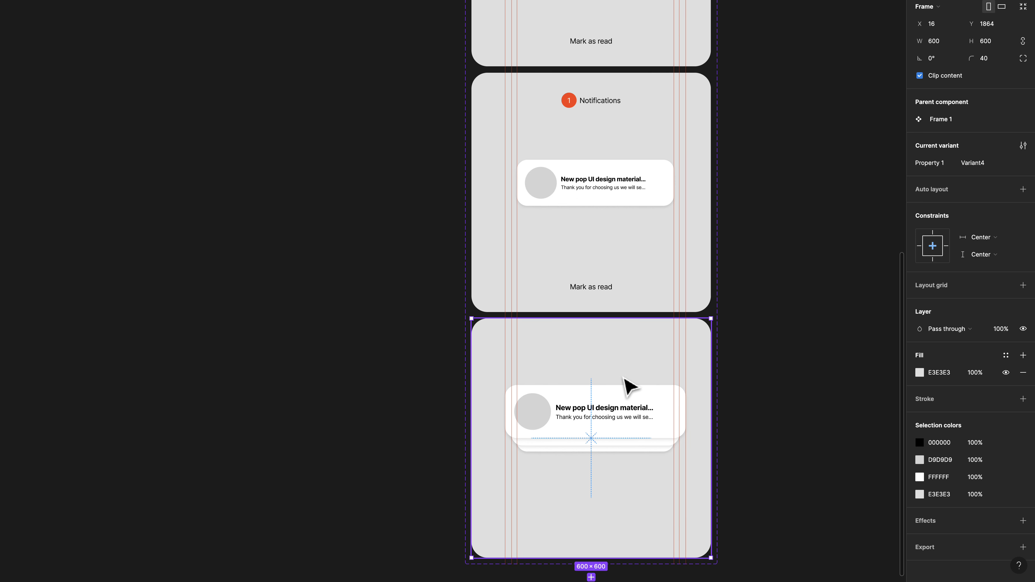
{"action": "double_click", "coordinate": [633, 418]}
{"action": "key", "text": "BackSpace"}
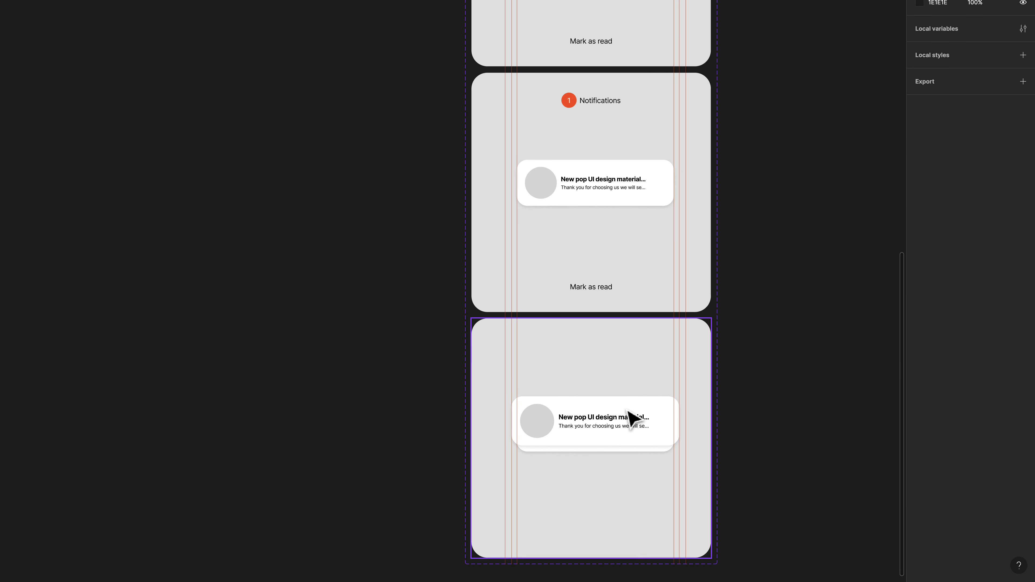
{"action": "double_click", "coordinate": [627, 410]}
{"action": "key", "text": "BackSpace"}
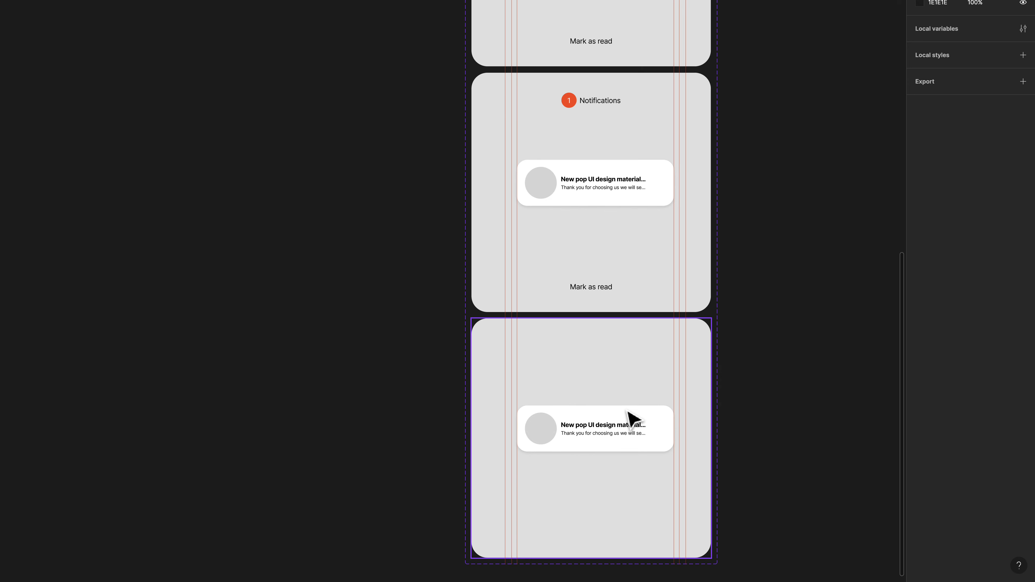
- Scale the fourth variant's notification card proportionally to 453 × 133, out to the outer guides, and lower it to Y 272
{"action": "double_click", "coordinate": [626, 411]}
{"action": "key", "text": "k"}
{"action": "left_click_drag", "start_coordinate": [515, 421], "coordinate": [494, 421]}
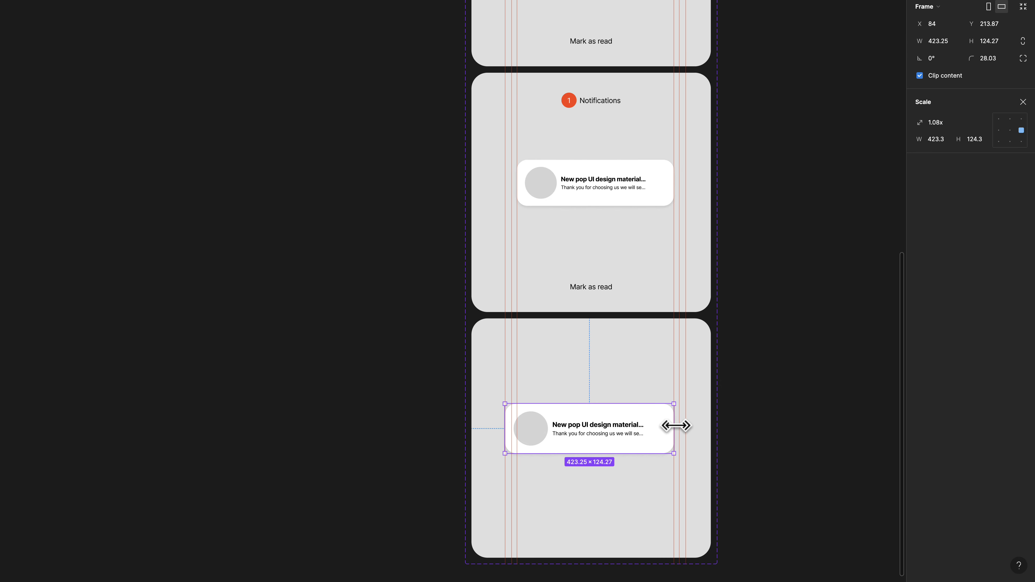
{"action": "left_click_drag", "start_coordinate": [672, 426], "coordinate": [660, 448]}
{"action": "left_click", "coordinate": [1023, 186]}
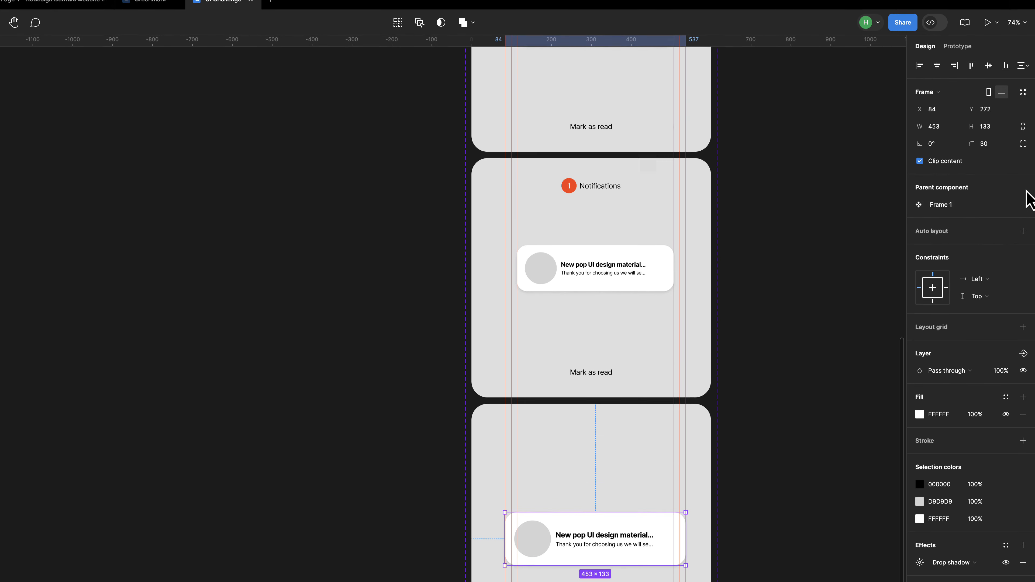
- Set the layer opacity of the fourth variant's notification card to 0%
{"action": "left_click", "coordinate": [1002, 370]}
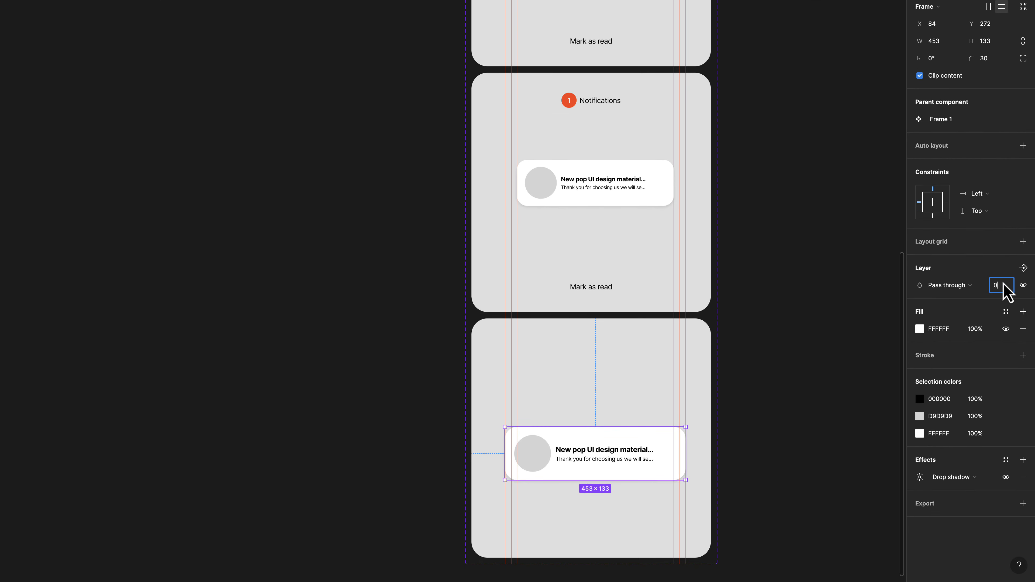
{"action": "key", "text": "Return"}
{"action": "left_click", "coordinate": [374, 382]}
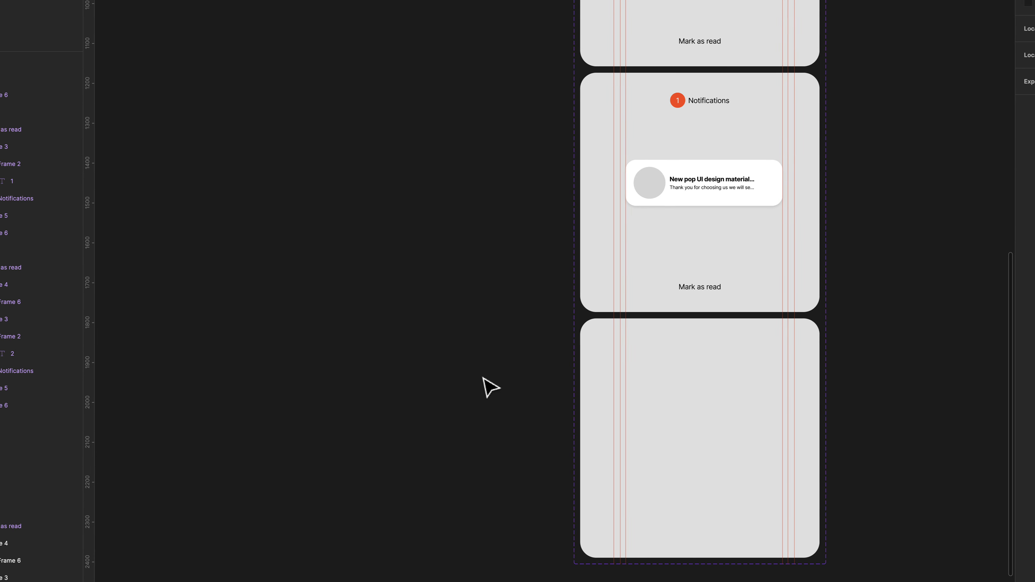
- Add the text "No notification found" to the fourth variant and center it horizontally and vertically in the frame
{"action": "left_click_drag", "start_coordinate": [376, 377], "coordinate": [268, 317]}
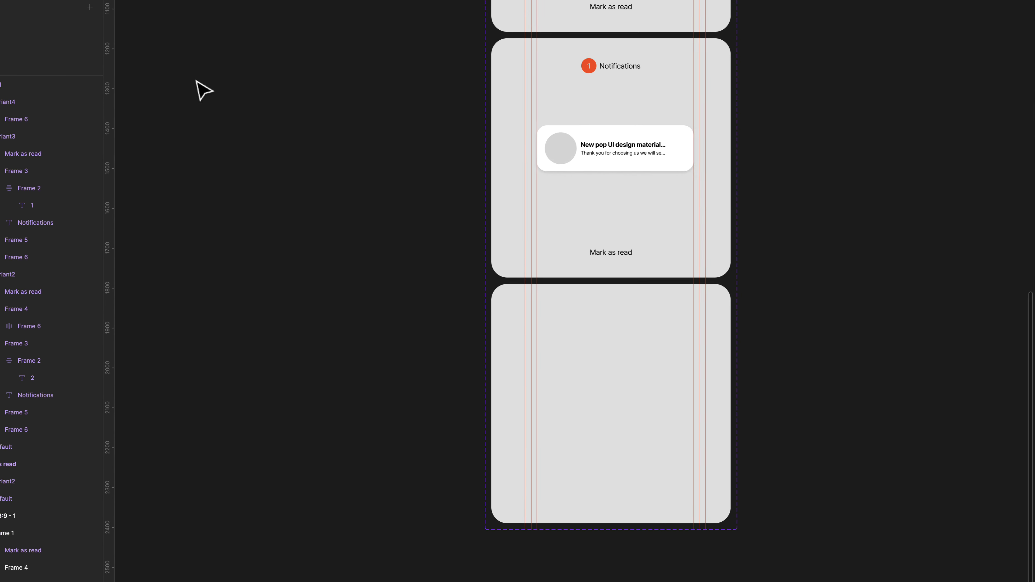
{"action": "left_click", "coordinate": [147, 35]}
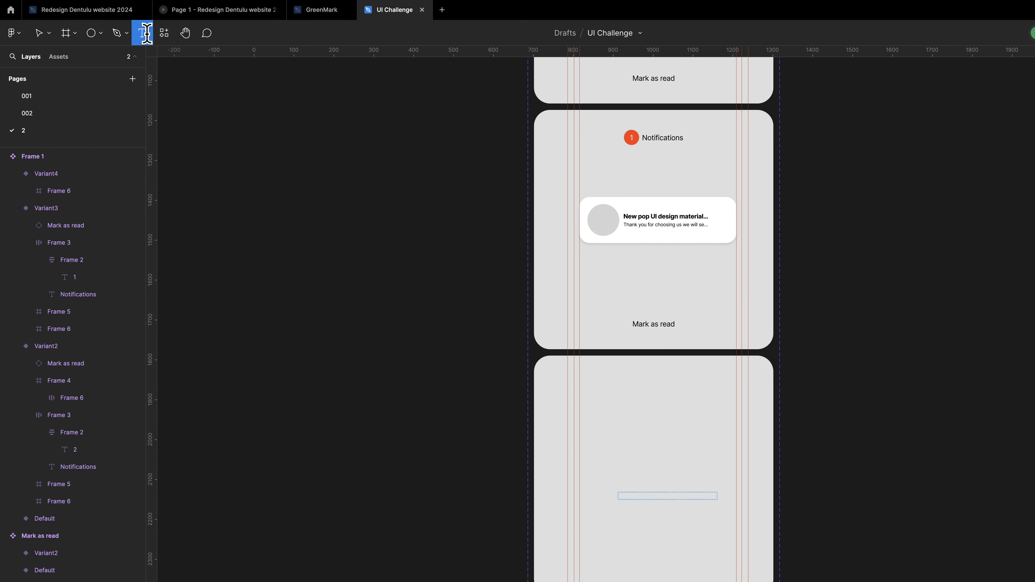
{"action": "left_click", "coordinate": [623, 541]}
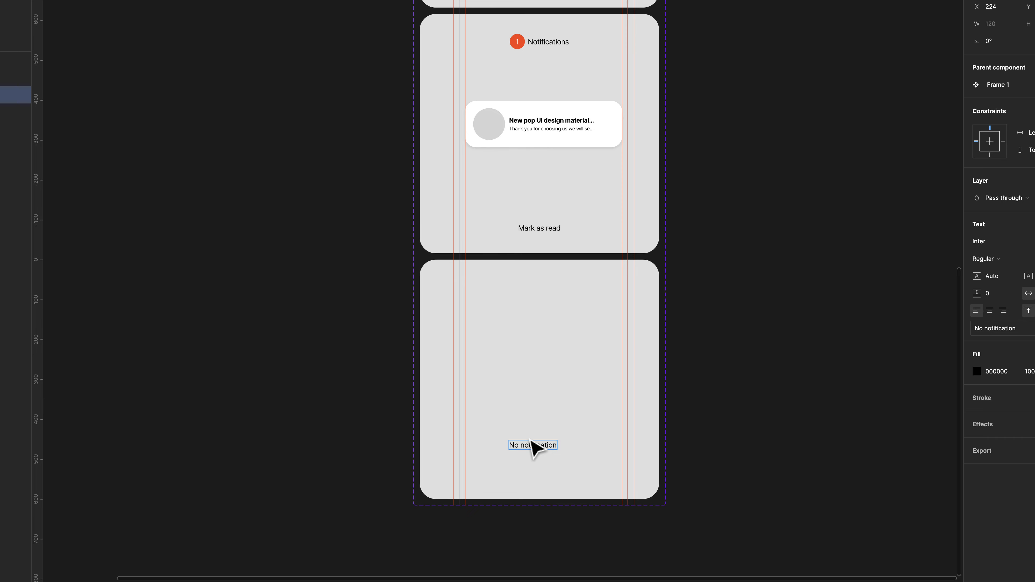
{"action": "left_click", "coordinate": [530, 441]}
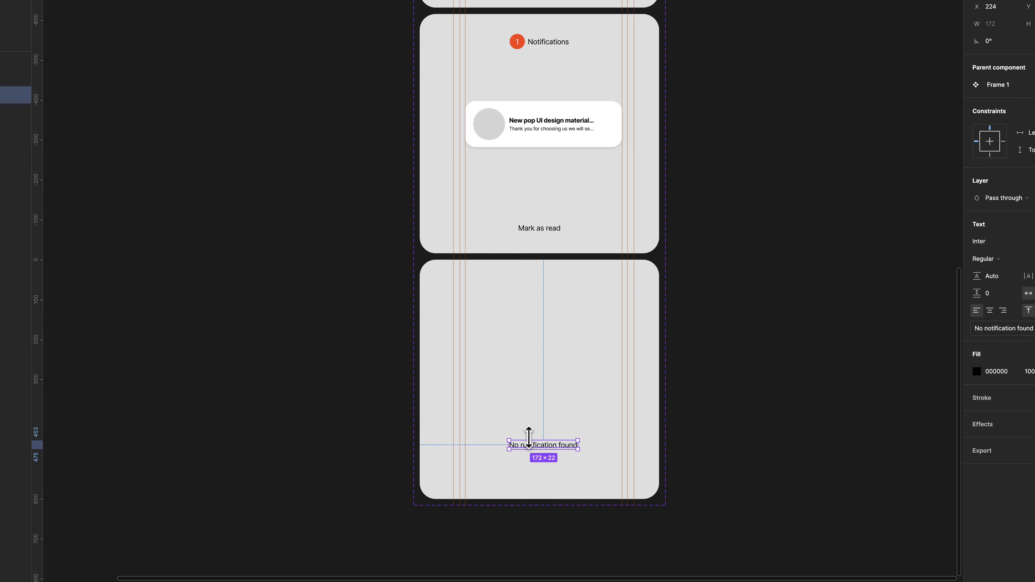
{"action": "left_click", "coordinate": [938, 80]}
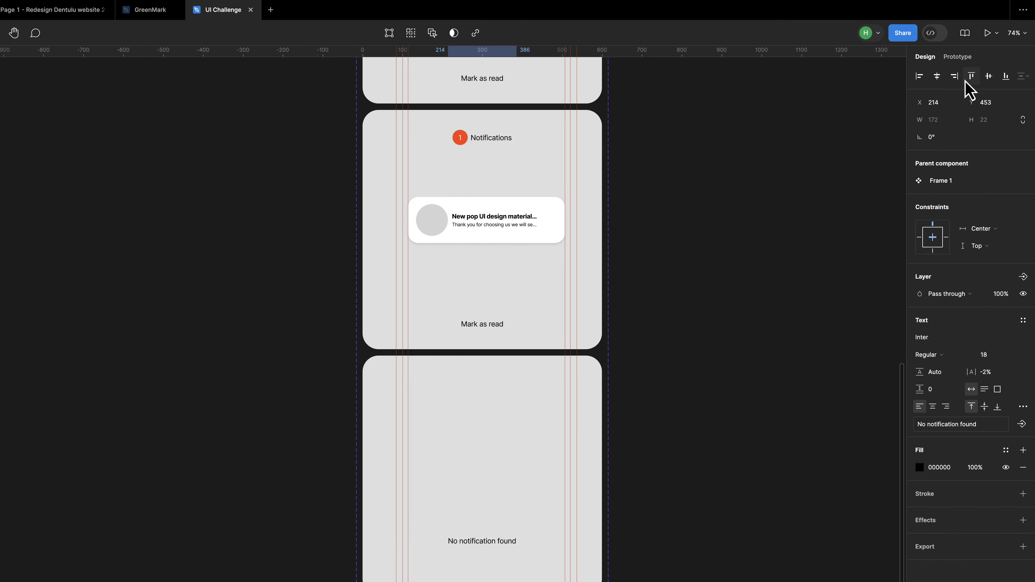
{"action": "left_click", "coordinate": [477, 542]}
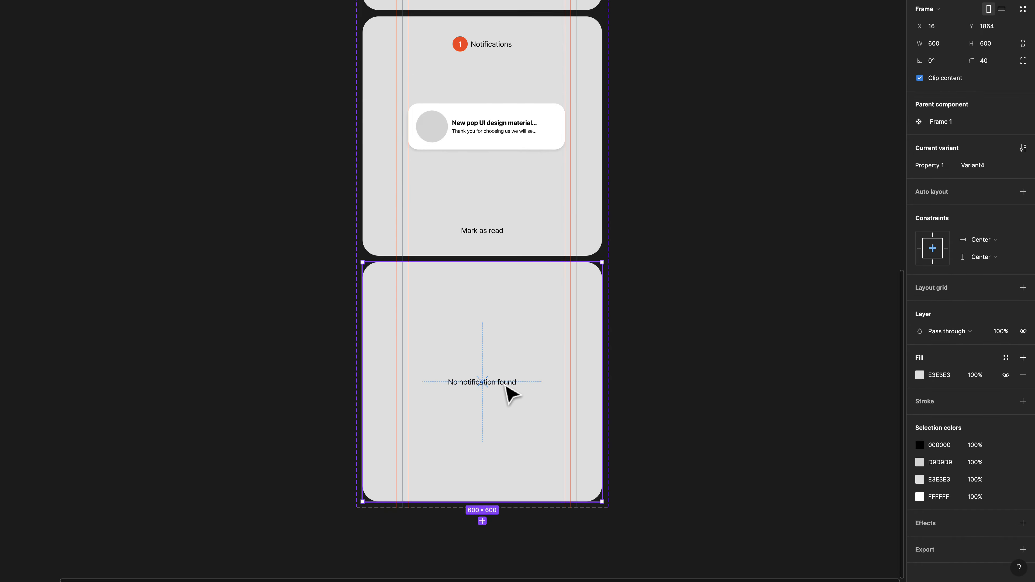
- Copy the "No notification found" text into the third variant
{"action": "double_click", "coordinate": [508, 475]}
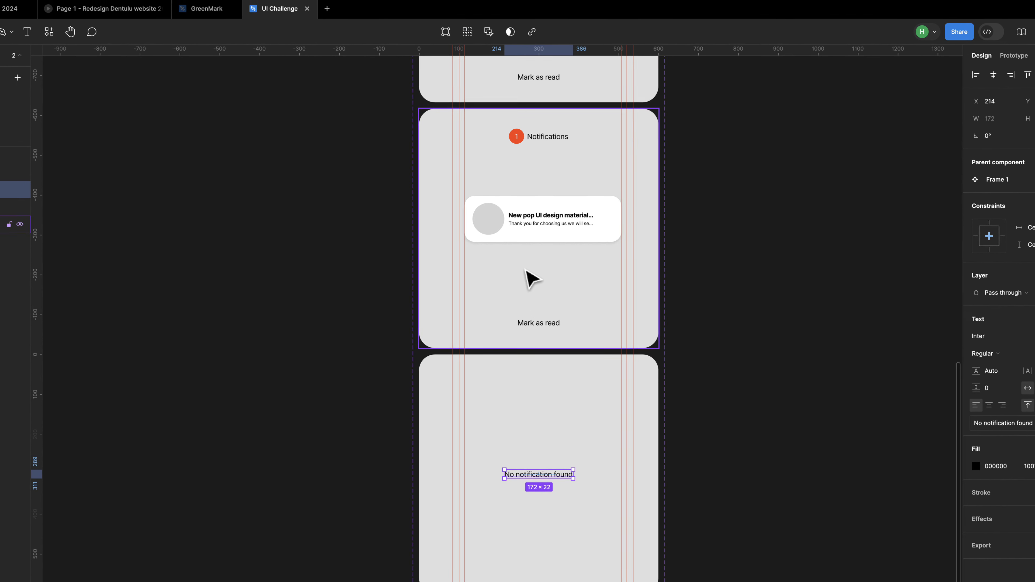
{"action": "left_click", "coordinate": [475, 184]}
{"action": "key", "text": "ctrl+v"}
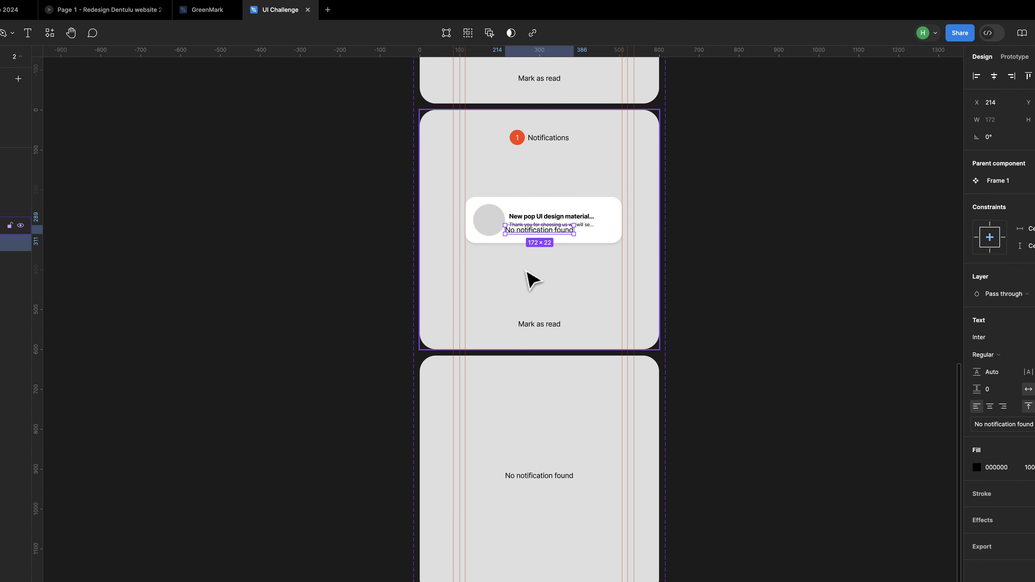
- Move the third variant's "No notification found" text straight down to Y 369 and set its layer opacity to 0%
{"action": "key", "text": "shift+Down"}
{"action": "key", "text": "shift+Down"}
{"action": "key", "text": "Down"}
{"action": "key", "text": "Down"}
{"action": "key", "text": "Down"}
{"action": "key", "text": "Down"}
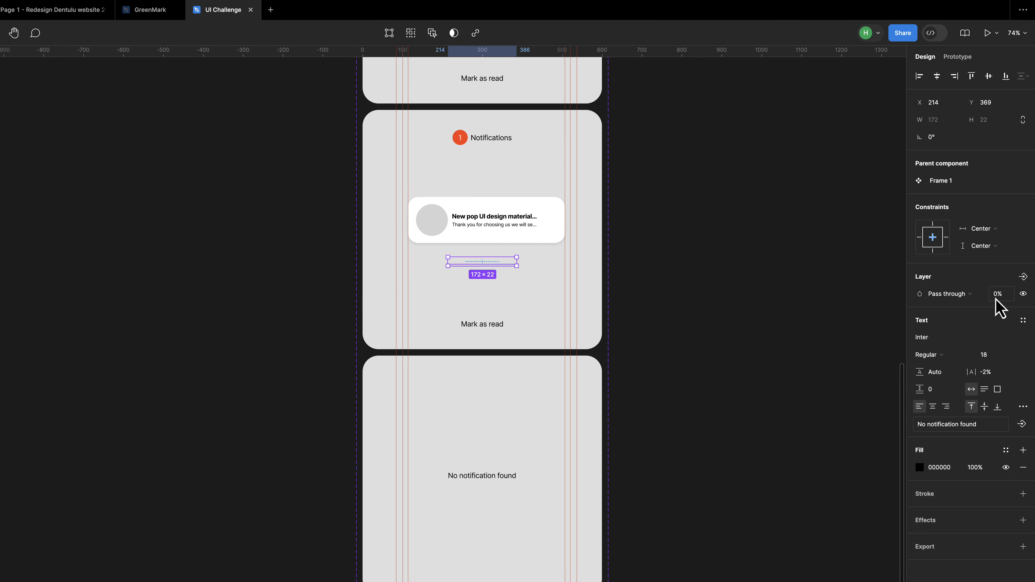
{"action": "left_click", "coordinate": [548, 426]}
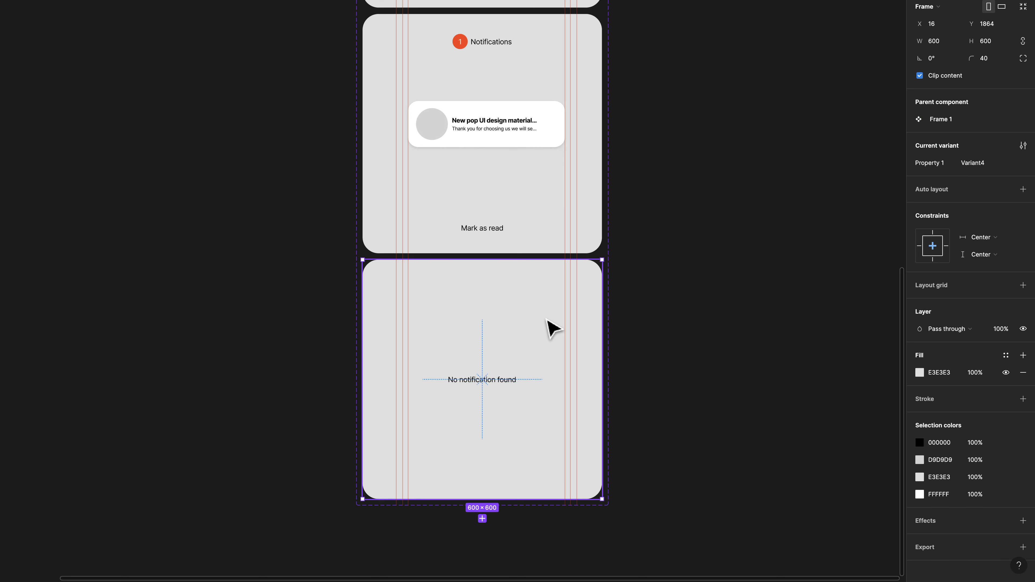
- Connect "Mark as read" in the first variant to the second variant with an on-click Change to interaction
{"action": "scroll", "coordinate": [553, 328], "scroll_direction": "up", "scroll_amount": 9}
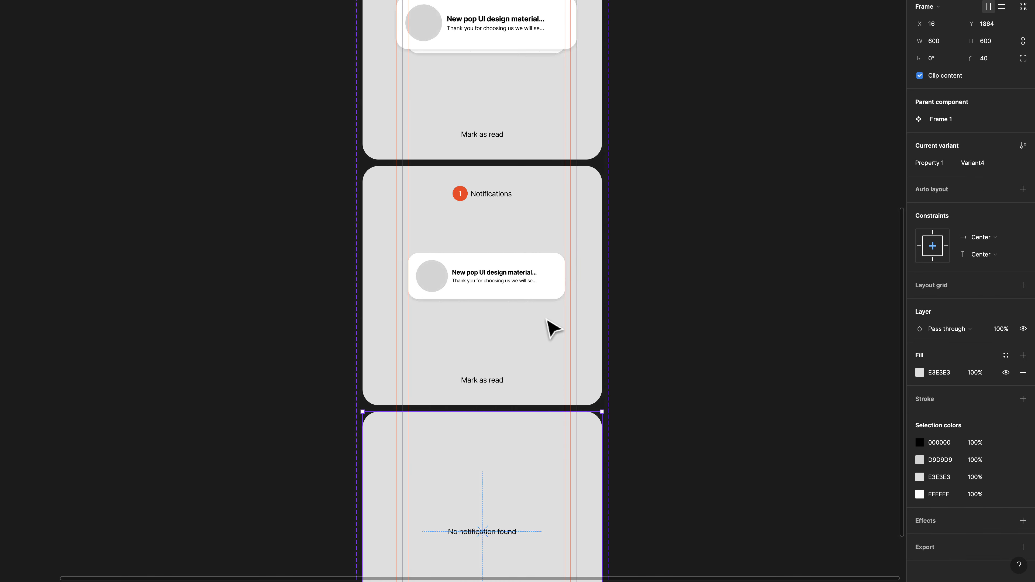
{"action": "scroll", "coordinate": [553, 328], "scroll_direction": "up", "scroll_amount": 5}
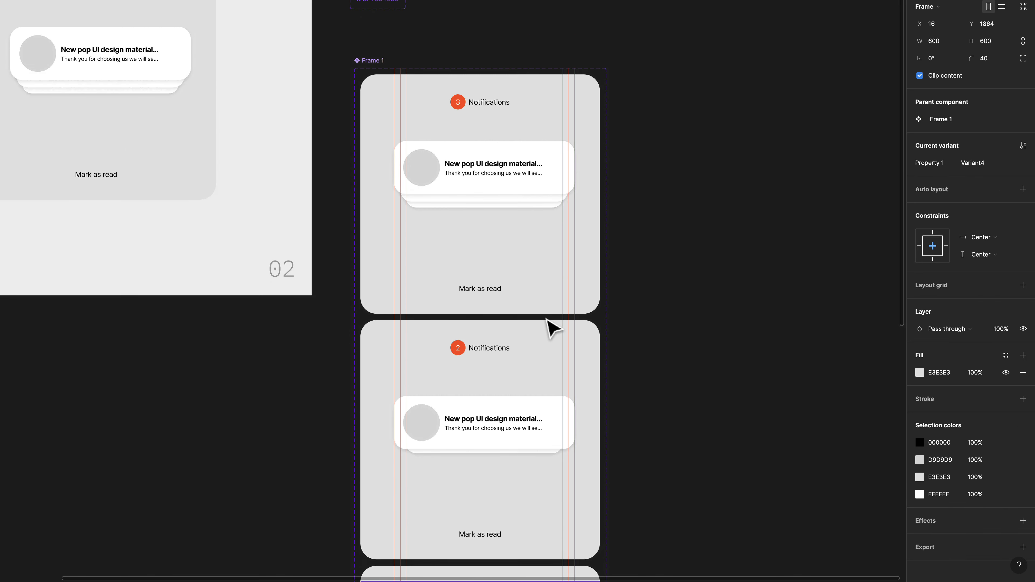
{"action": "left_click", "coordinate": [548, 288]}
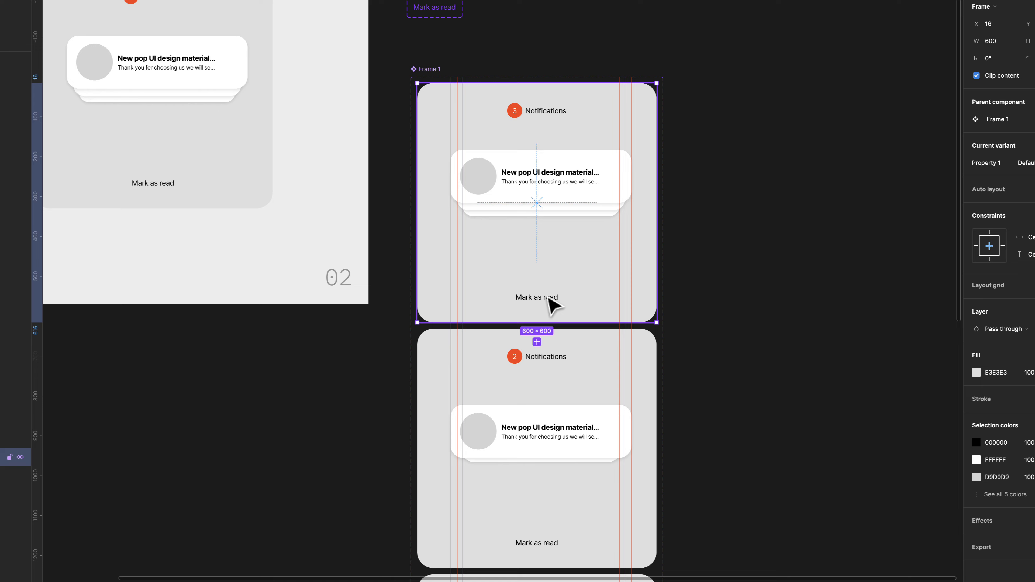
{"action": "left_click", "coordinate": [550, 301]}
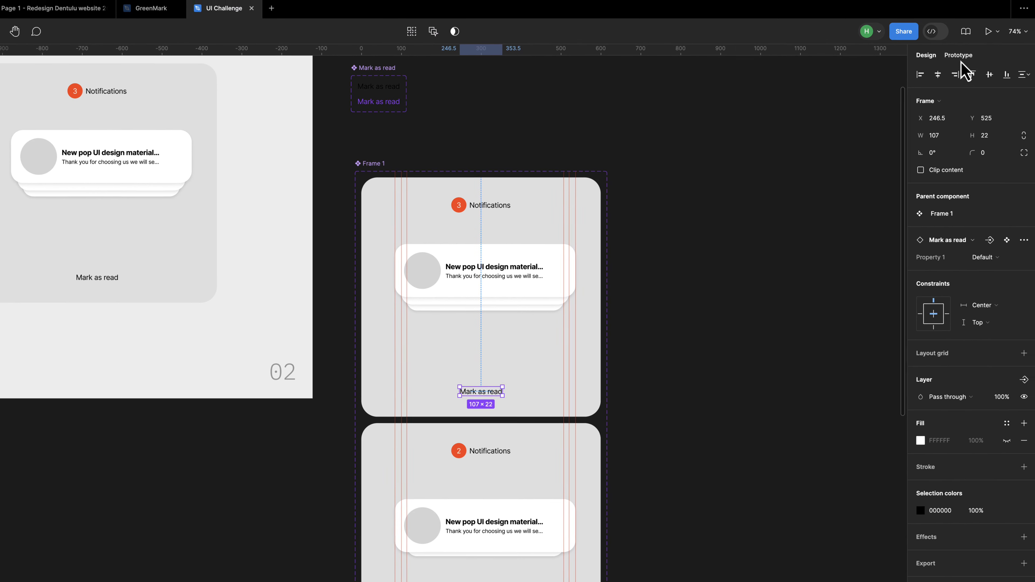
{"action": "left_click", "coordinate": [1015, 0]}
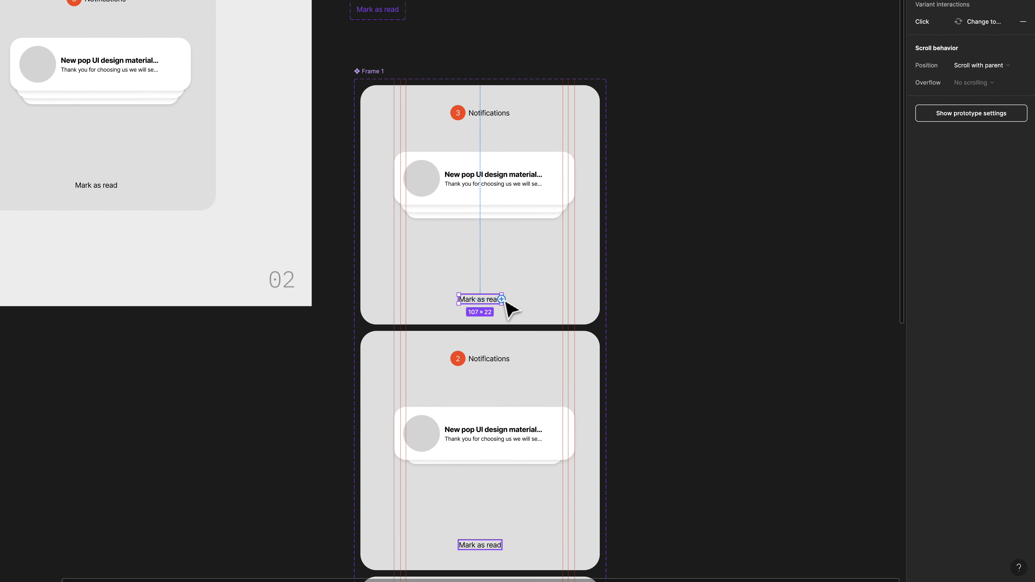
{"action": "left_click_drag", "start_coordinate": [502, 300], "coordinate": [553, 352]}
- Set the first variant's "Mark as read" interaction to Smart animate with Linear easing and close its settings
{"action": "left_click", "coordinate": [498, 284]}
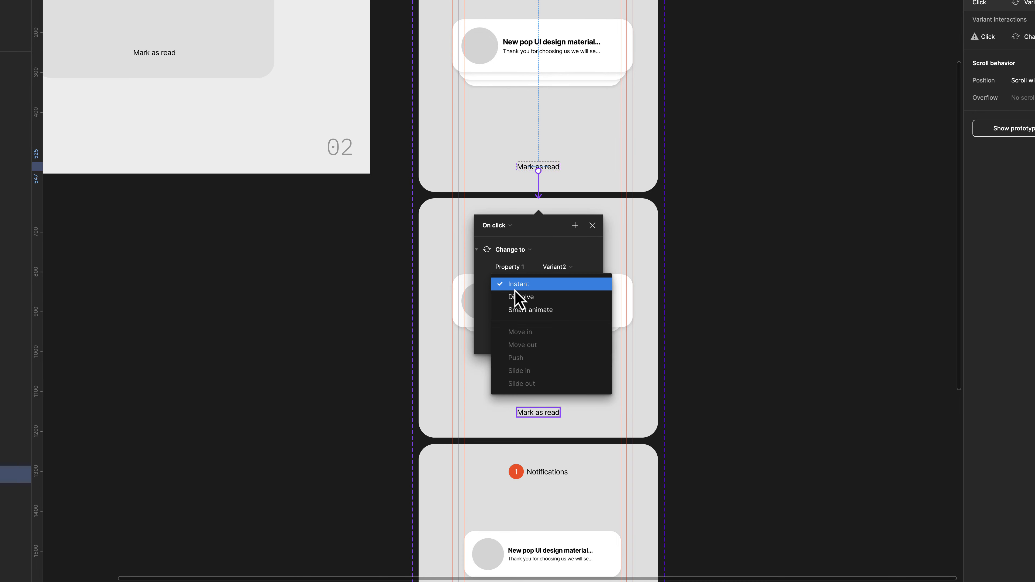
{"action": "left_click", "coordinate": [510, 309]}
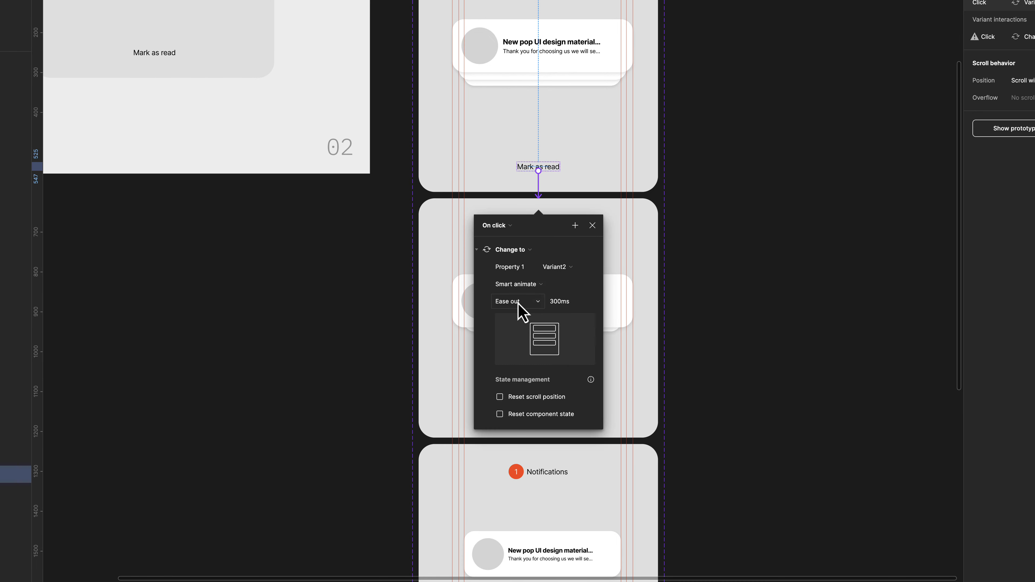
{"action": "left_click", "coordinate": [518, 303]}
{"action": "left_click", "coordinate": [522, 267]}
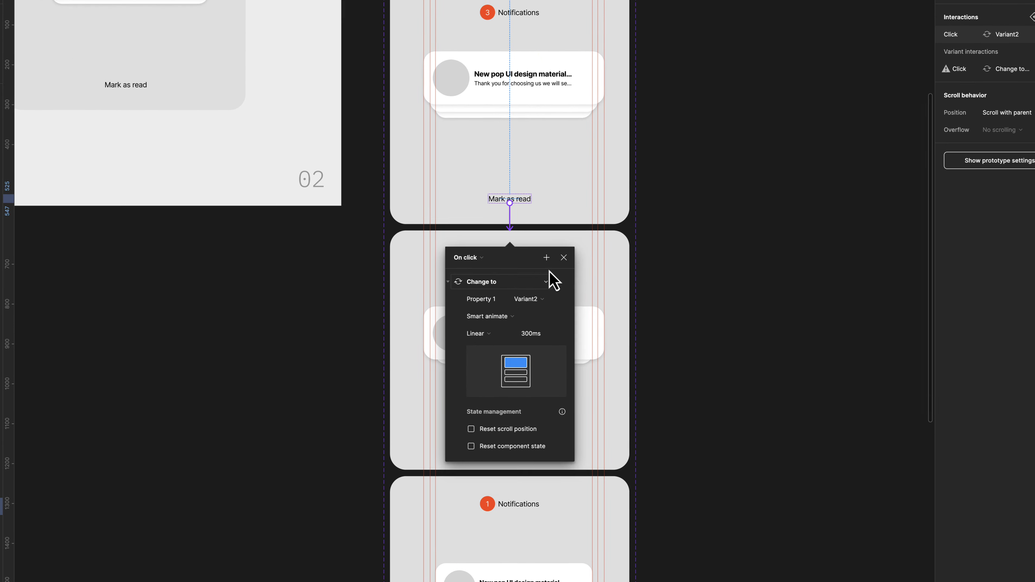
{"action": "left_click", "coordinate": [564, 258]}
- Connect "Mark as read" in the second variant to Variant3 with an on-click Smart animate, Linear change
{"action": "scroll", "coordinate": [567, 267], "scroll_direction": "down", "scroll_amount": 3}
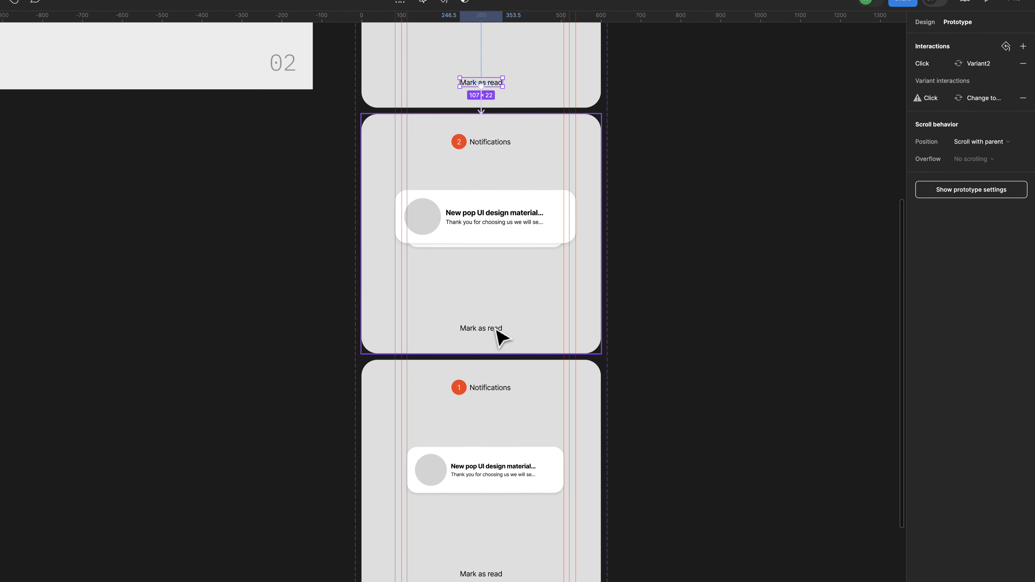
{"action": "left_click", "coordinate": [499, 304]}
{"action": "left_click_drag", "start_coordinate": [506, 300], "coordinate": [542, 370]}
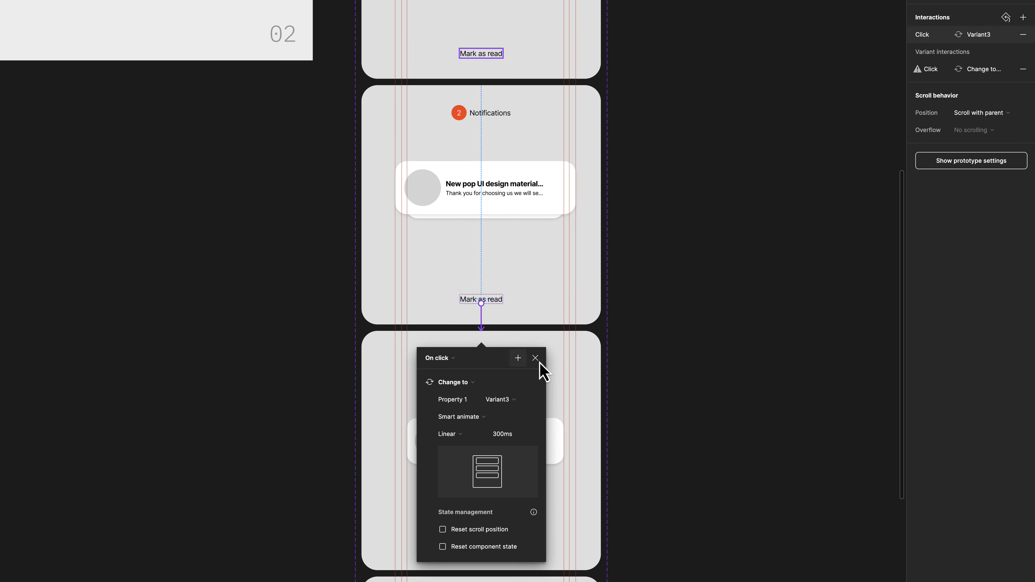
{"action": "left_click", "coordinate": [536, 359]}
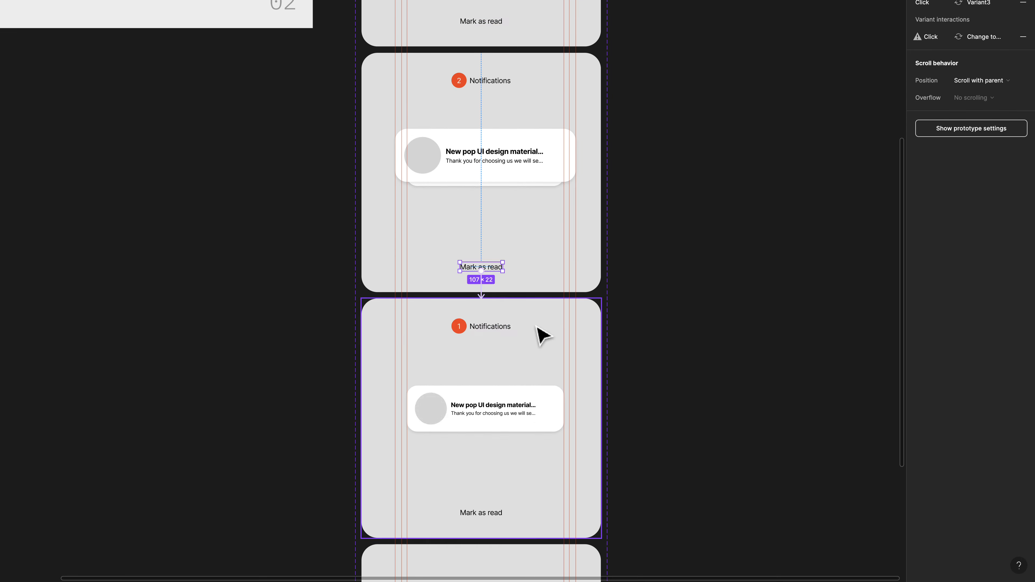
- Connect "Mark as read" in the third variant to Variant4 with an on-click Smart animate, Linear change
{"action": "scroll", "coordinate": [539, 361], "scroll_direction": "down", "scroll_amount": 5}
{"action": "left_click", "coordinate": [501, 321]}
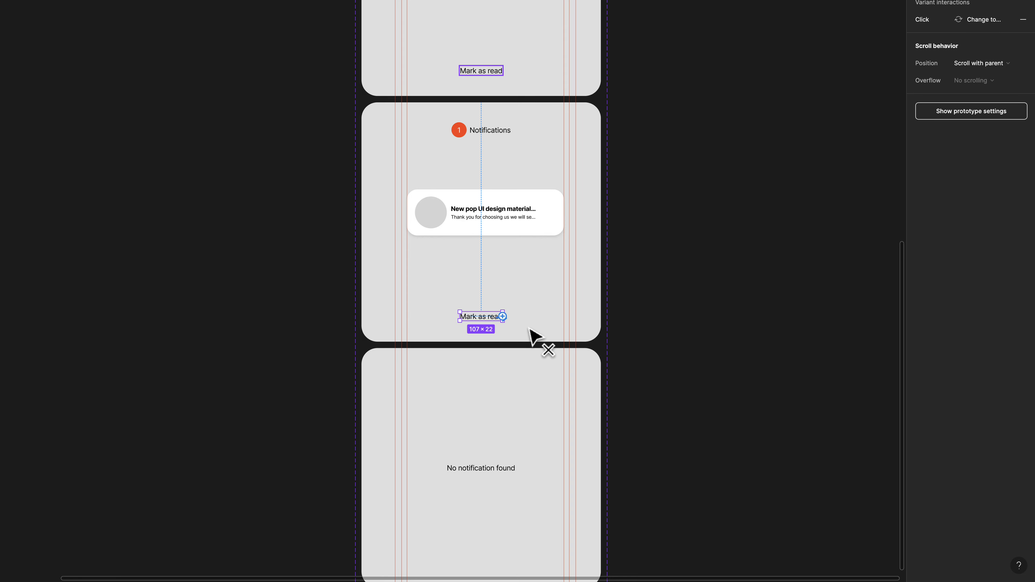
{"action": "left_click_drag", "start_coordinate": [530, 330], "coordinate": [539, 368]}
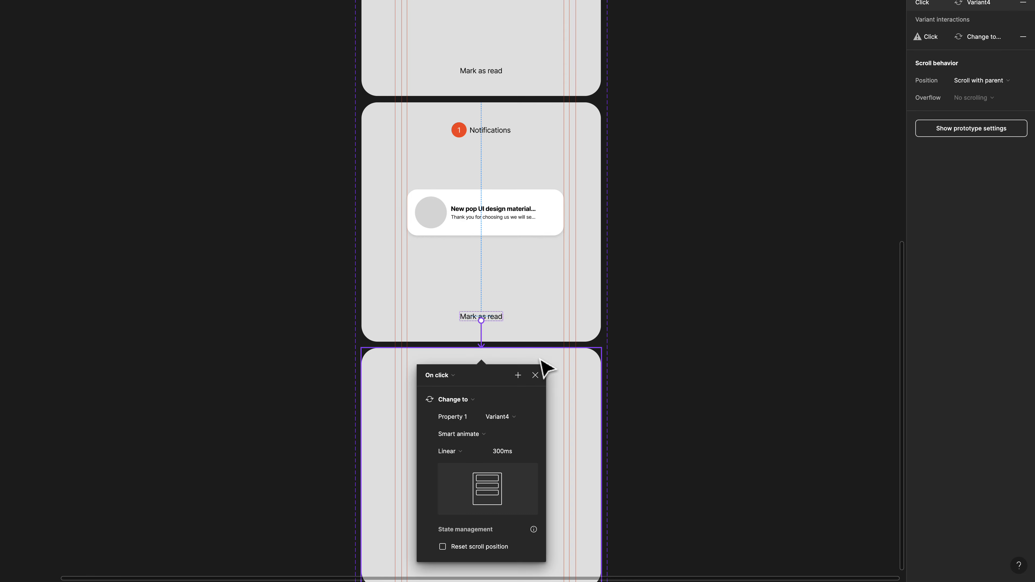
{"action": "left_click", "coordinate": [534, 376]}
- Duplicate the slide's static notifications card and place the copy on the empty canvas to the left of the slide
{"action": "scroll", "coordinate": [536, 385], "scroll_direction": "down", "scroll_amount": 6}
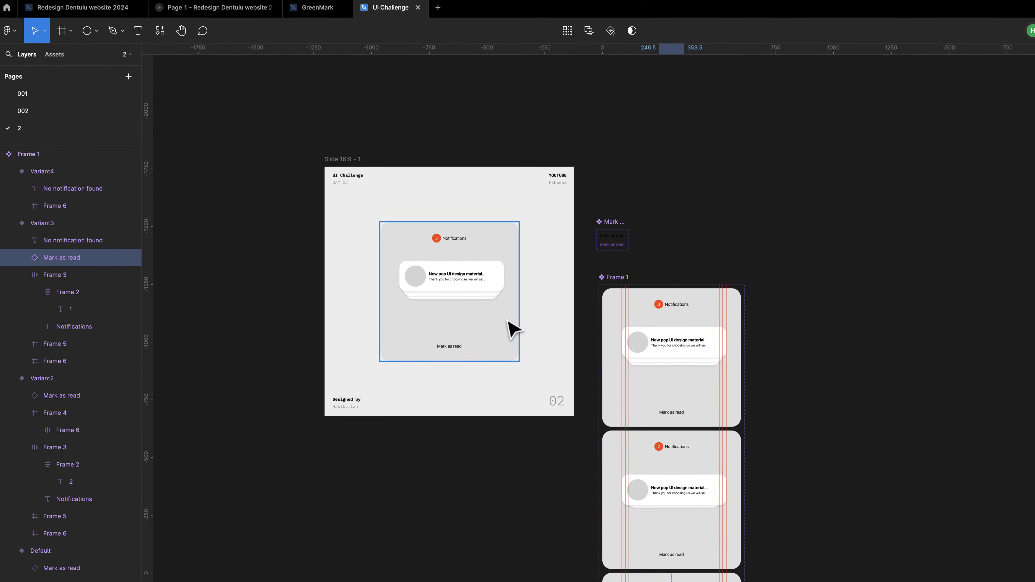
{"action": "left_click", "coordinate": [337, 225]}
{"action": "left_click_drag", "start_coordinate": [331, 220], "coordinate": [515, 243]}
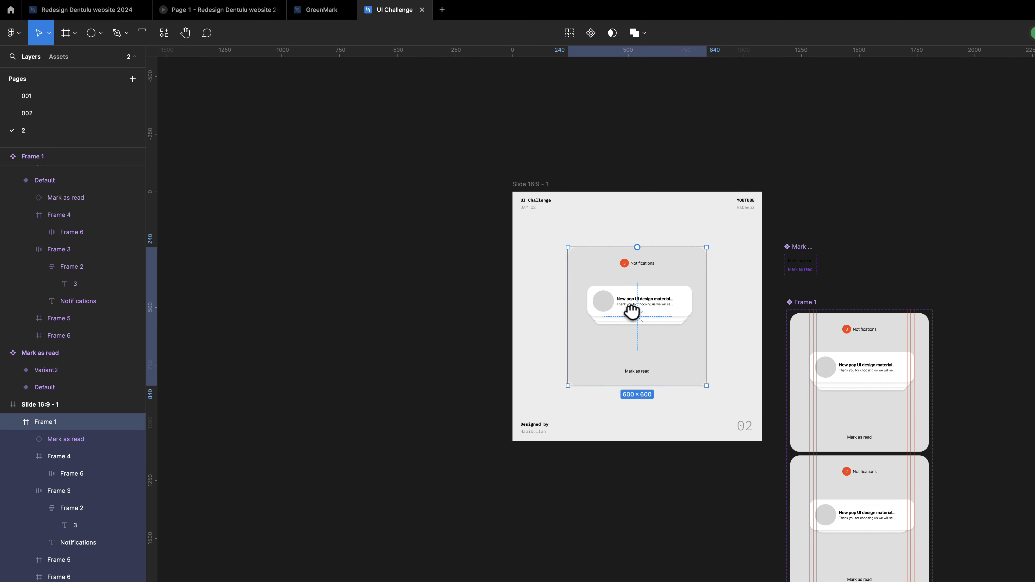
{"action": "left_click_drag", "start_coordinate": [669, 318], "coordinate": [436, 311]}
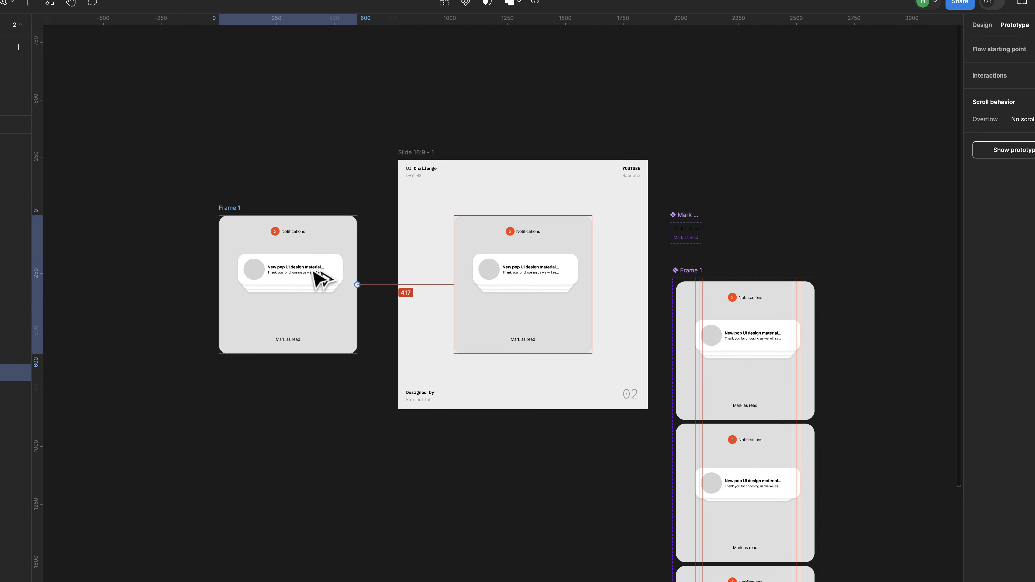
{"action": "left_click_drag", "start_coordinate": [313, 273], "coordinate": [314, 272]}
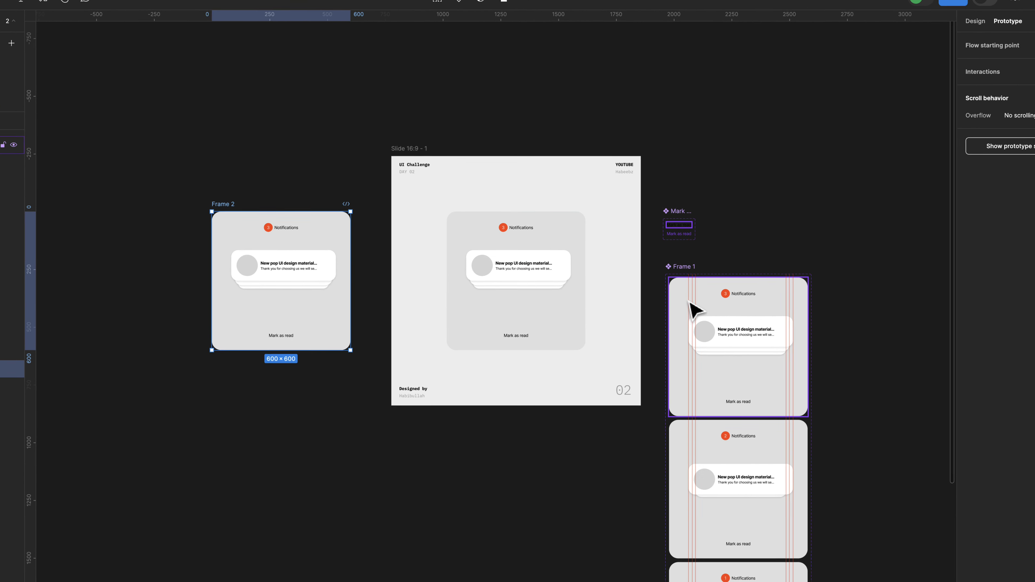
- Copy the component's first variant and paste it to replace the static notifications card on the slide
{"action": "left_click", "coordinate": [661, 309]}
{"action": "left_click", "coordinate": [692, 309]}
{"action": "right_click", "coordinate": [636, 281]}
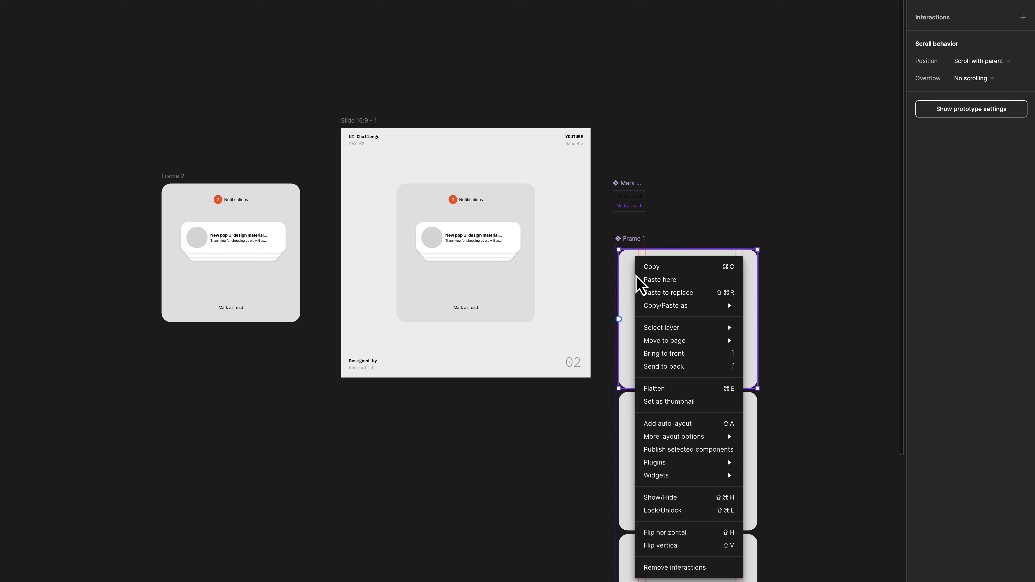
{"action": "left_click", "coordinate": [652, 283]}
{"action": "left_click", "coordinate": [526, 261]}
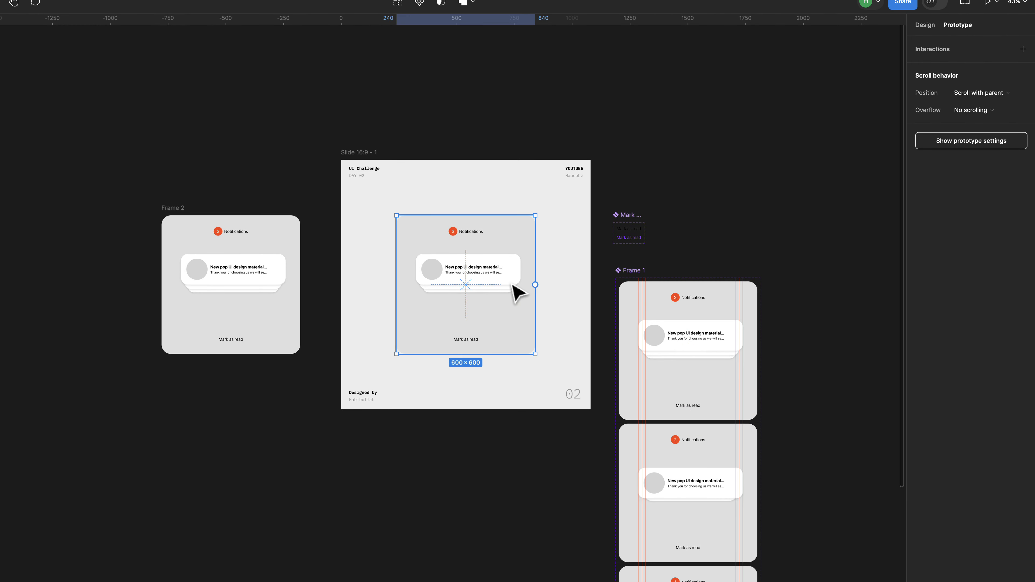
{"action": "right_click", "coordinate": [513, 286]}
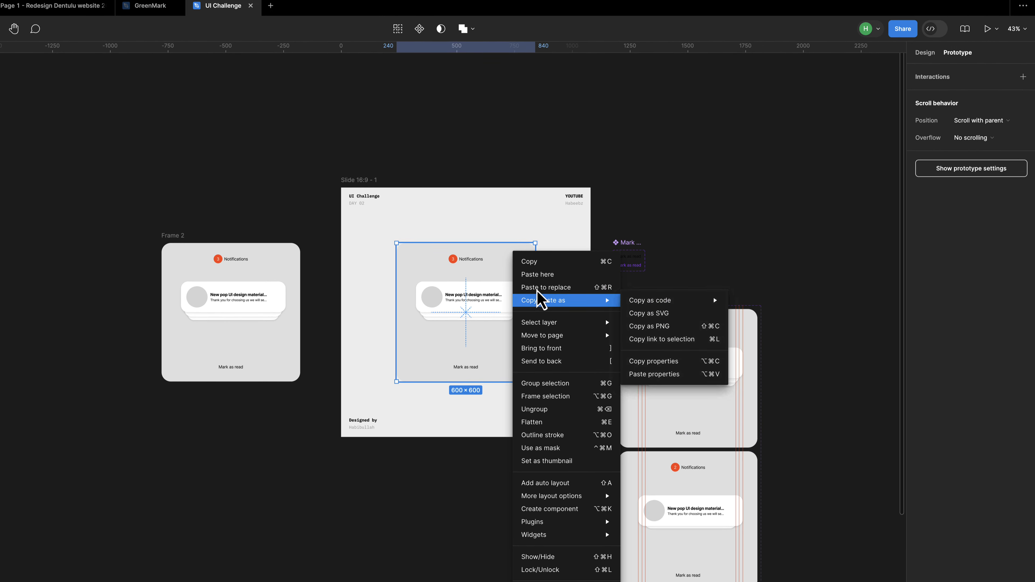
{"action": "left_click", "coordinate": [538, 259]}
{"action": "left_click", "coordinate": [661, 204]}
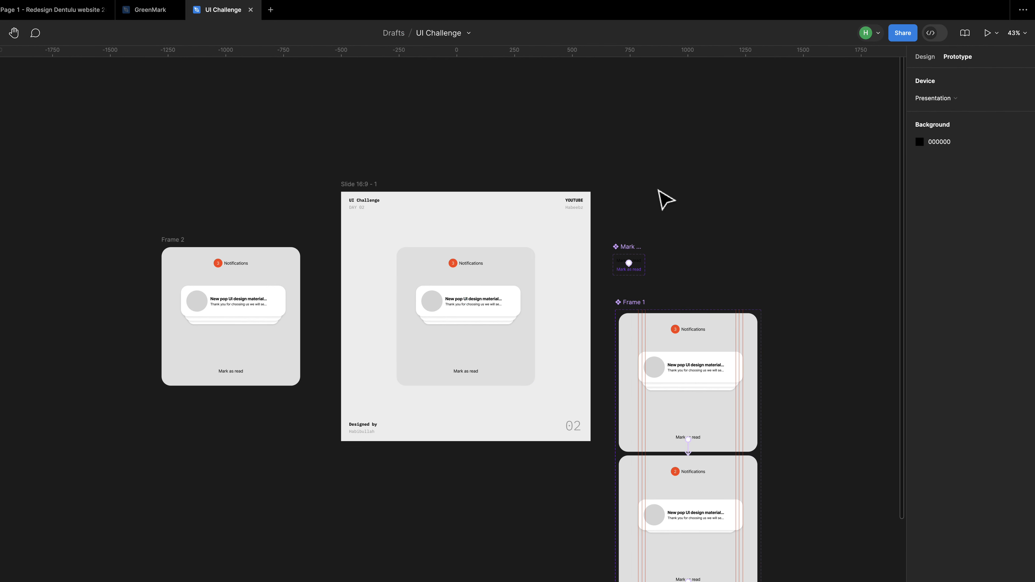
- Present the slide as a prototype and test "Mark as read" on the first two notifications
{"action": "left_click", "coordinate": [369, 184]}
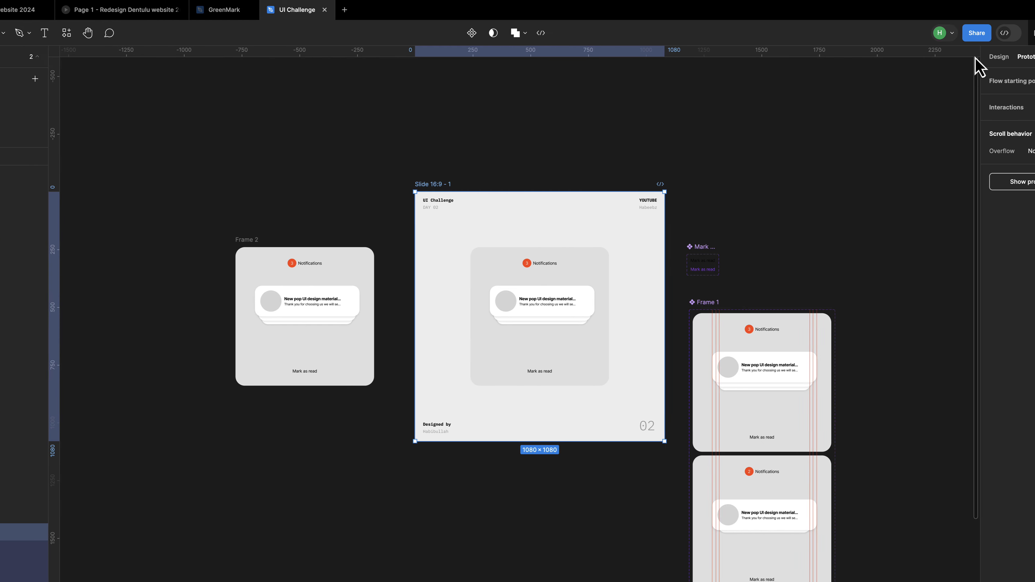
{"action": "left_click", "coordinate": [985, 33]}
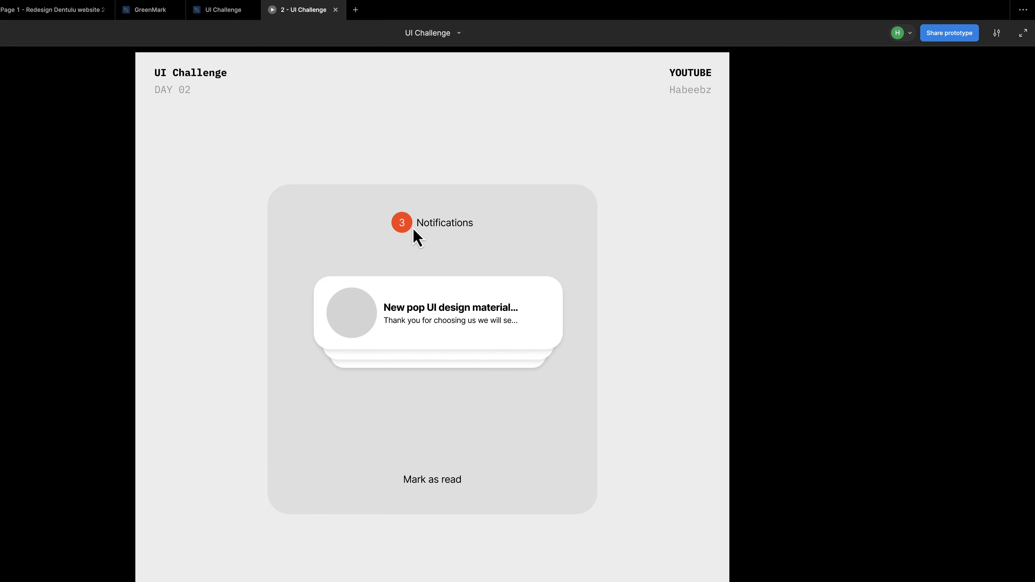
{"action": "left_click", "coordinate": [432, 482]}
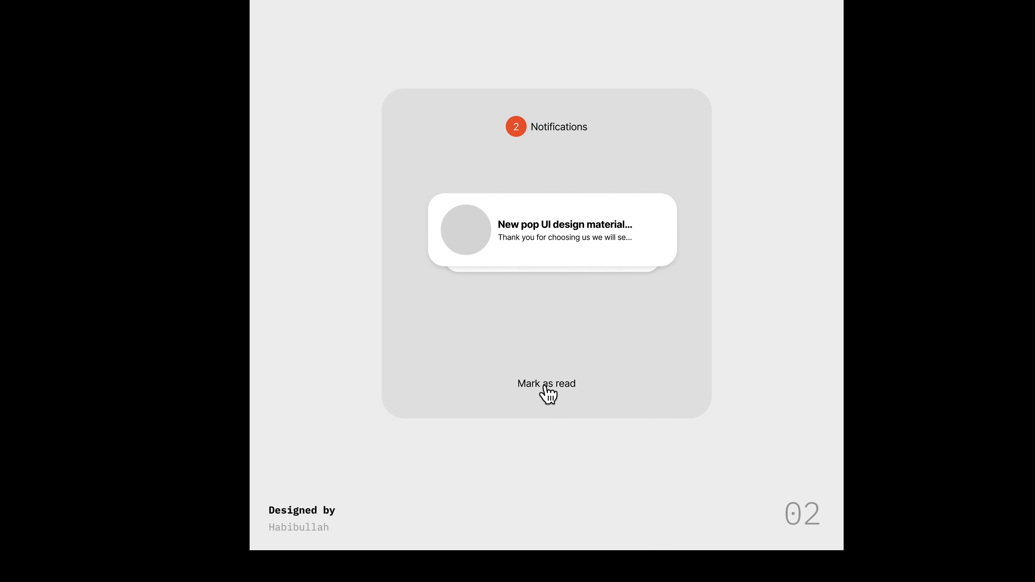
{"action": "left_click", "coordinate": [546, 387]}
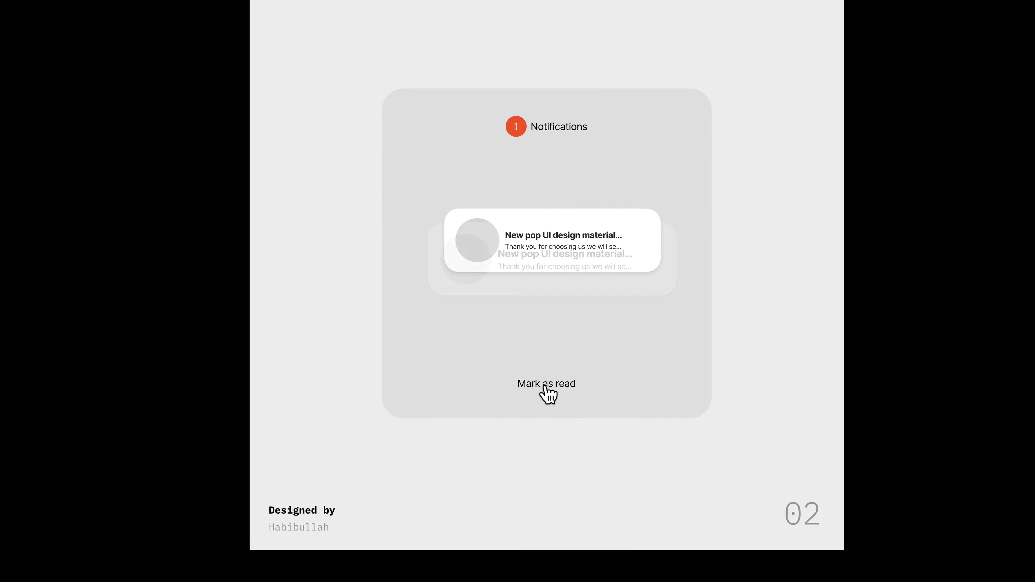